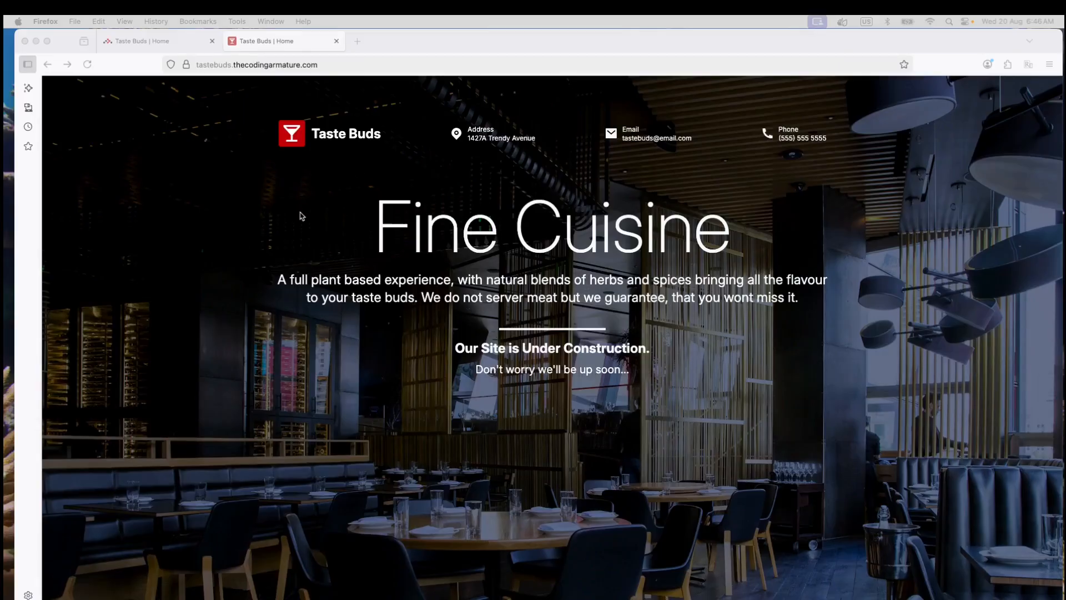
Open The World's 50 Best Restaurants 1-50 list in a new tab and accept all of its cookies
left_click(147, 43)
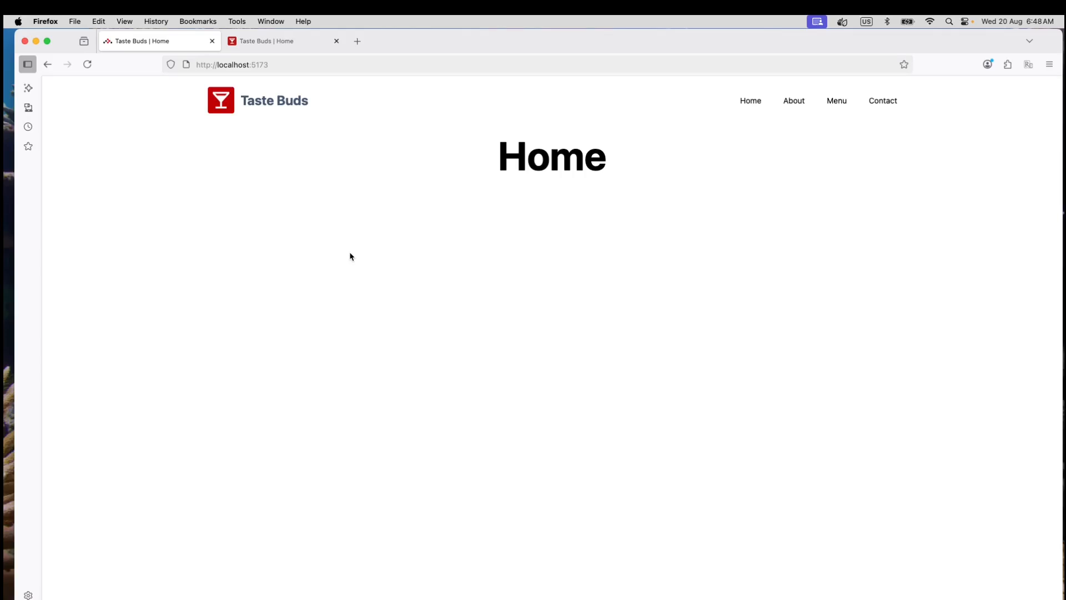
left_click(358, 41)
left_click(281, 43)
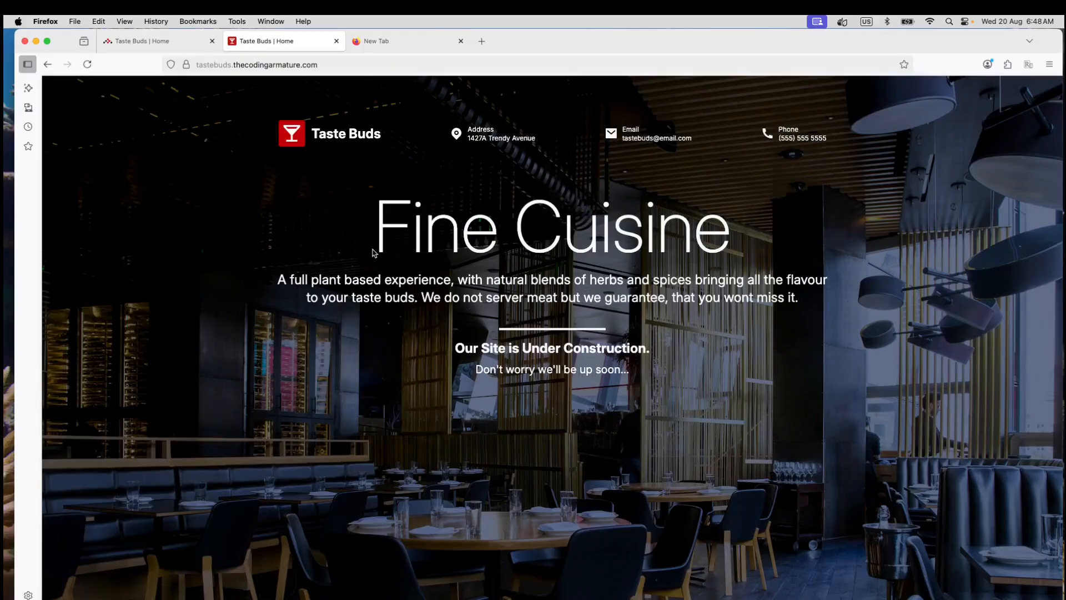
left_click(404, 47)
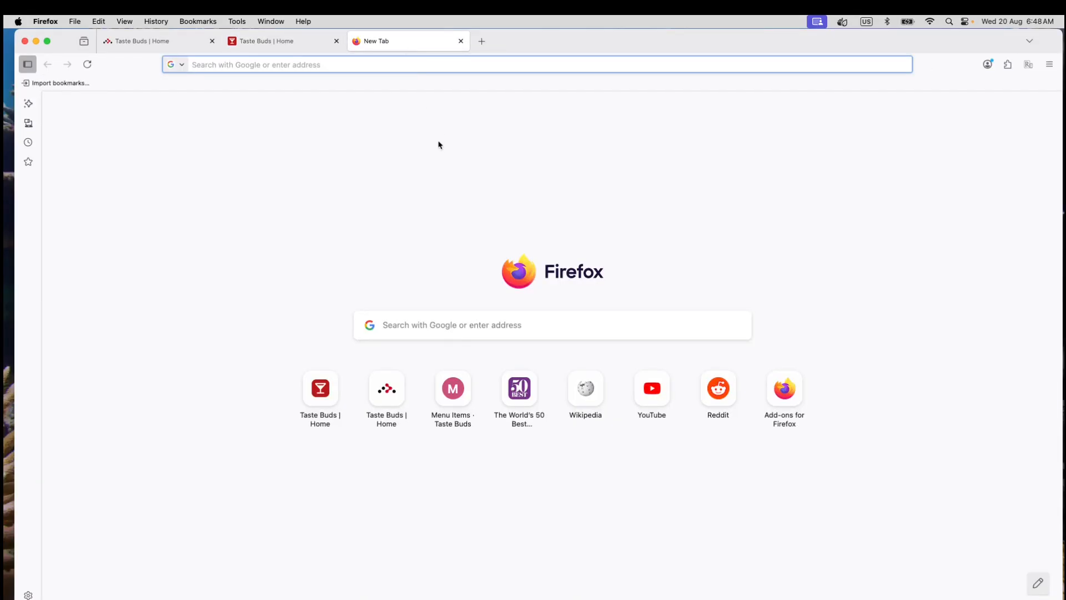
left_click(330, 65)
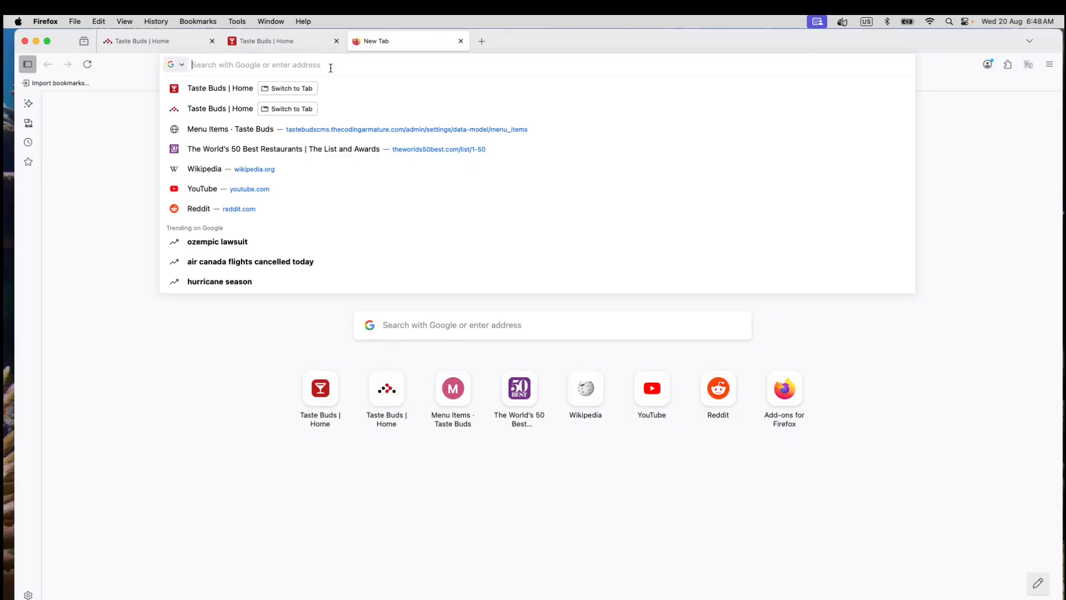
left_click(318, 148)
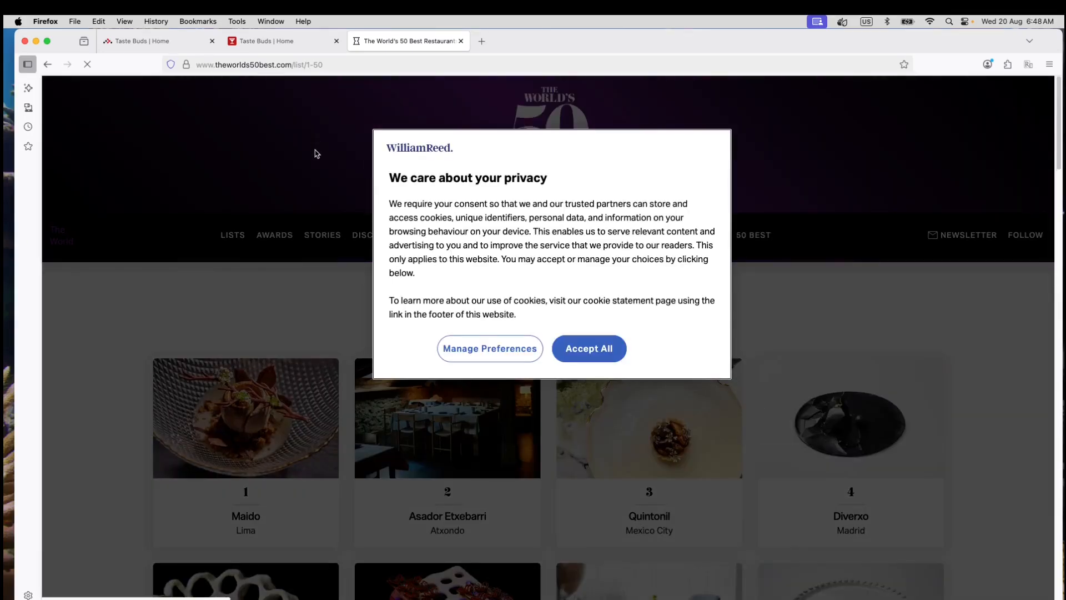
left_click(579, 349)
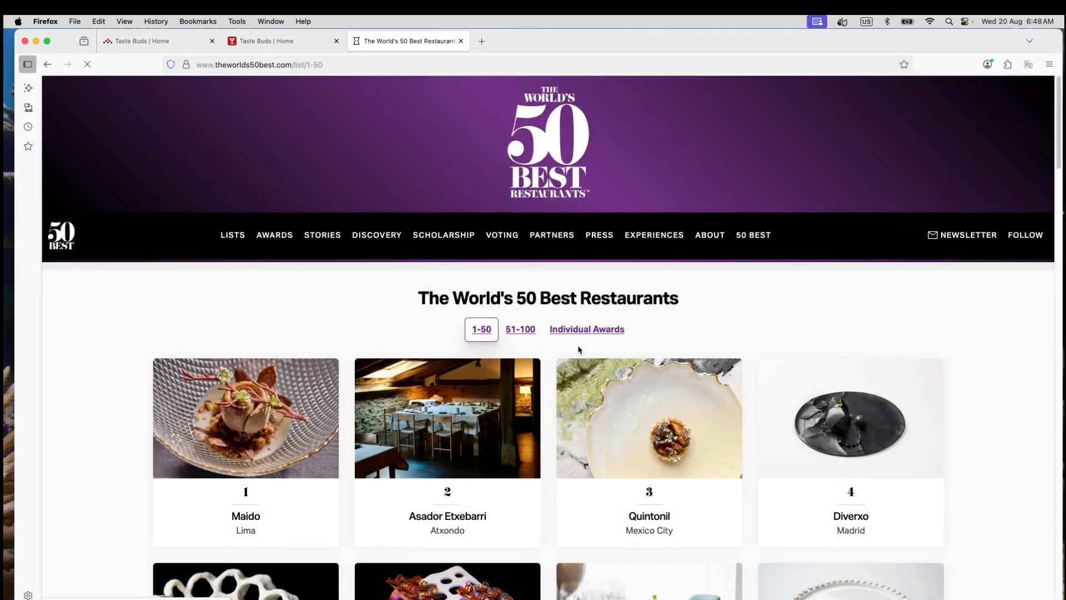
Look through the top-ranked restaurants on the 1-50 list
scroll(1025, 350, "down", 1)
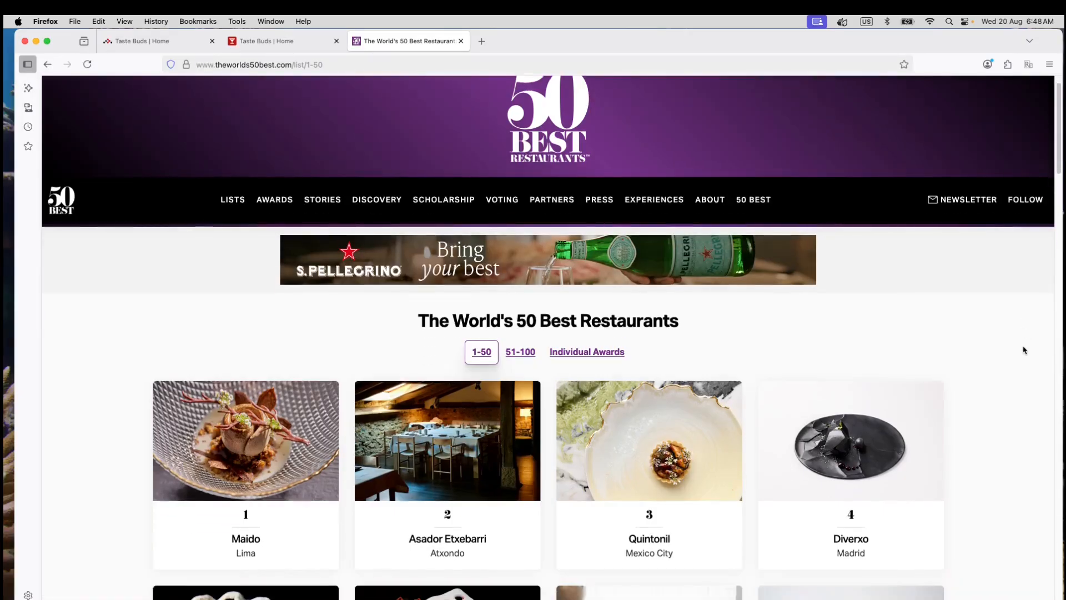
scroll(1024, 350, "down", 1)
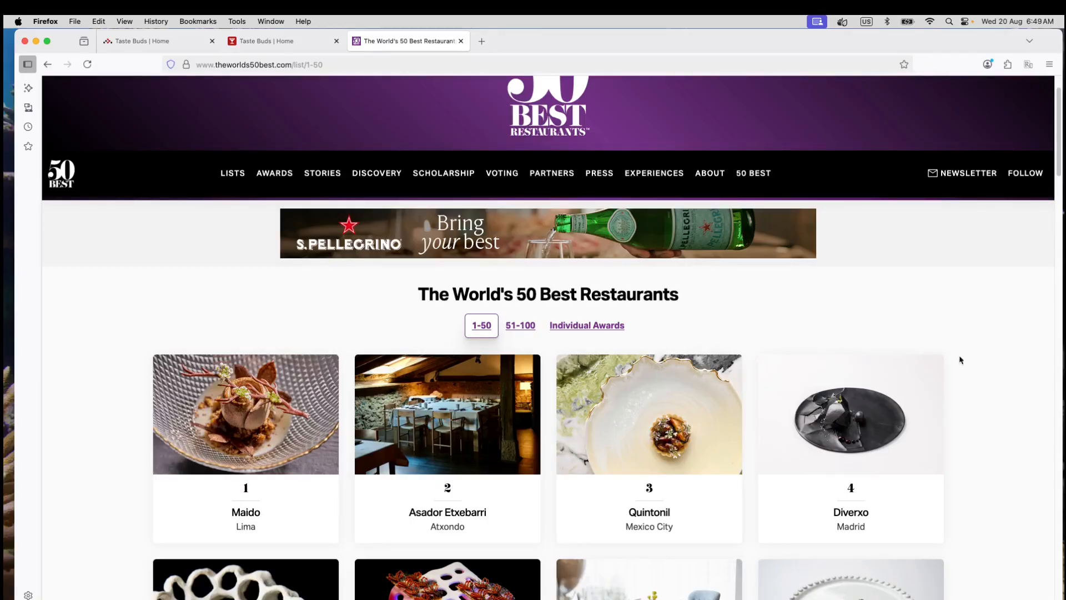
scroll(255, 473, "down", 2)
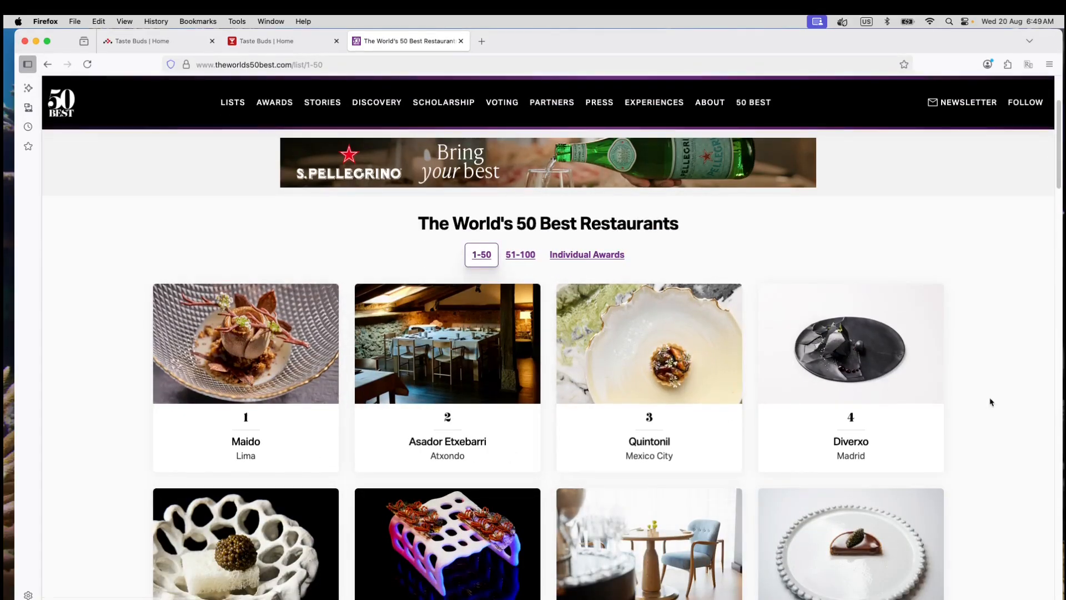
scroll(991, 401, "down", 2)
scroll(991, 401, "down", 4)
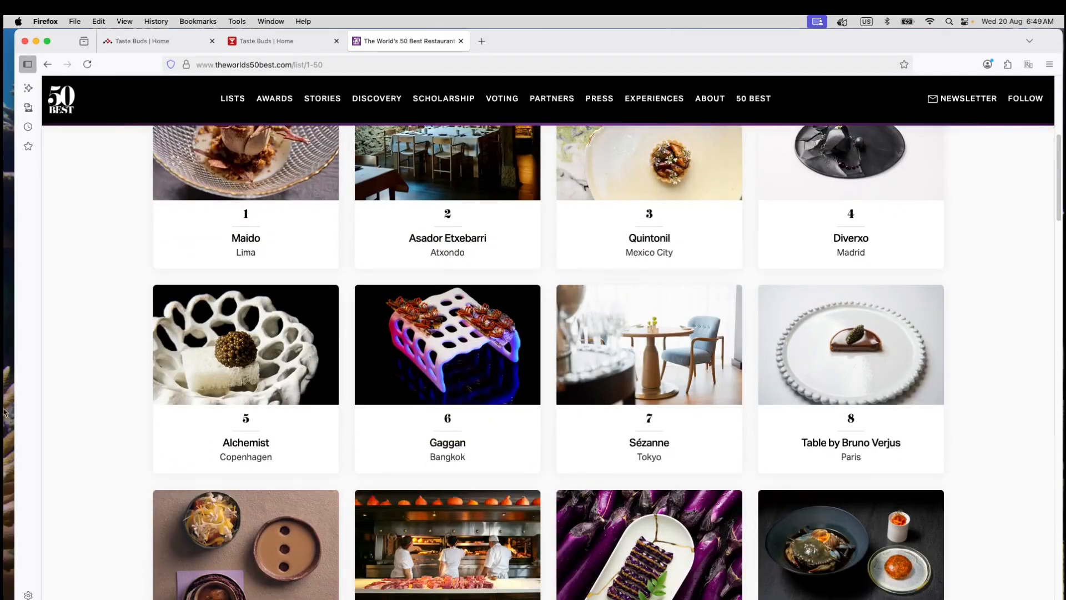
scroll(242, 415, "up", 5)
Open Maido's list entry in a new tab and follow its contact link to the restaurant's own website
right_click(279, 304)
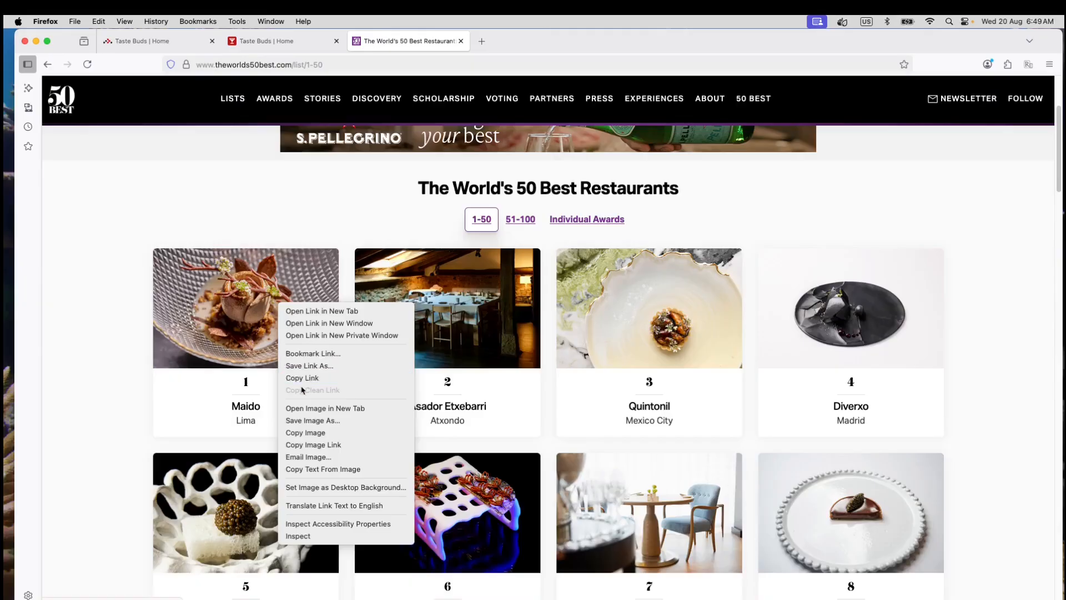
left_click(306, 311)
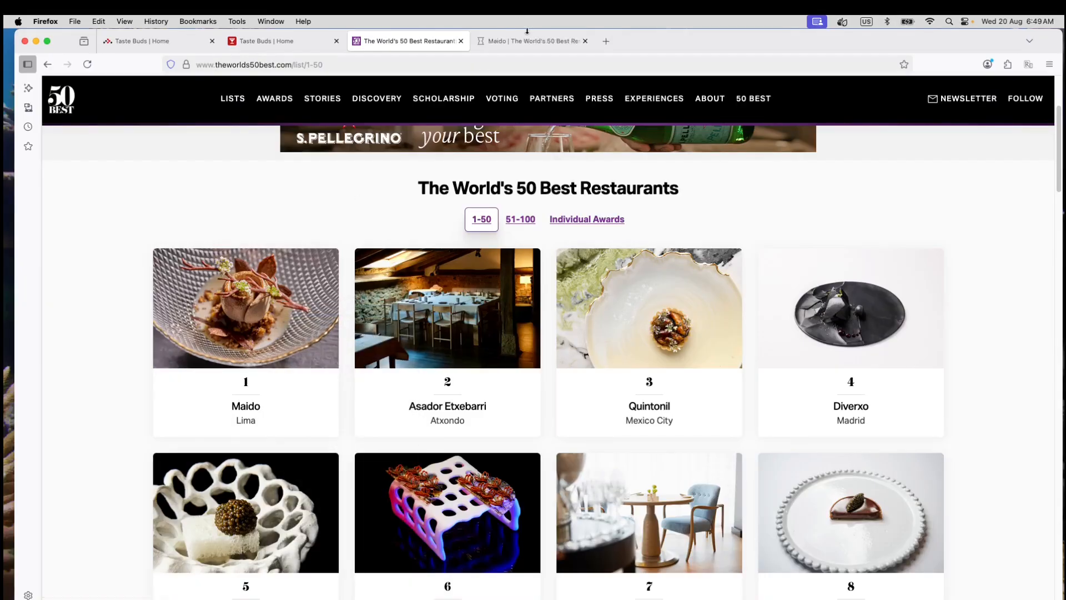
left_click(528, 41)
scroll(406, 378, "down", 15)
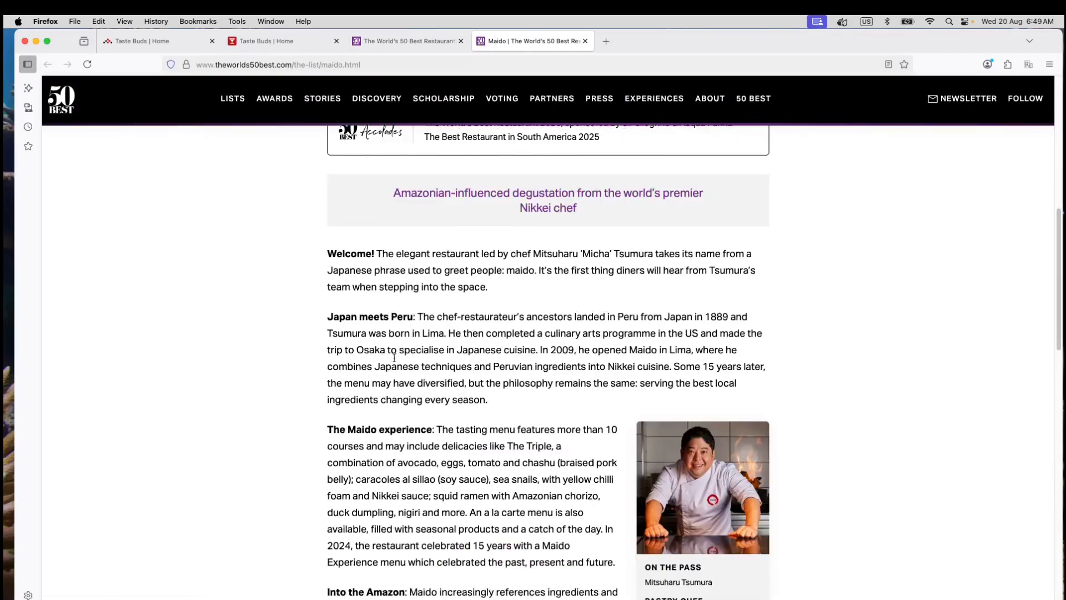
scroll(406, 378, "down", 2)
left_click(395, 408)
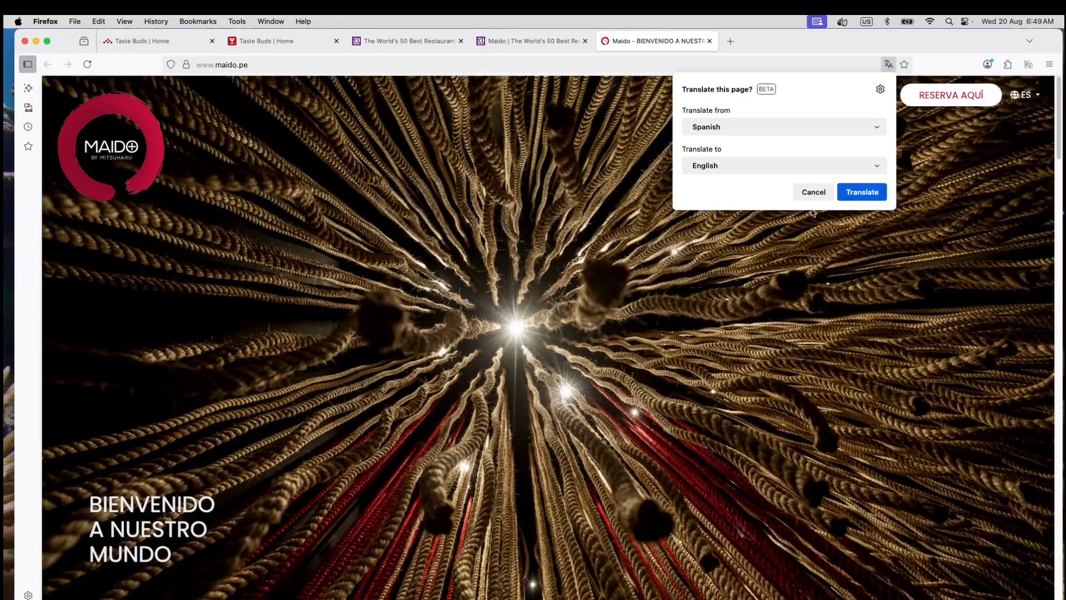
Translate the Maido website from Spanish to English and examine its homepage sections through to the contact details and footer
left_click(880, 192)
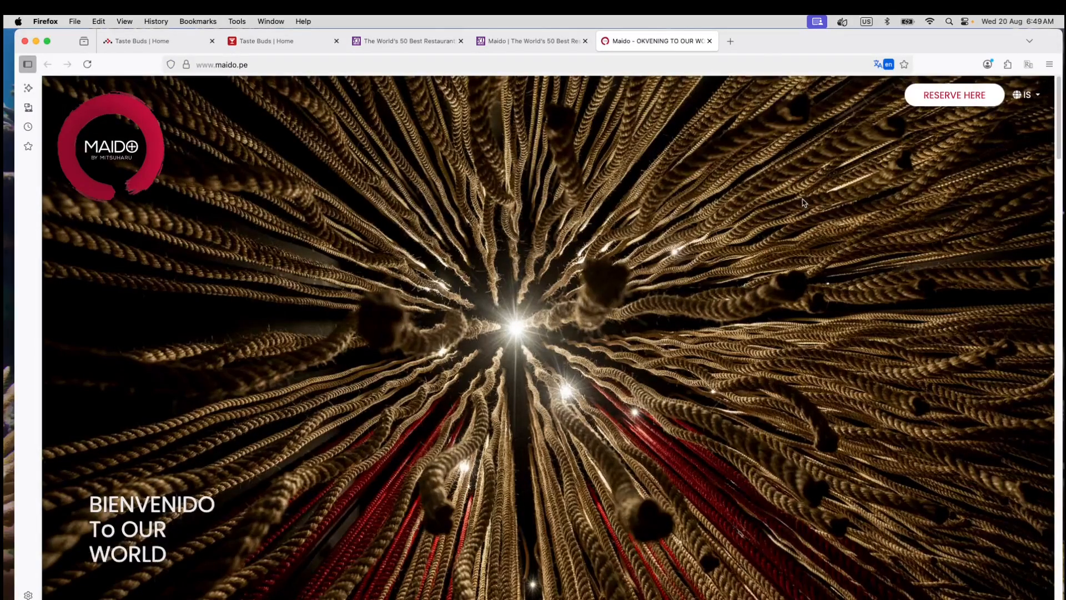
scroll(804, 203, "down", 7)
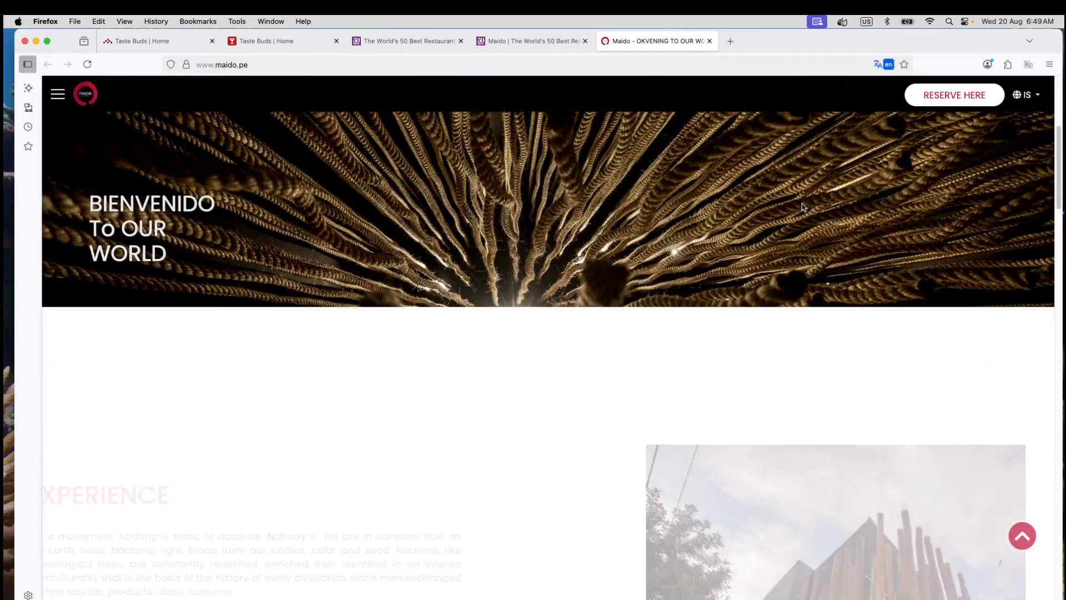
scroll(803, 208, "down", 7)
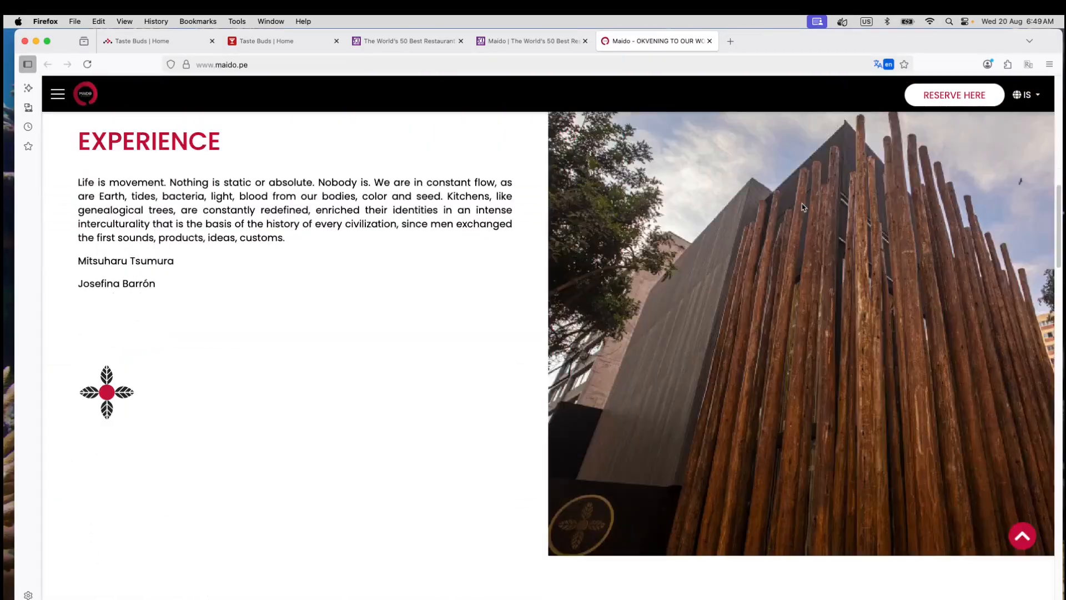
scroll(803, 207, "up", 4)
scroll(804, 207, "down", 10)
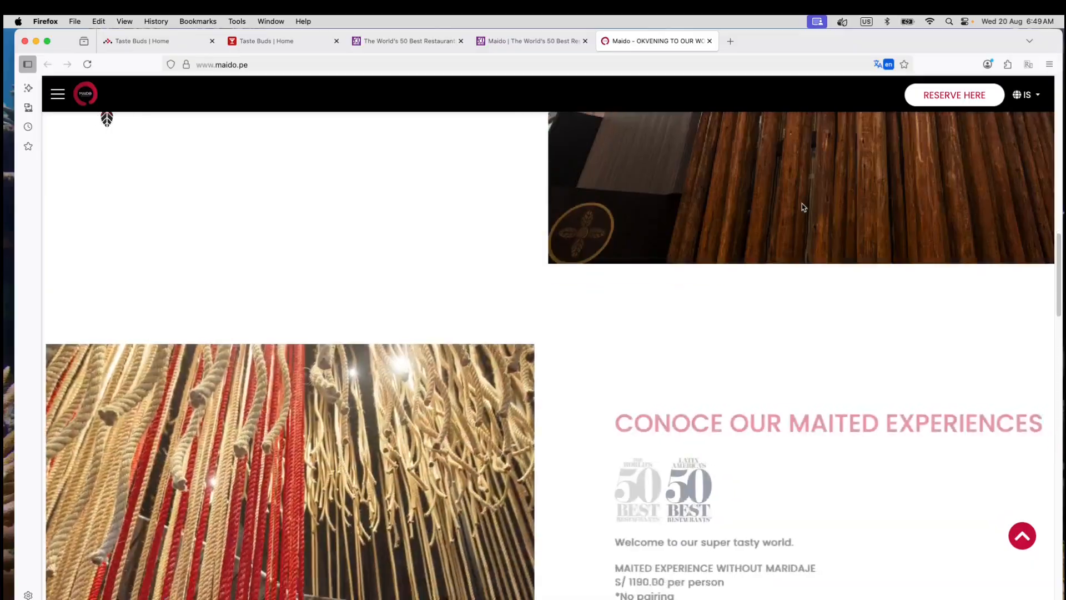
scroll(802, 207, "down", 12)
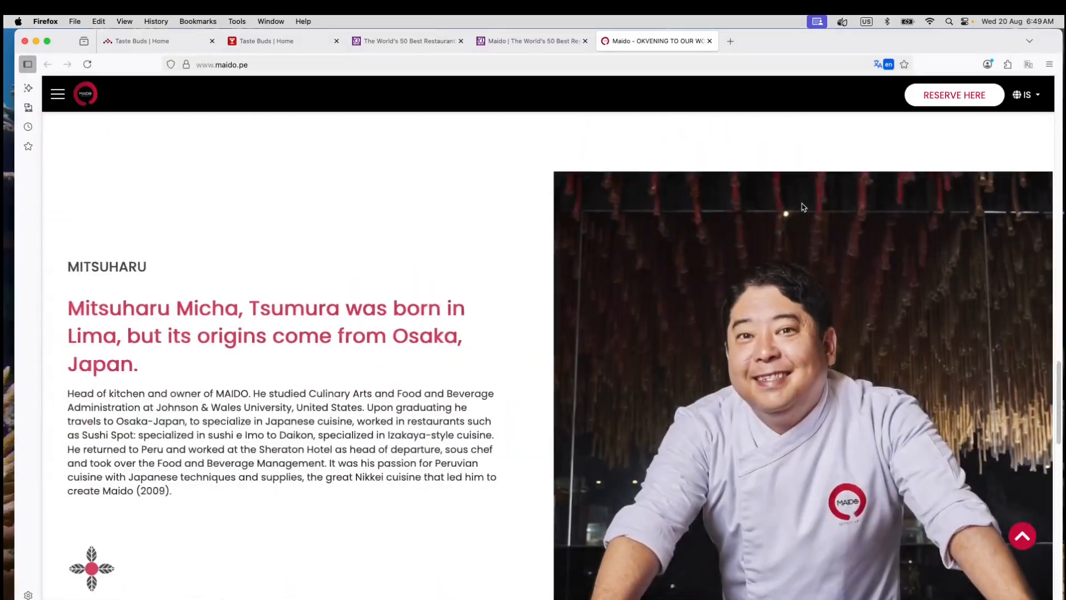
scroll(770, 219, "down", 6)
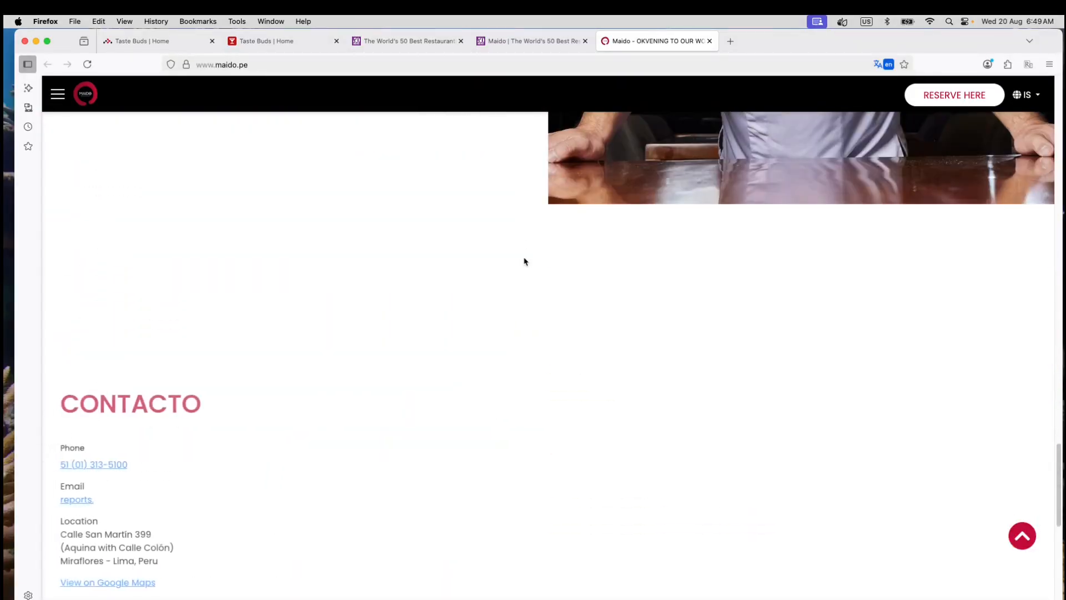
scroll(655, 271, "down", 8)
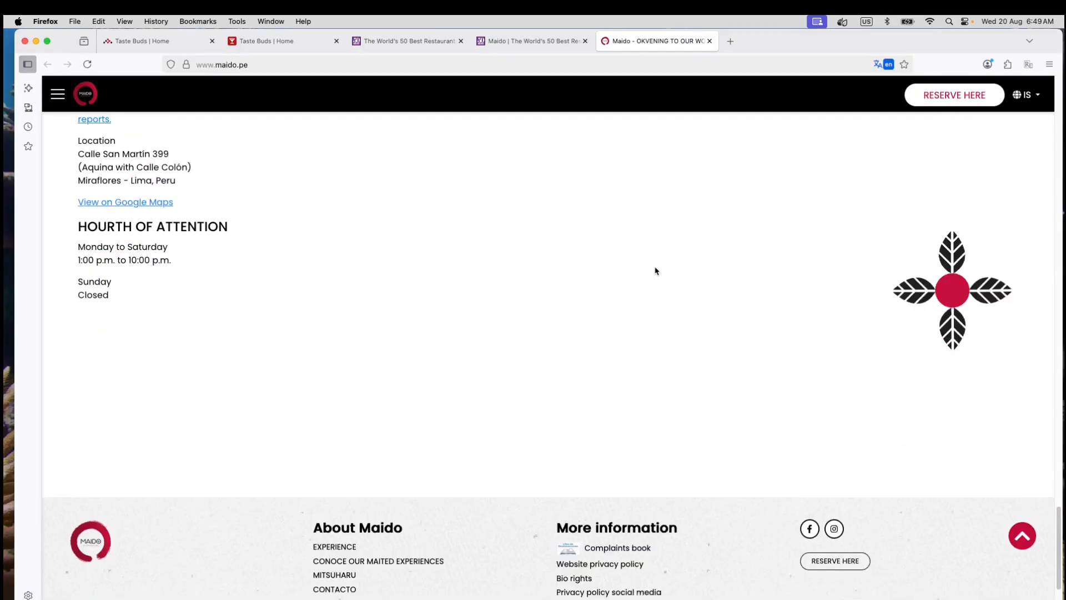
Close the Maido website, the Maido list entry and The World's 50 Best Restaurants list
left_click(710, 41)
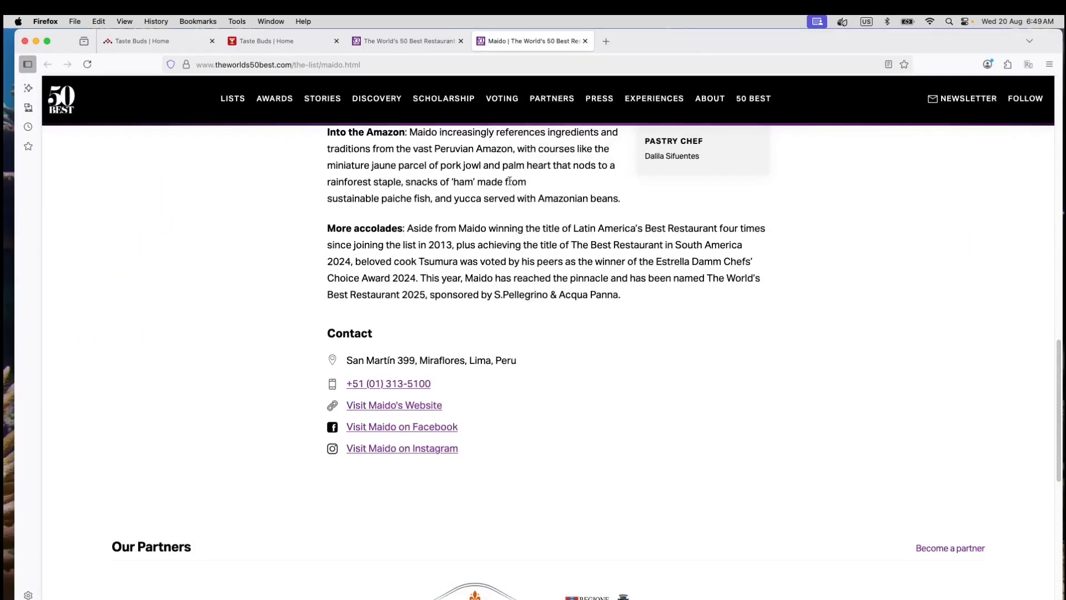
left_click(585, 41)
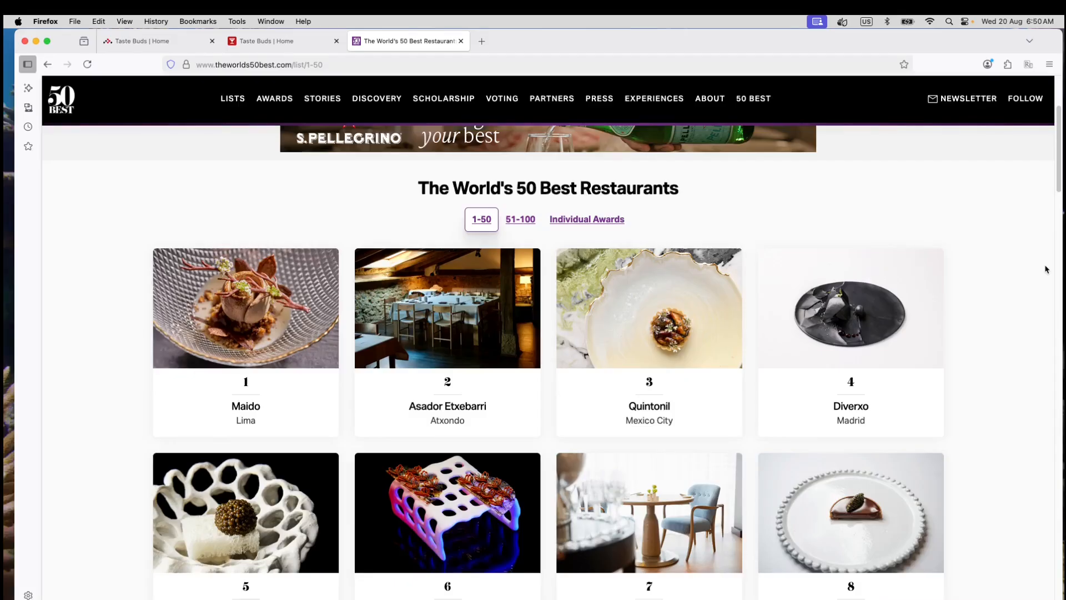
left_click(461, 42)
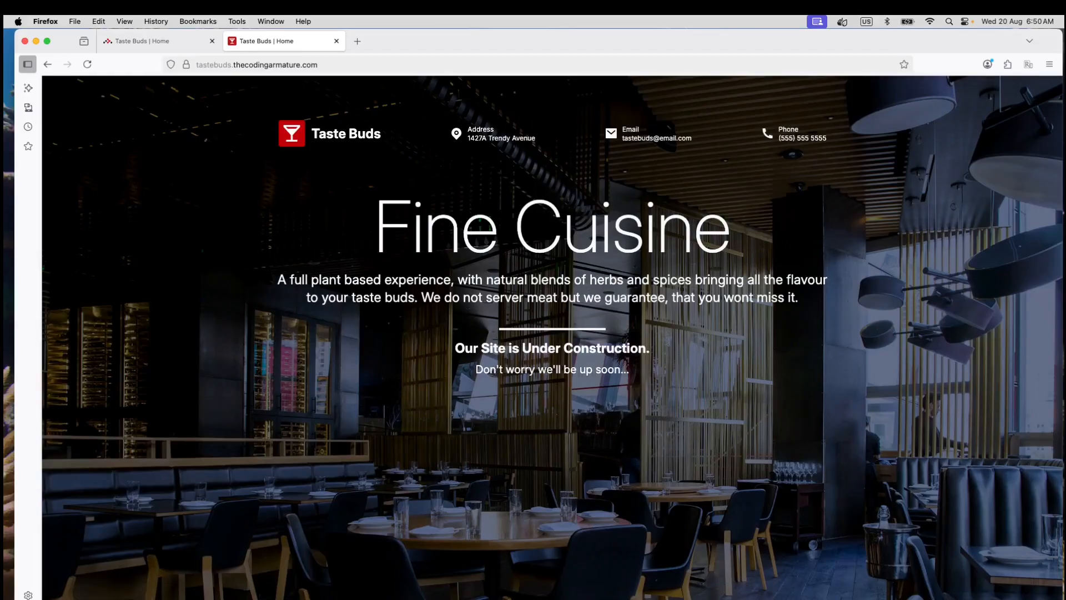
Switch to the Project Structure & Data Model document in Pages and review the Homepage sections and the Menu items and Restaurant data models
key("super+Tab")
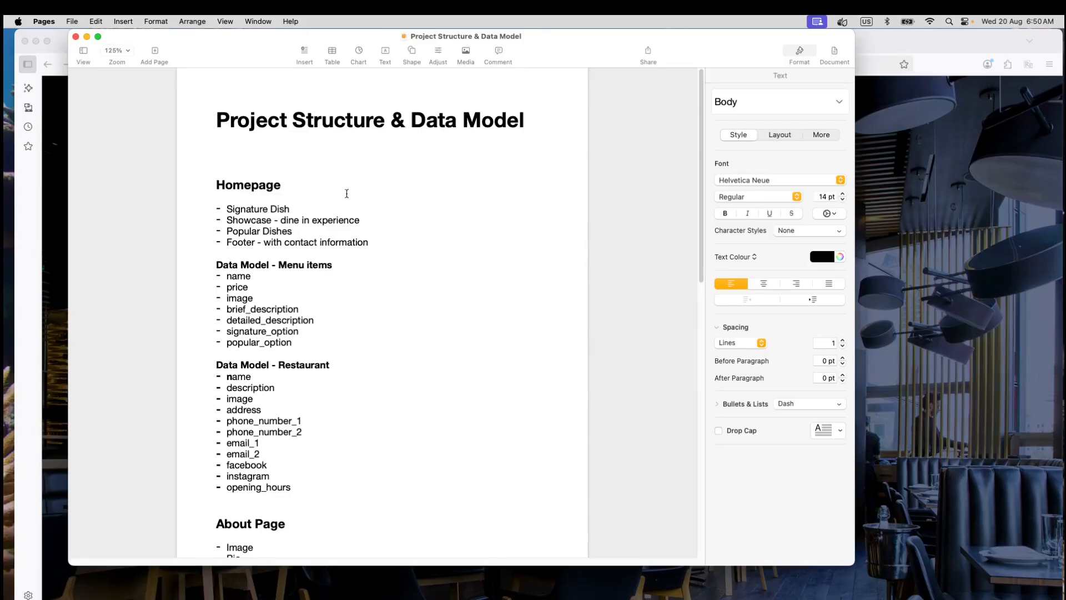
scroll(298, 199, "down", 1)
scroll(298, 199, "down", 1)
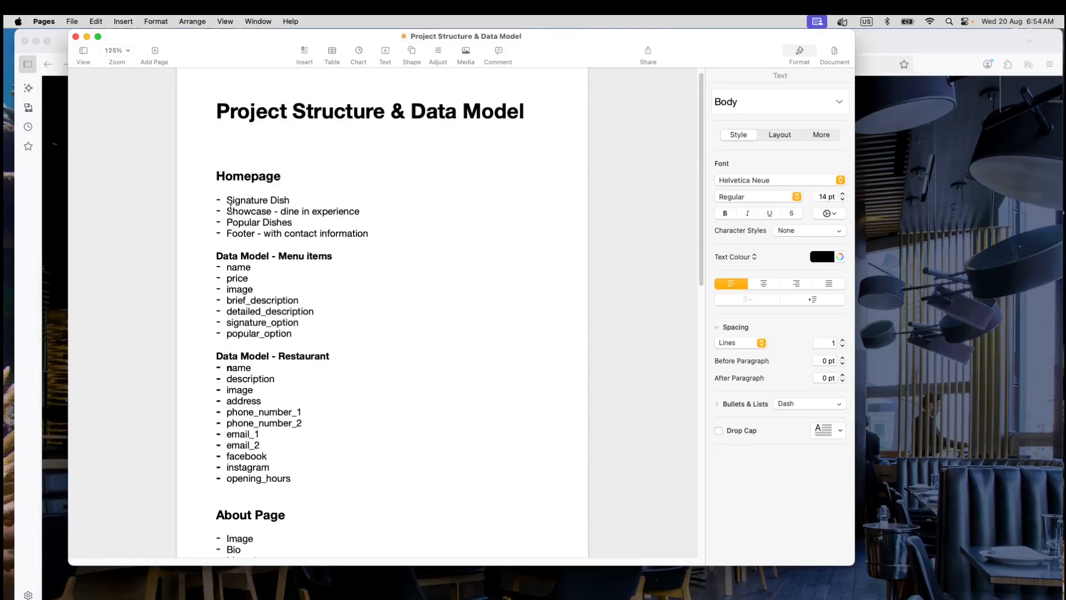
scroll(299, 207, "down", 3)
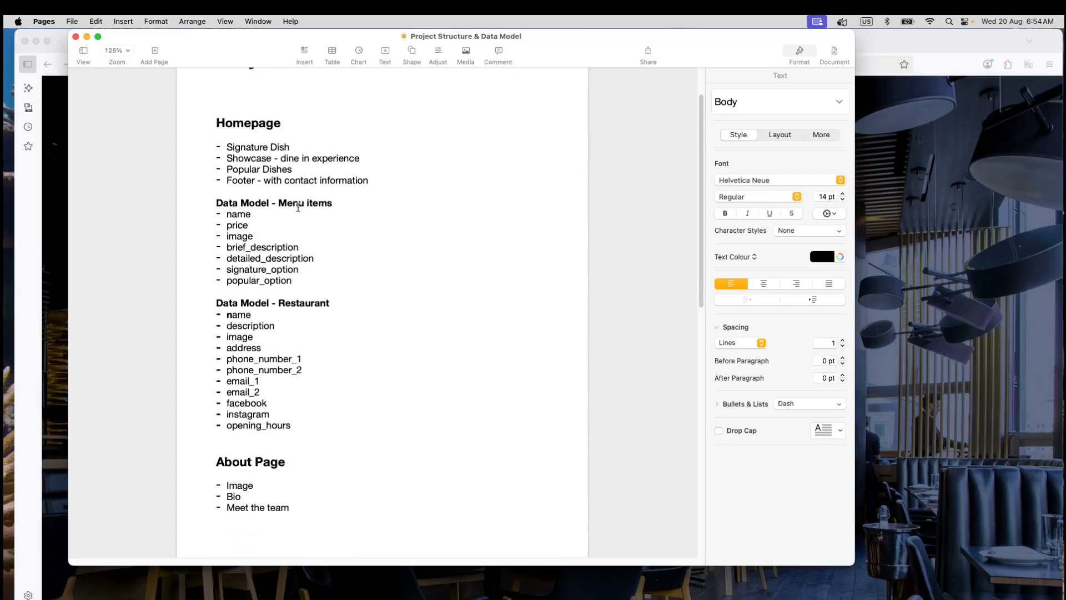
scroll(298, 207, "down", 1)
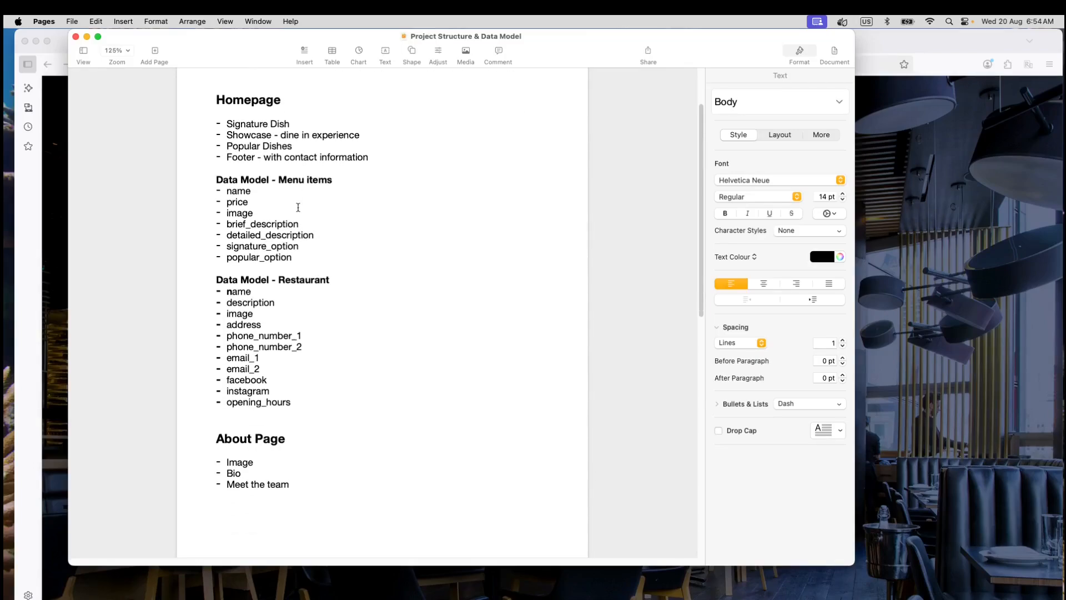
Minimize the planning document and view the Taste Buds home page at localhost:5173 in Firefox
left_click(86, 37)
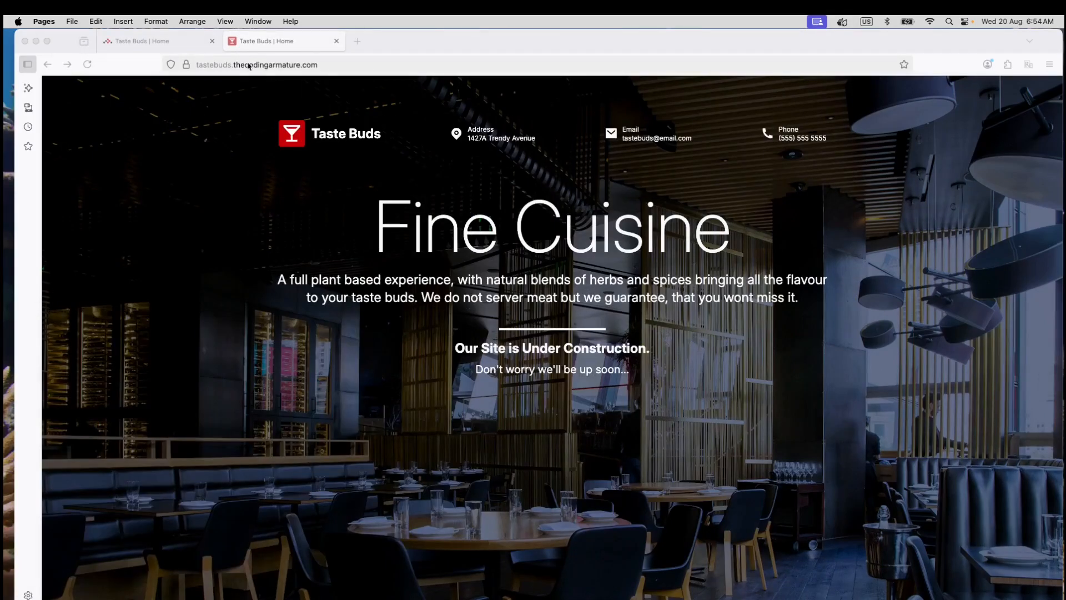
left_click(150, 43)
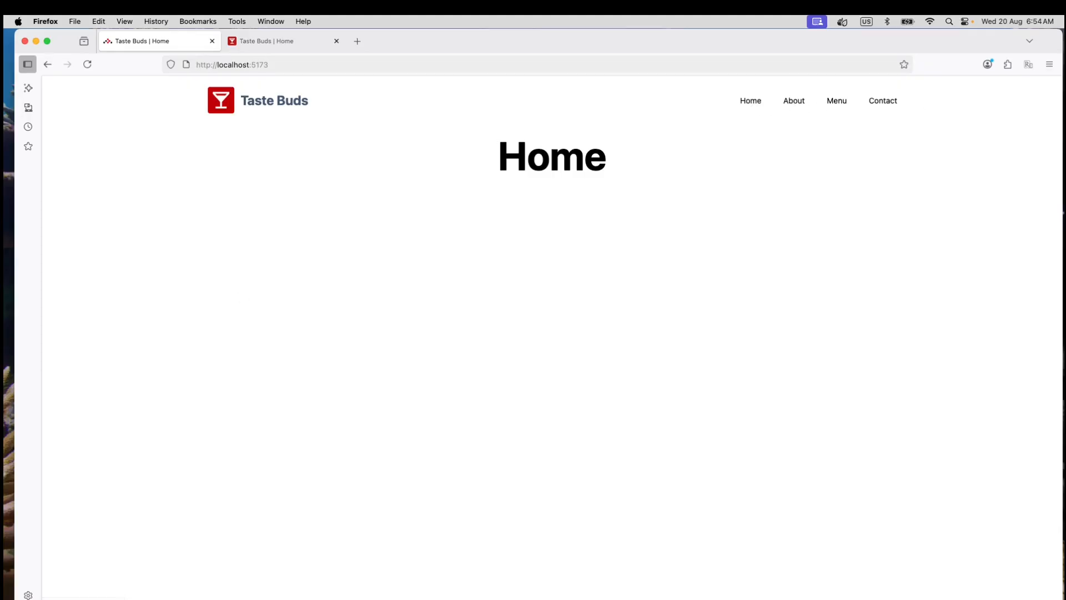
Return to the planning document in Pages and review the About Page, About and Team data models, Contact Page and Menu sections
key("super+Tab")
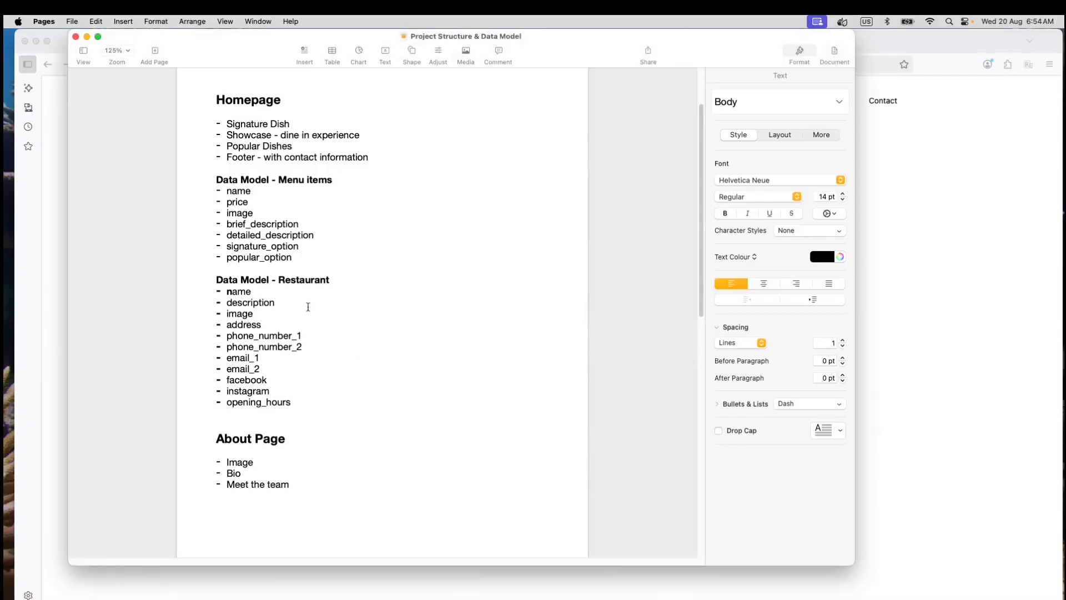
scroll(315, 289, "down", 5)
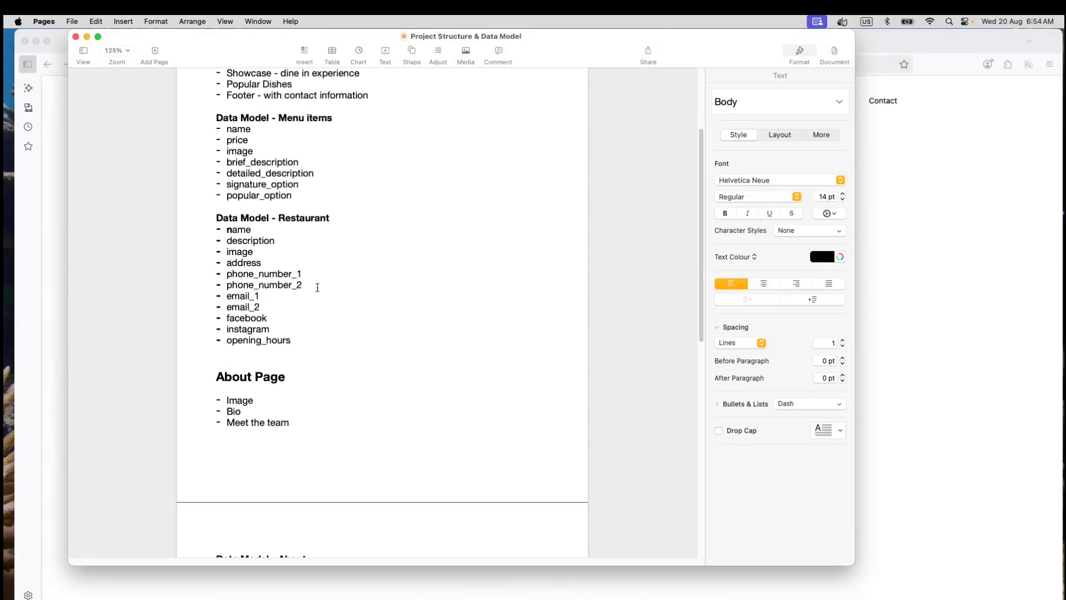
scroll(378, 232, "down", 3)
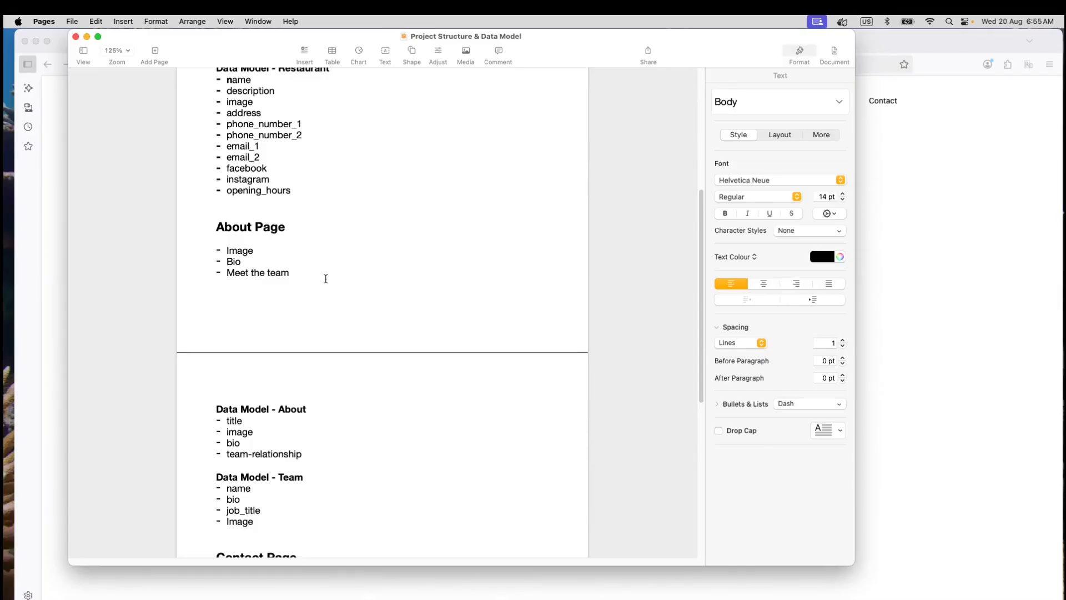
scroll(322, 275, "down", 2)
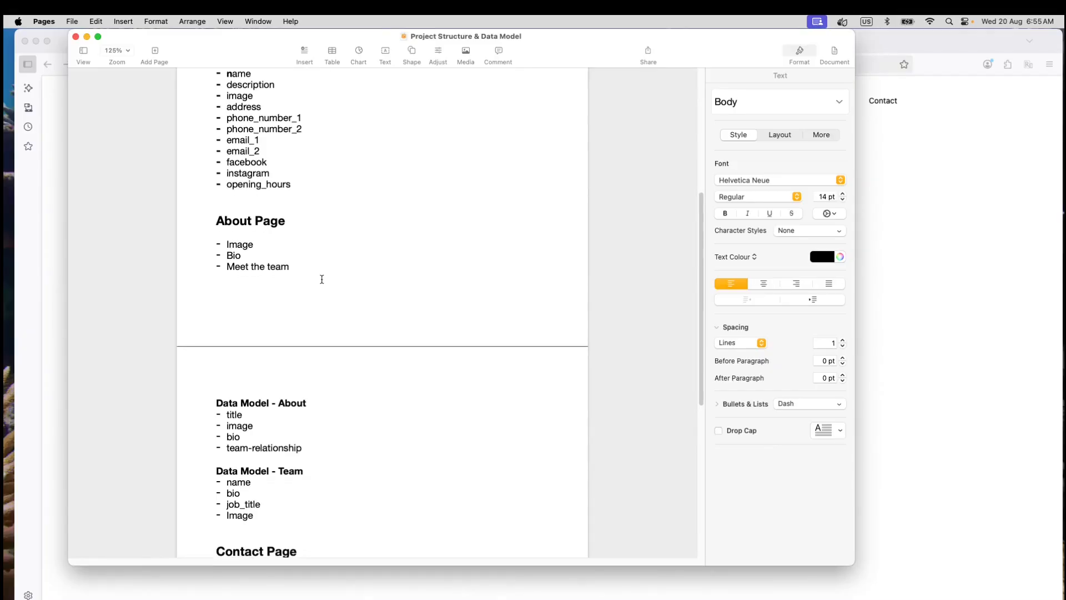
scroll(303, 283, "down", 4)
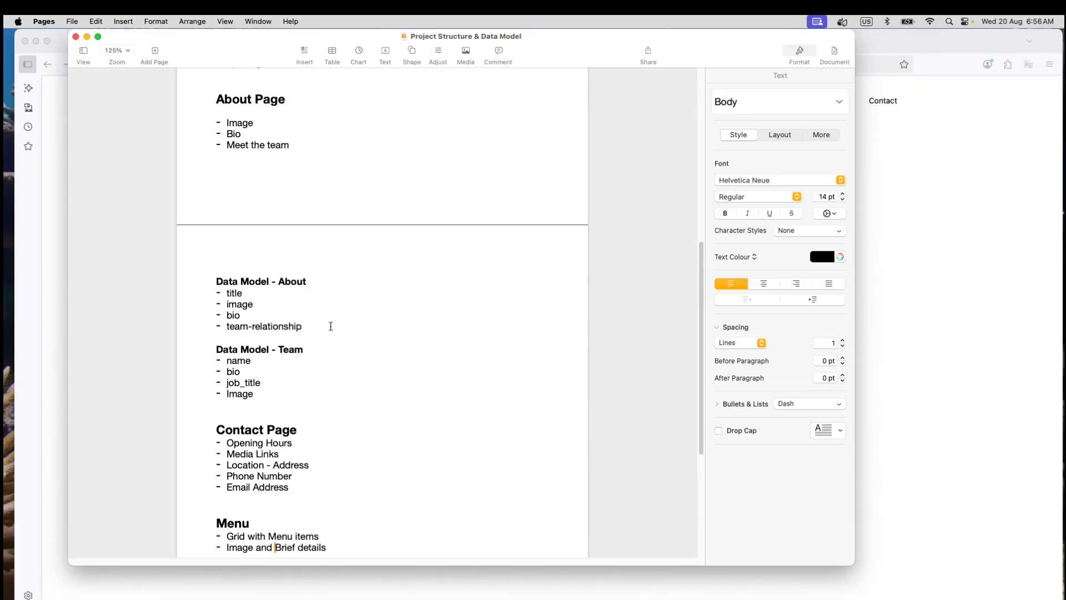
Review the Contact Page, Menu and Menu Item Details Page sections, comparing the contact details with the Restaurant data model
scroll(329, 306, "down", 3)
scroll(331, 312, "down", 2)
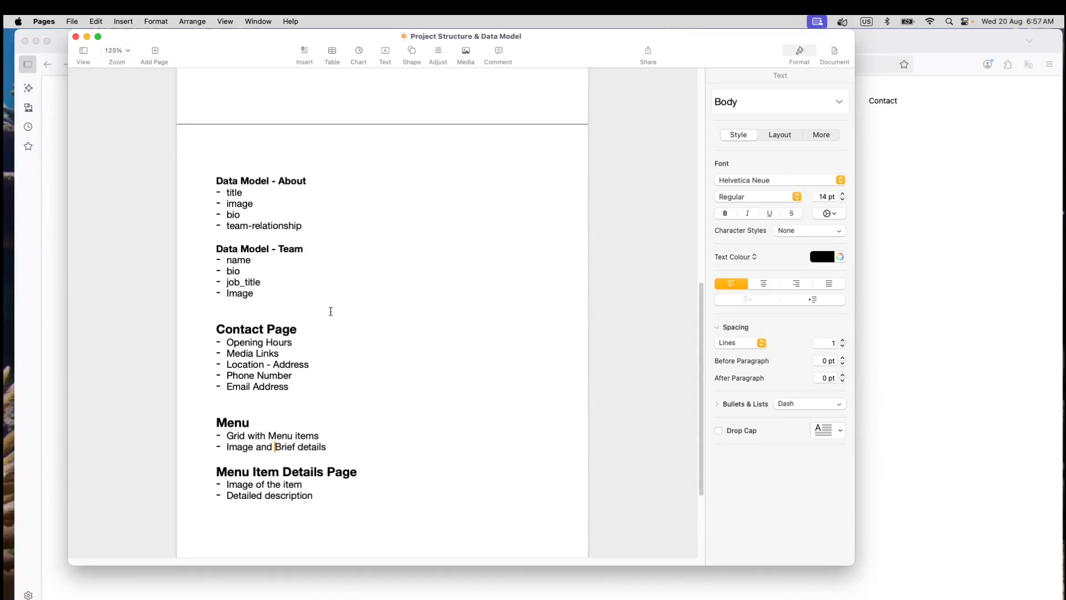
scroll(329, 313, "down", 1)
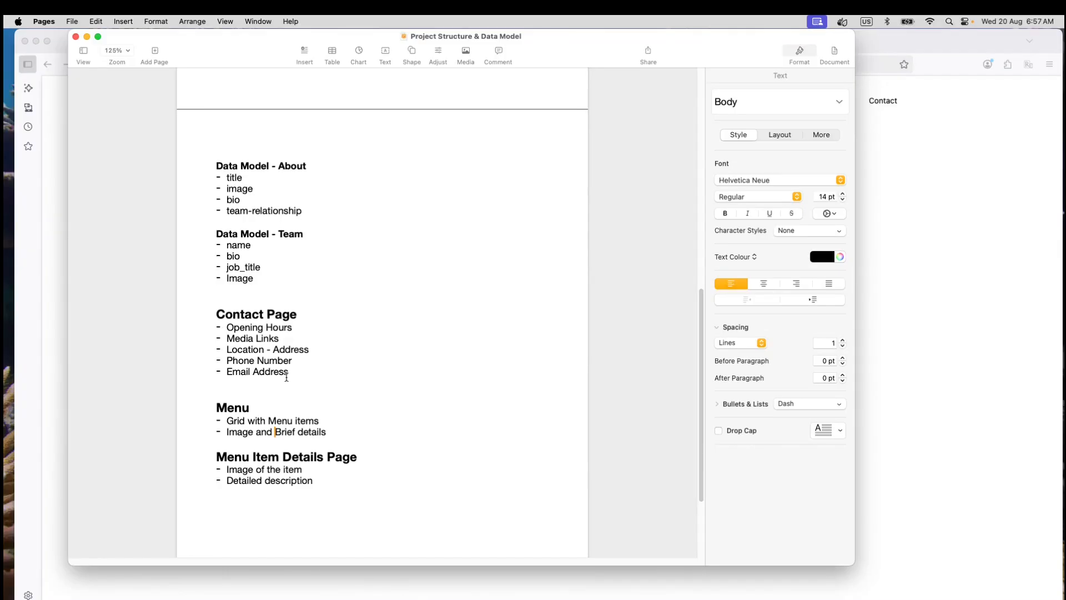
scroll(319, 351, "up", 2)
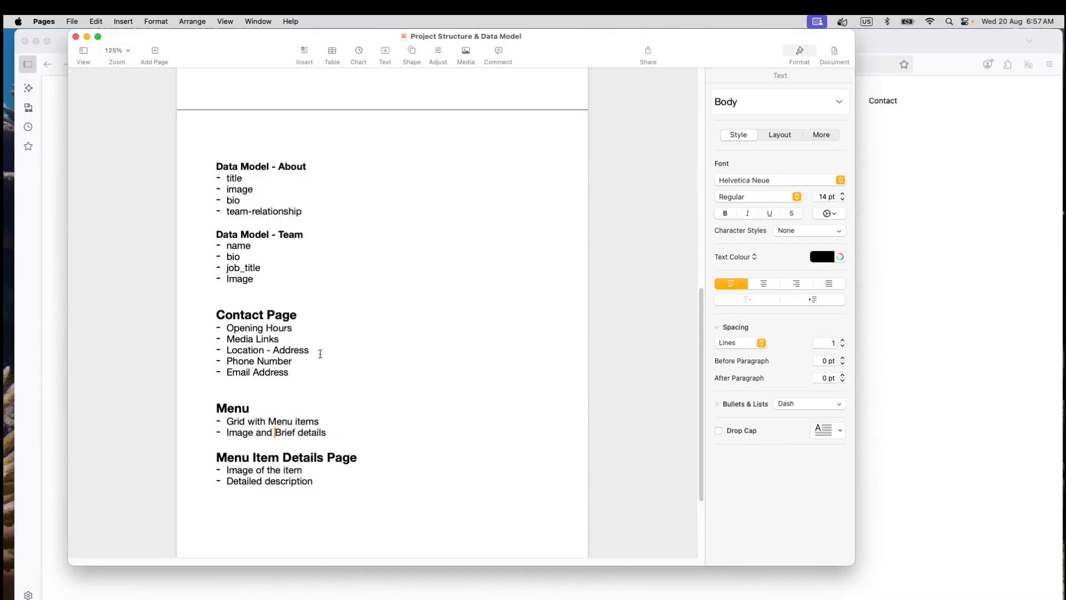
scroll(320, 353, "up", 8)
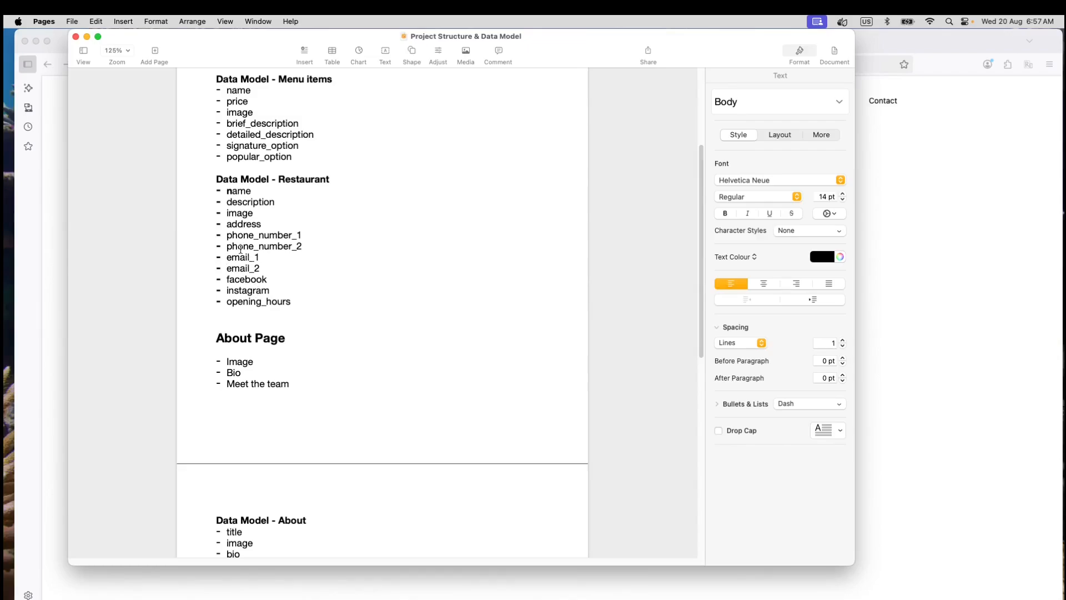
scroll(458, 250, "down", 5)
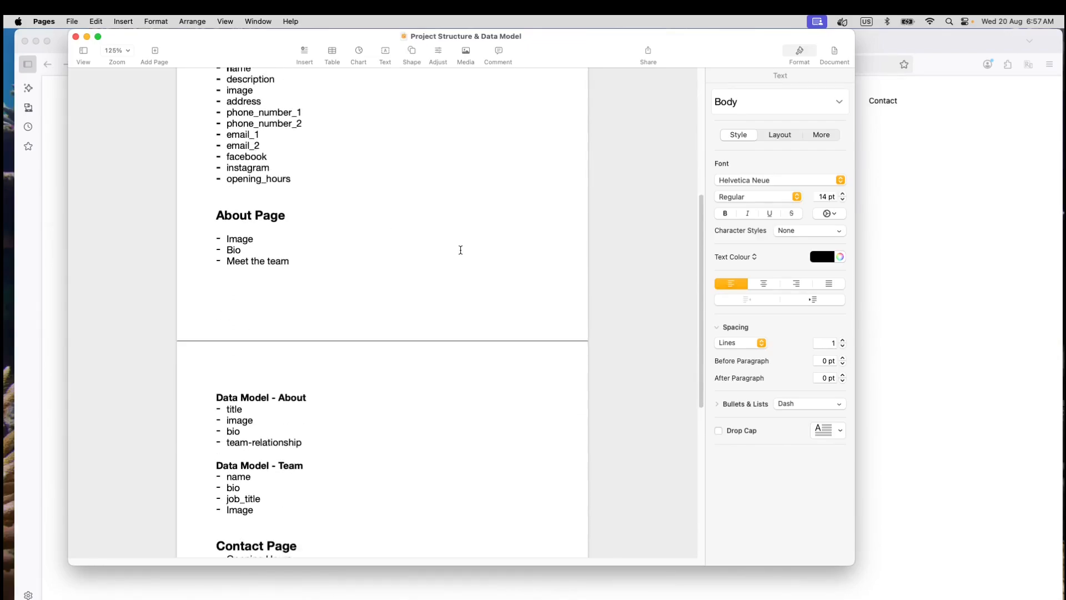
scroll(461, 254, "down", 4)
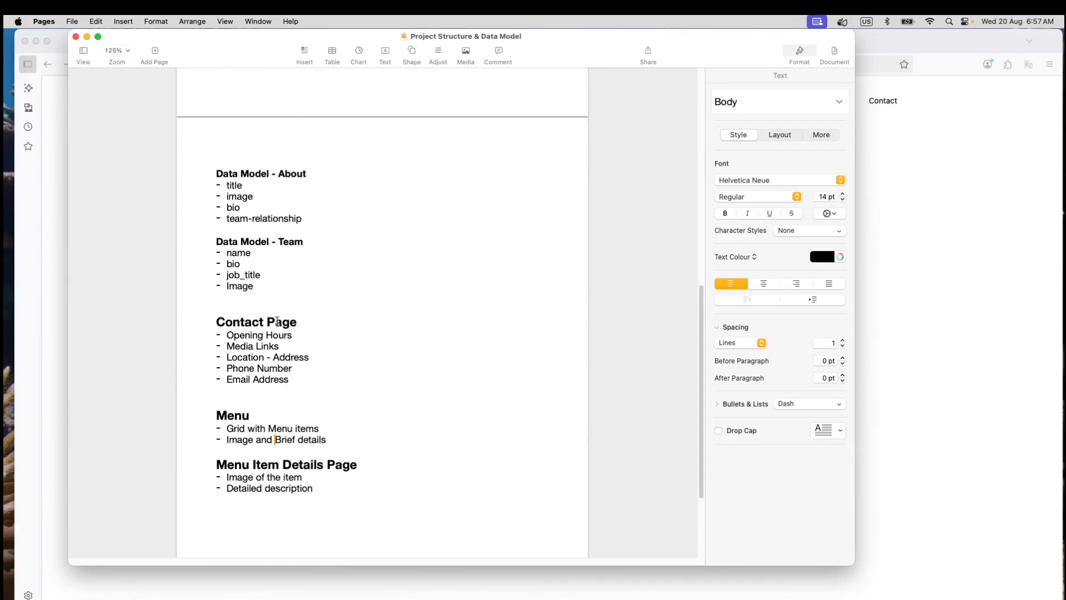
scroll(324, 333, "down", 1)
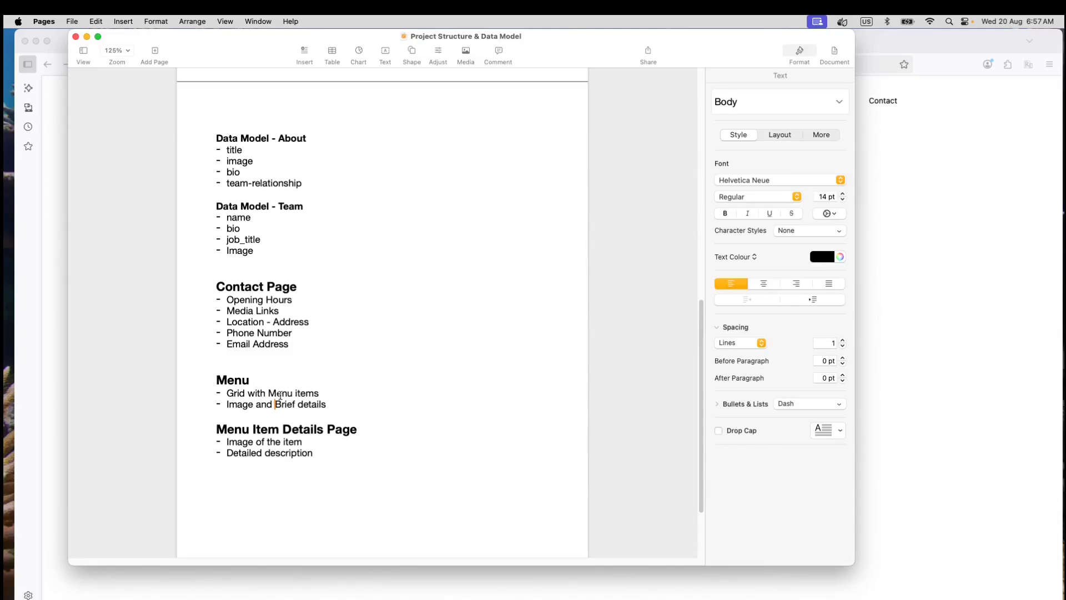
Recheck the document from the Homepage and Menu items data model through to the Menu Item Details Page section
scroll(281, 395, "up", 10)
scroll(280, 399, "up", 7)
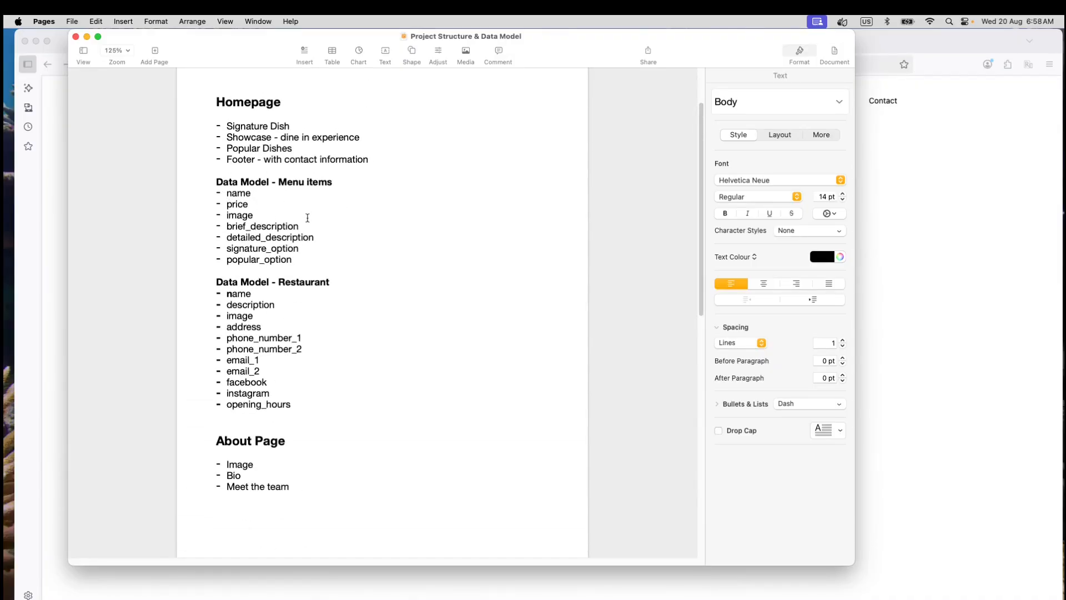
scroll(307, 222, "down", 16)
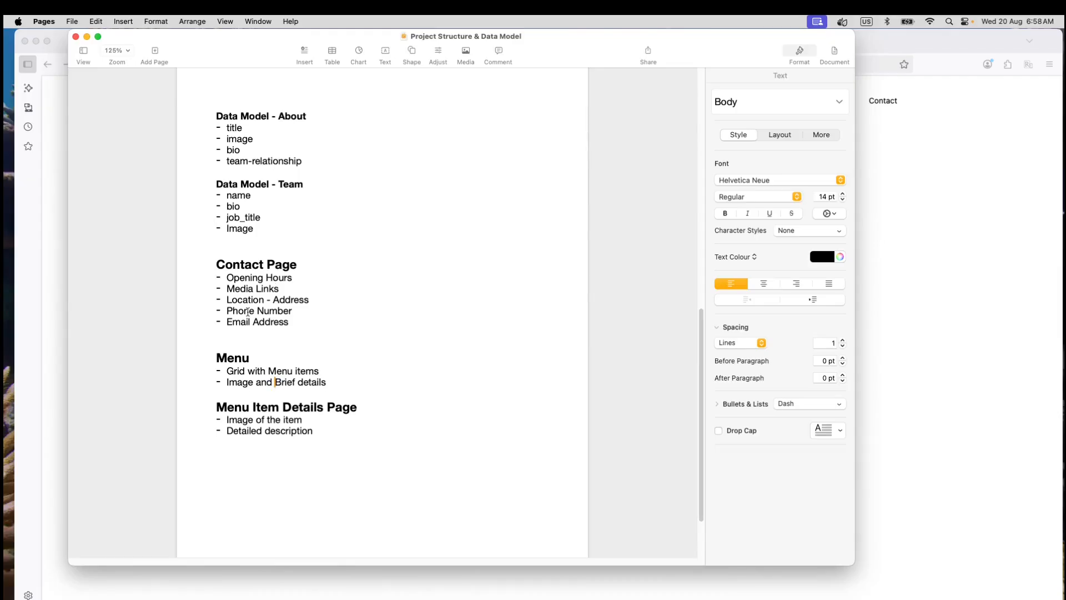
left_click(339, 384)
scroll(345, 295, "up", 3)
scroll(345, 294, "up", 10)
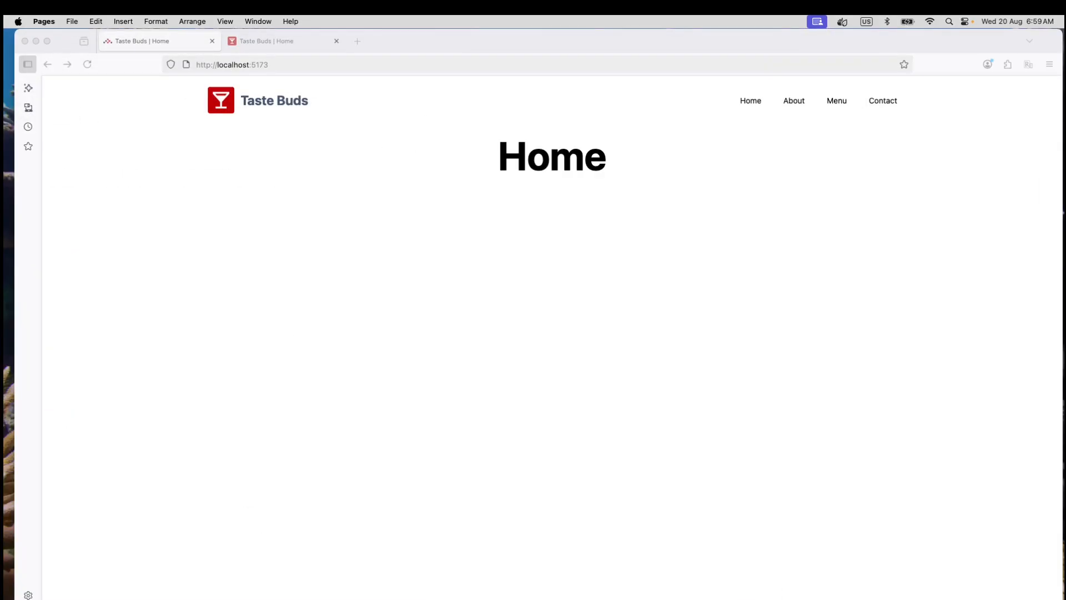
Switch to Firefox, open tastebudscms.thecodingarmature.com in a new tab and sign in to the Taste Buds CMS with the saved credentials
left_click(367, 41)
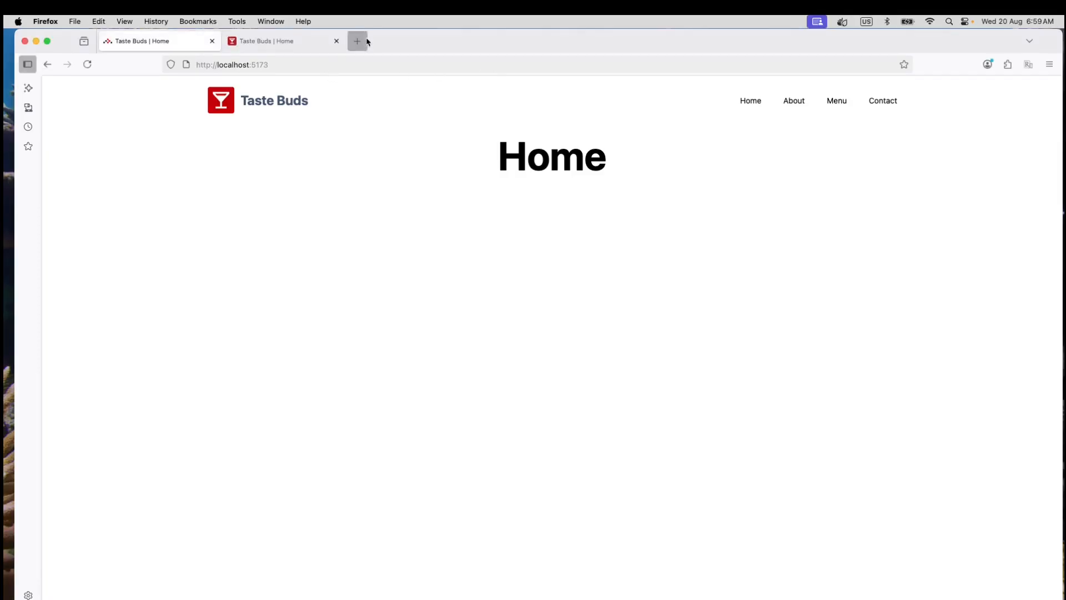
left_click(366, 42)
left_click(341, 62)
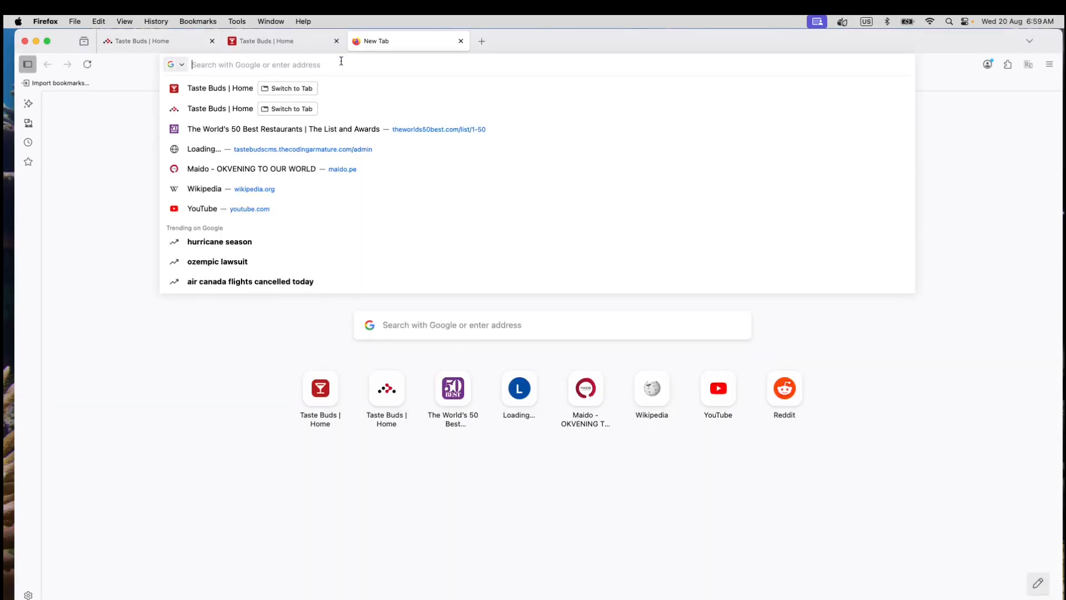
type("tastebudscms.thecodingarmature.com/")
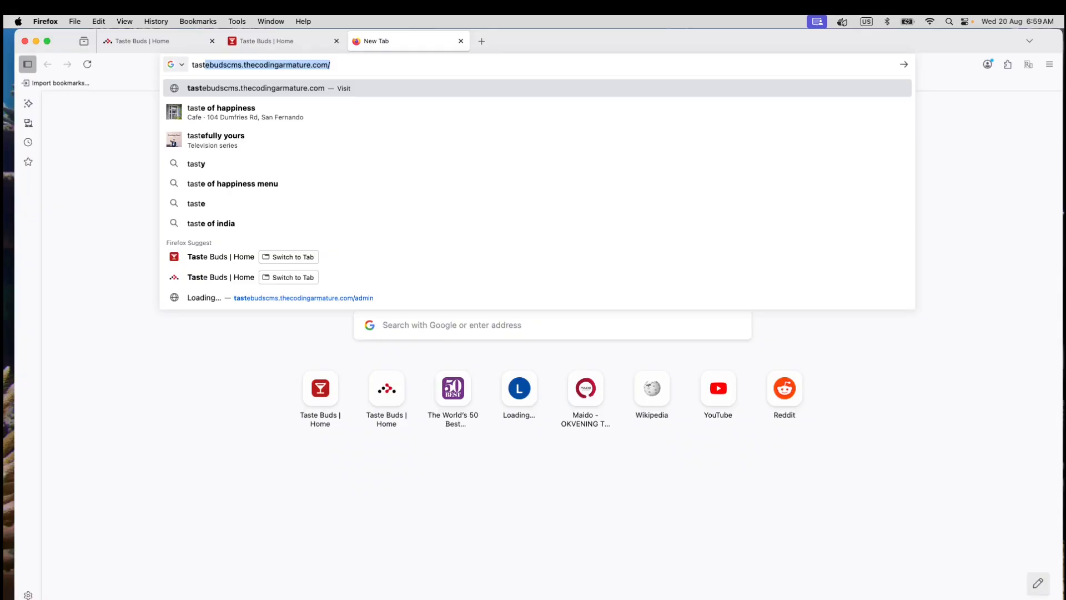
key("Return")
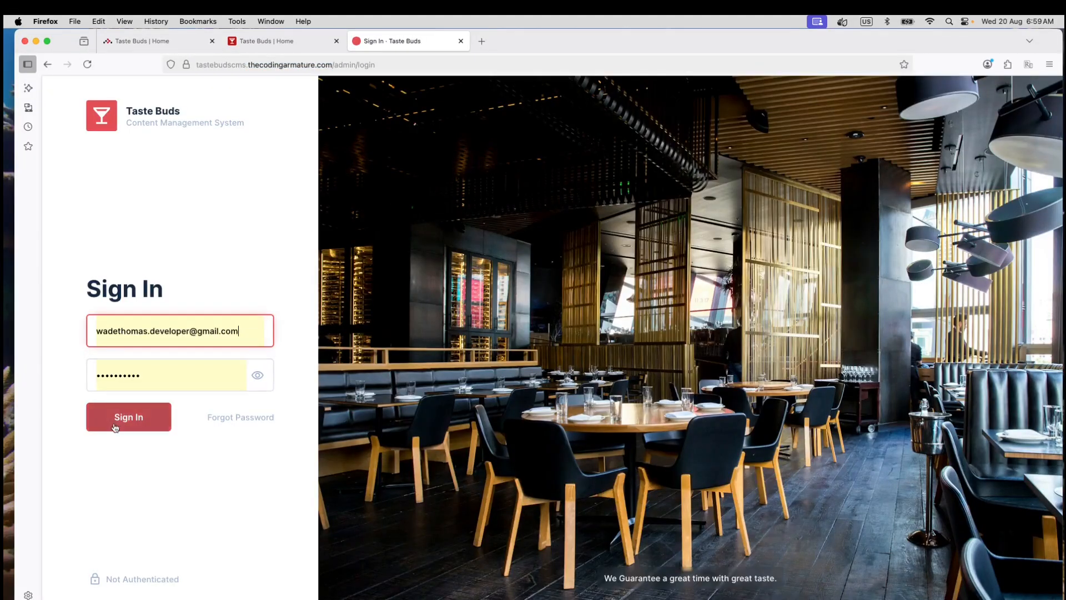
left_click(127, 424)
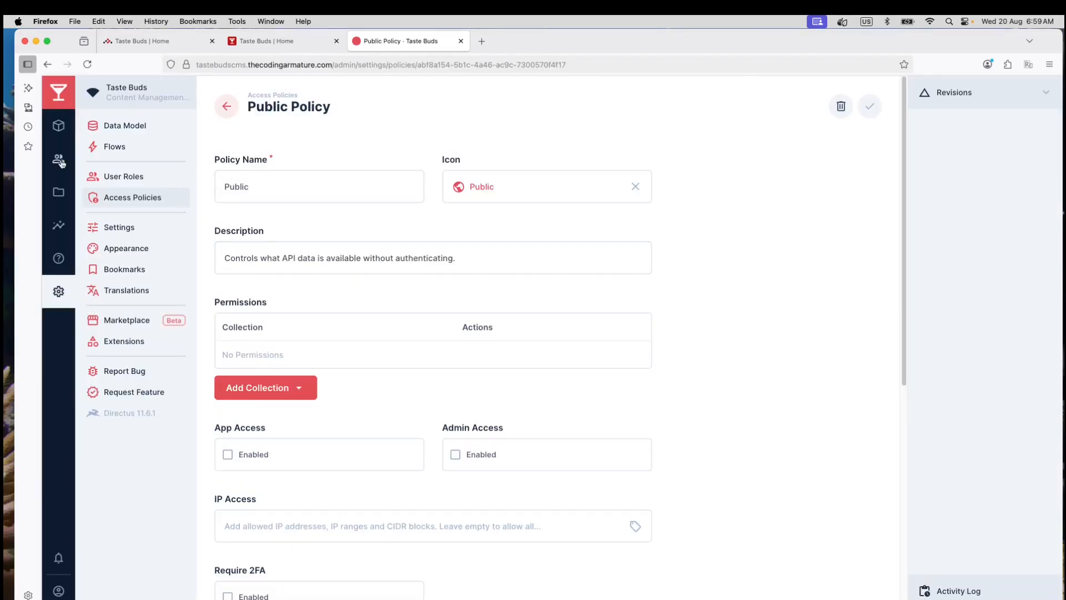
Start a new collection in the data model settings named menu_items, with Generated UUID as the primary key type
left_click(60, 127)
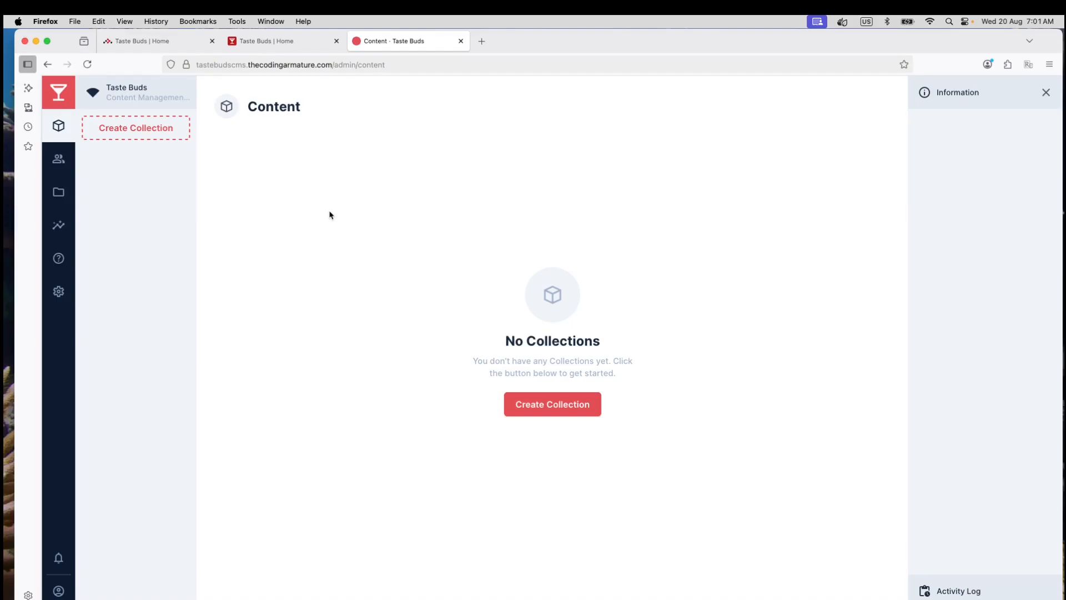
left_click(58, 292)
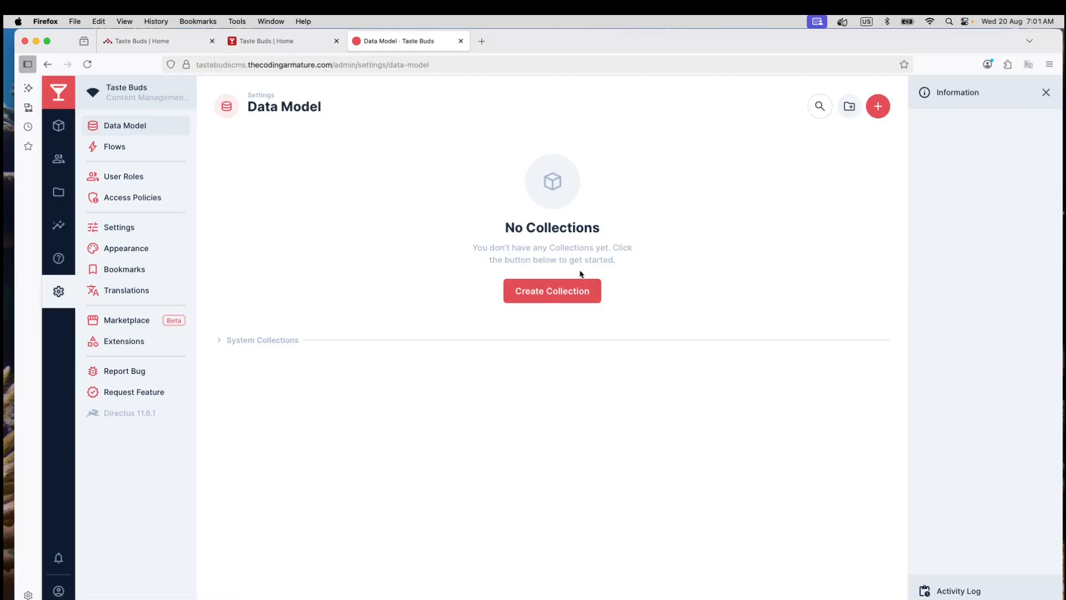
left_click(548, 293)
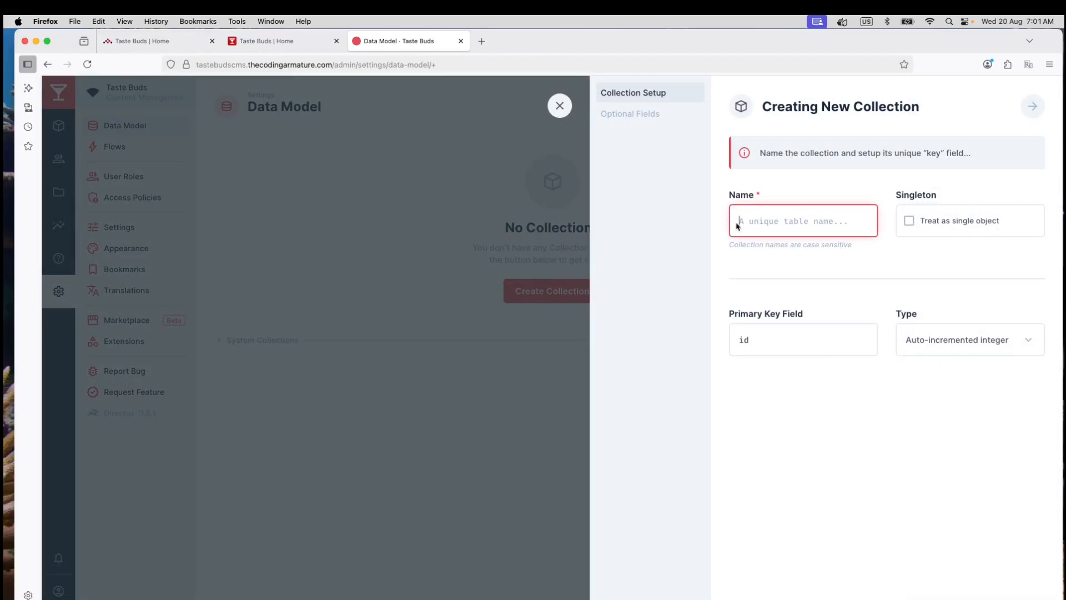
type("me")
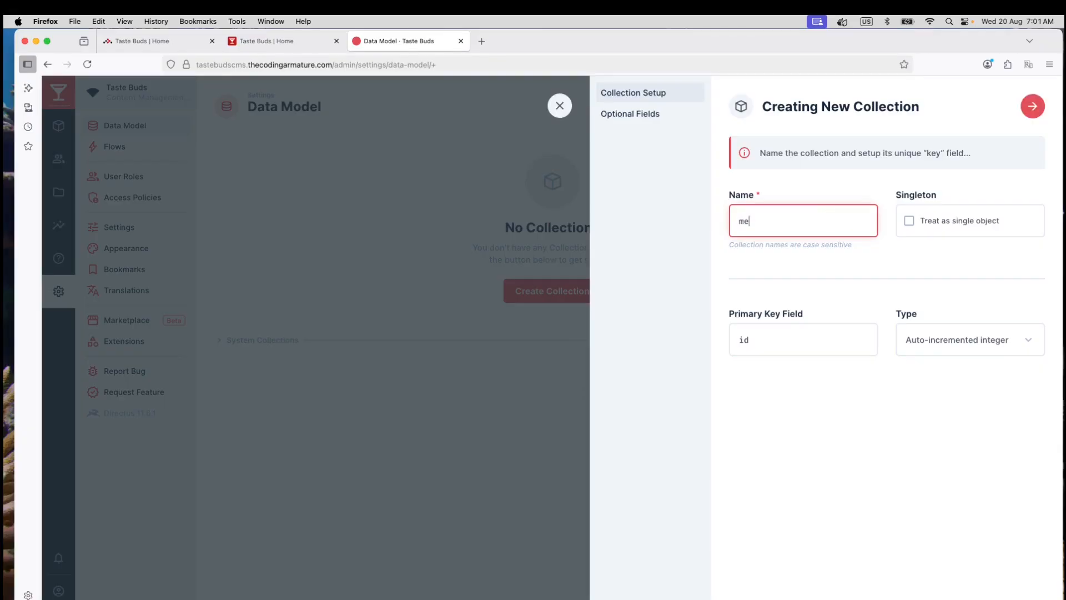
type("nu_items")
left_click(1029, 339)
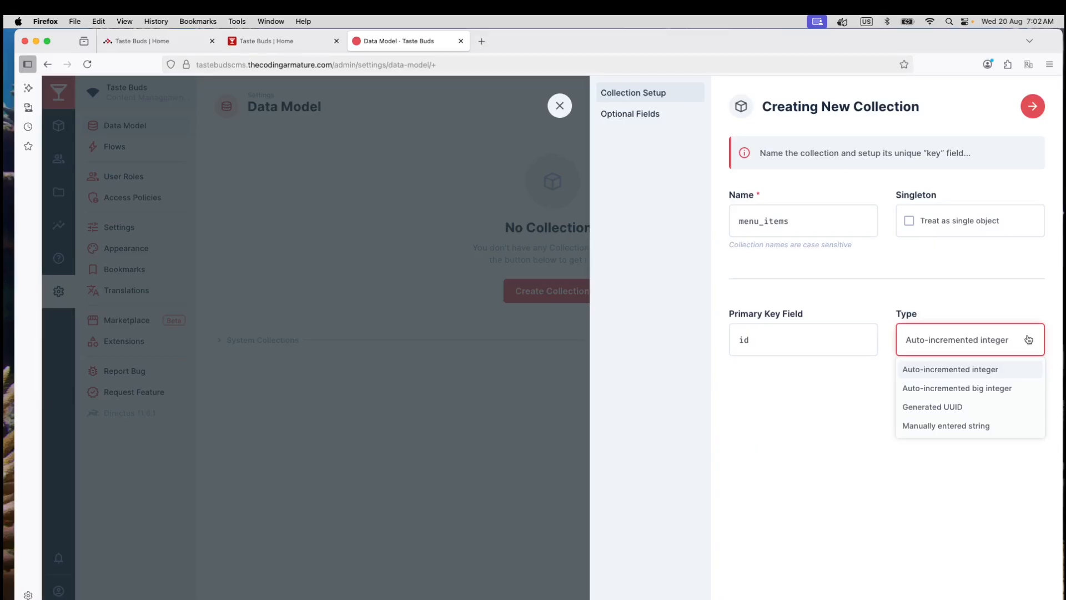
left_click(948, 408)
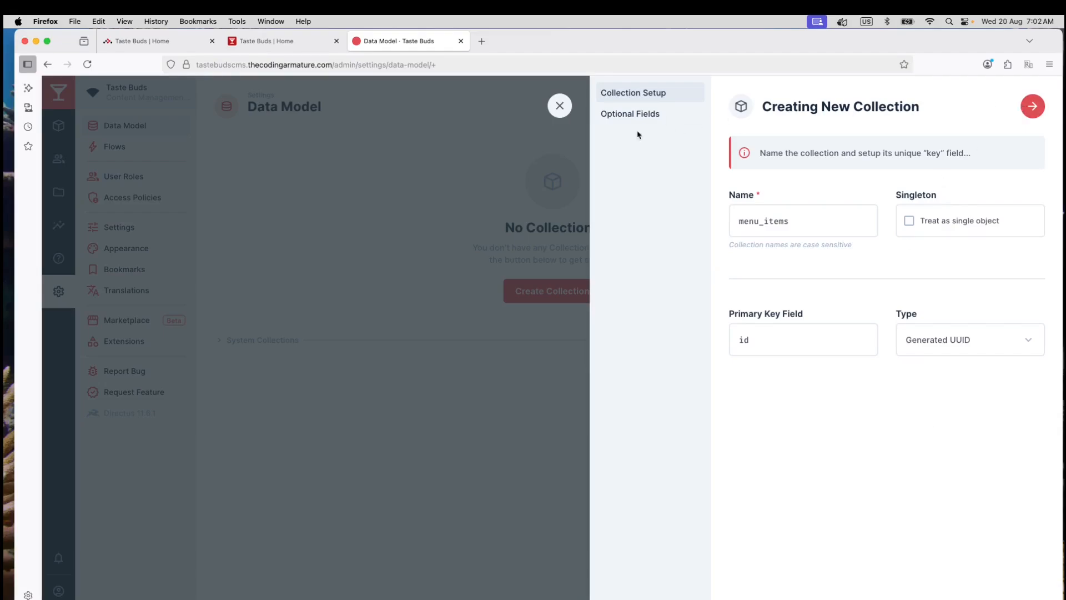
Enable the optional status, sort, date_created, user_created, date_updated and user_updated fields and create the menu_items collection
left_click(639, 114)
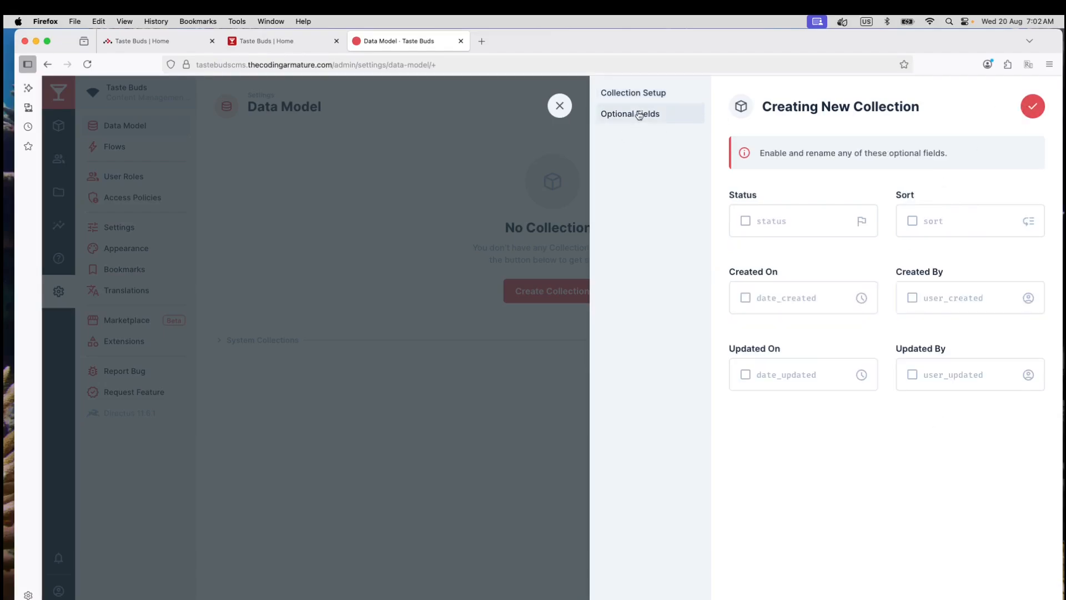
left_click(746, 222)
left_click(912, 221)
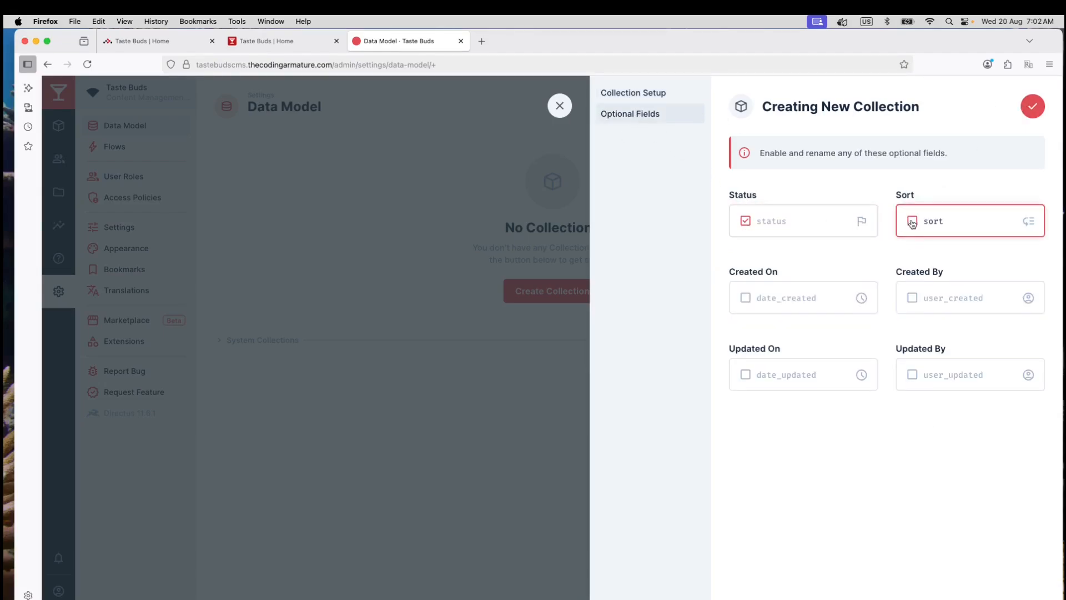
left_click(913, 298)
left_click(746, 299)
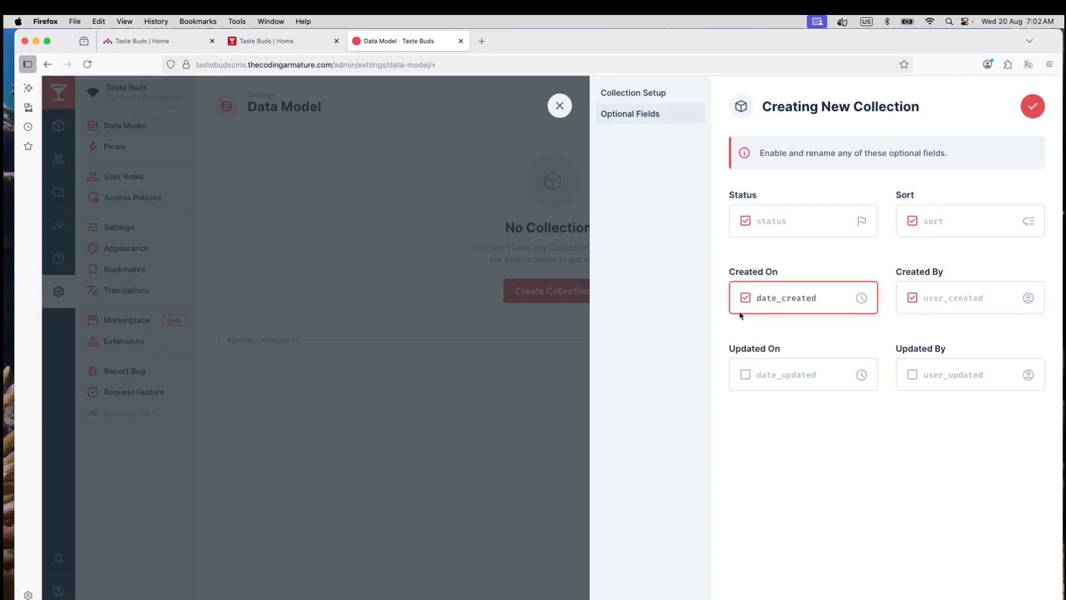
left_click(746, 374)
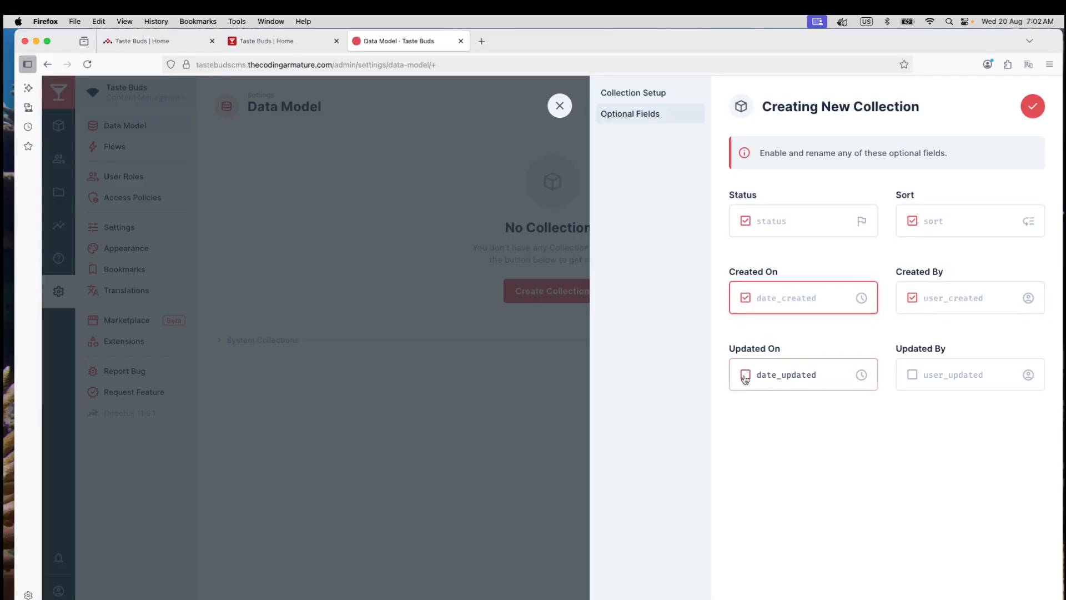
left_click(913, 375)
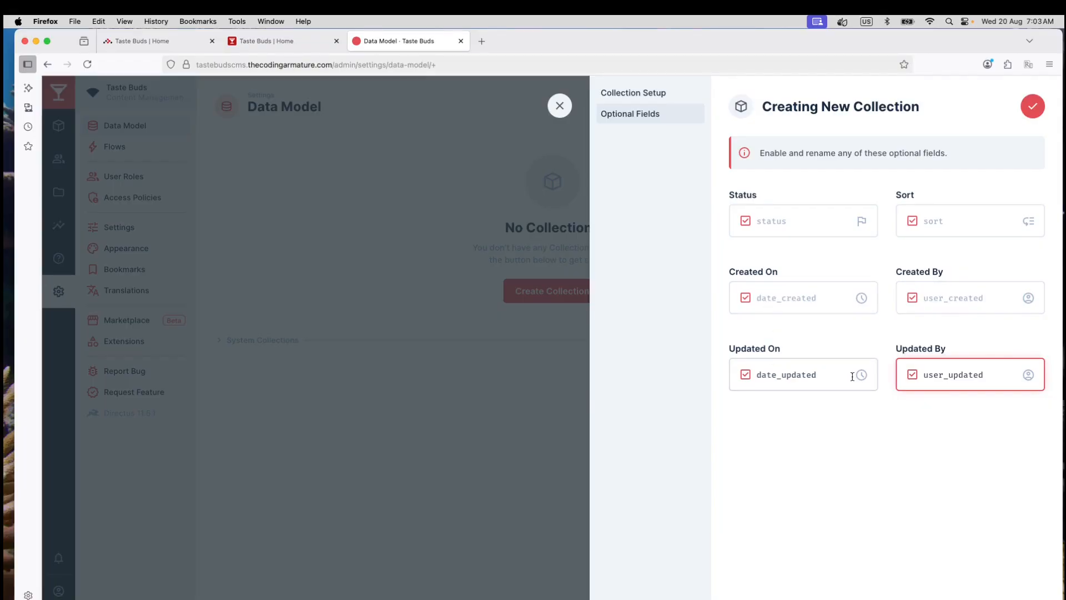
left_click(1035, 109)
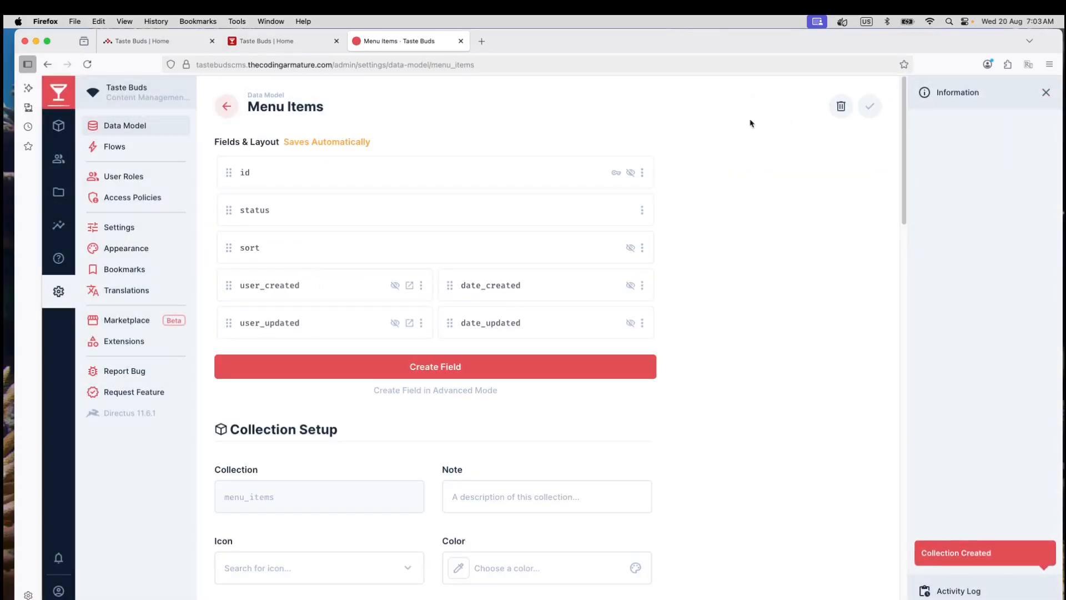
Set the Menu Items collection's icon to Fastfood and save the collection setup
scroll(344, 222, "down", 2)
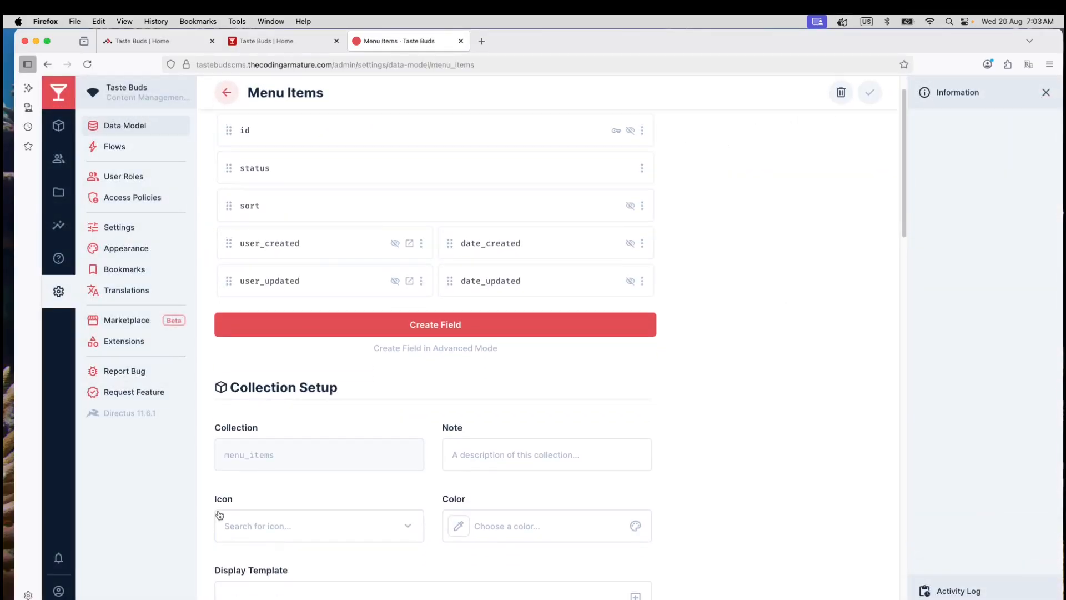
left_click(282, 525)
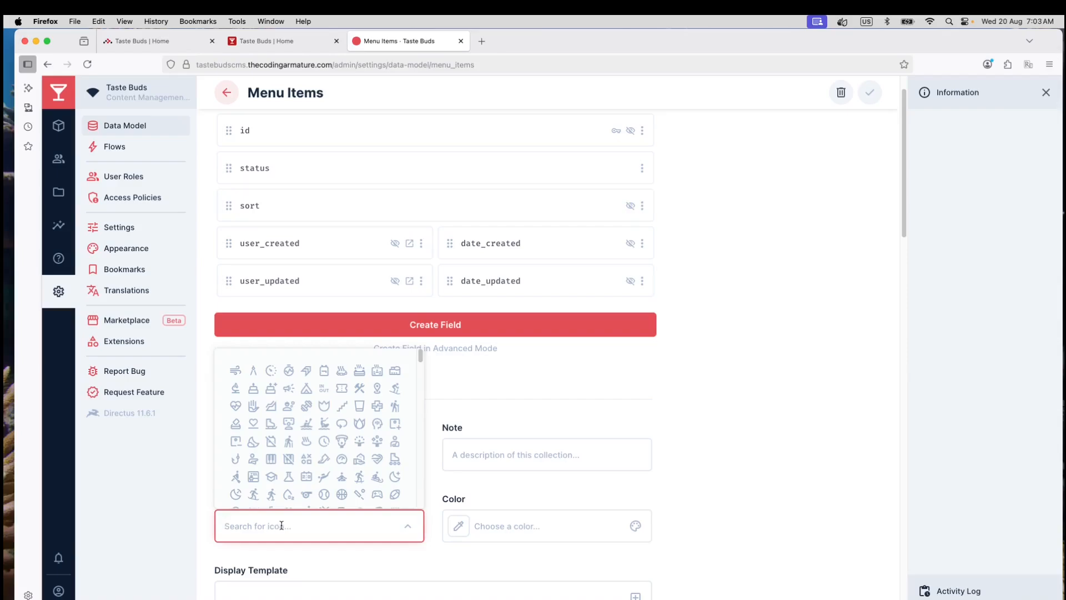
type("foo")
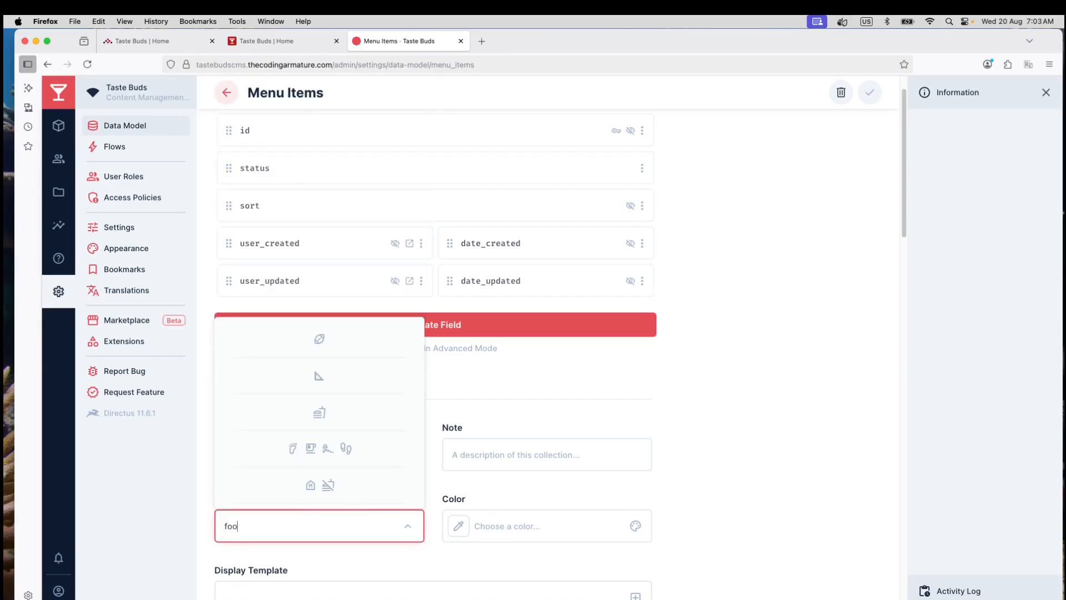
left_click(322, 413)
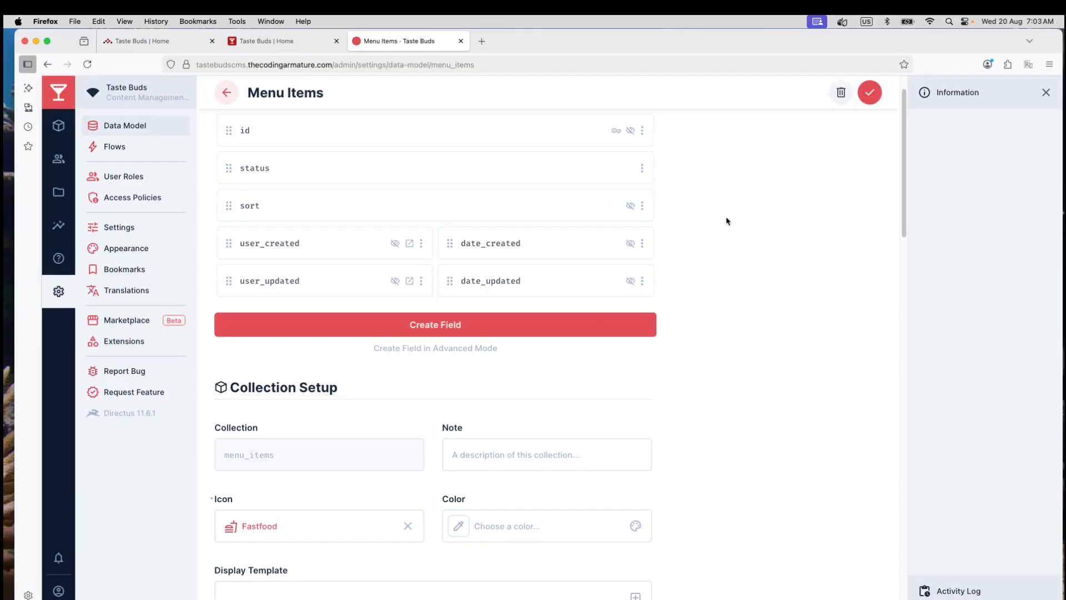
scroll(727, 221, "up", 1)
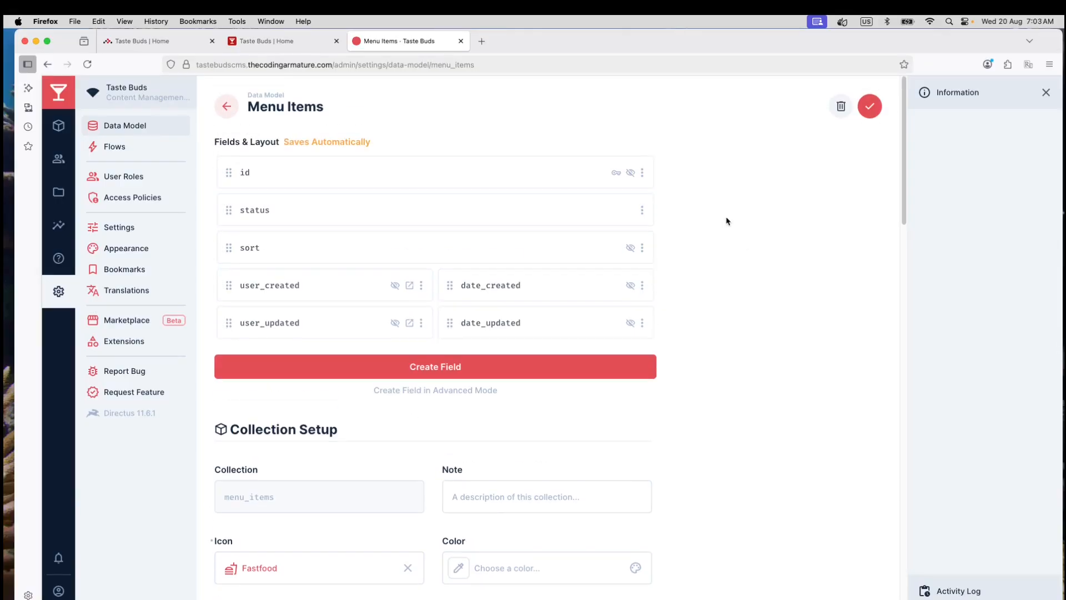
left_click(870, 106)
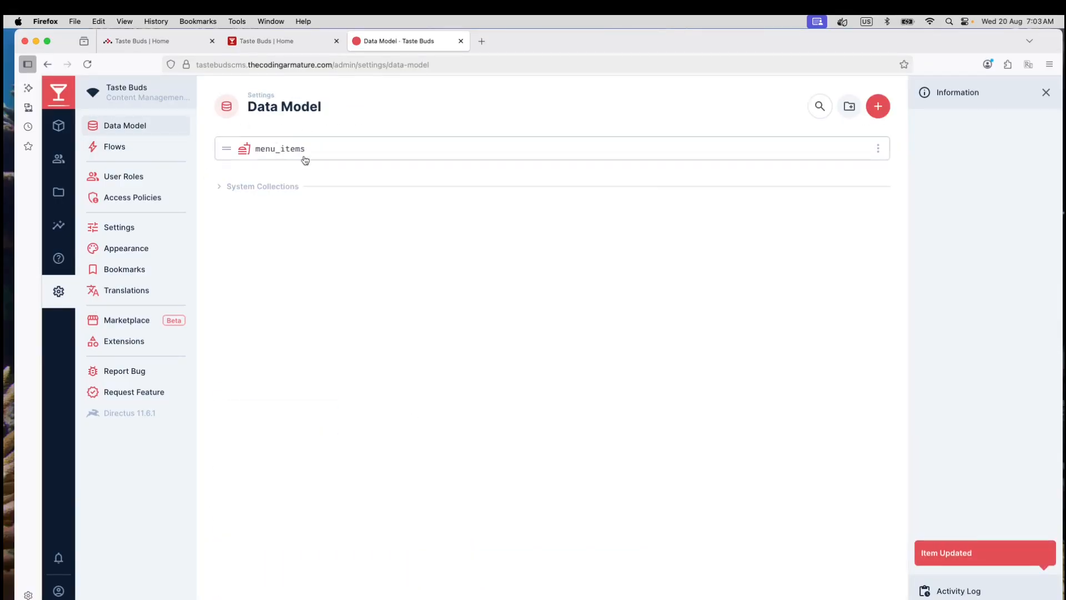
View the Menu Items collection in the content area and open its form for creating an item
left_click(59, 126)
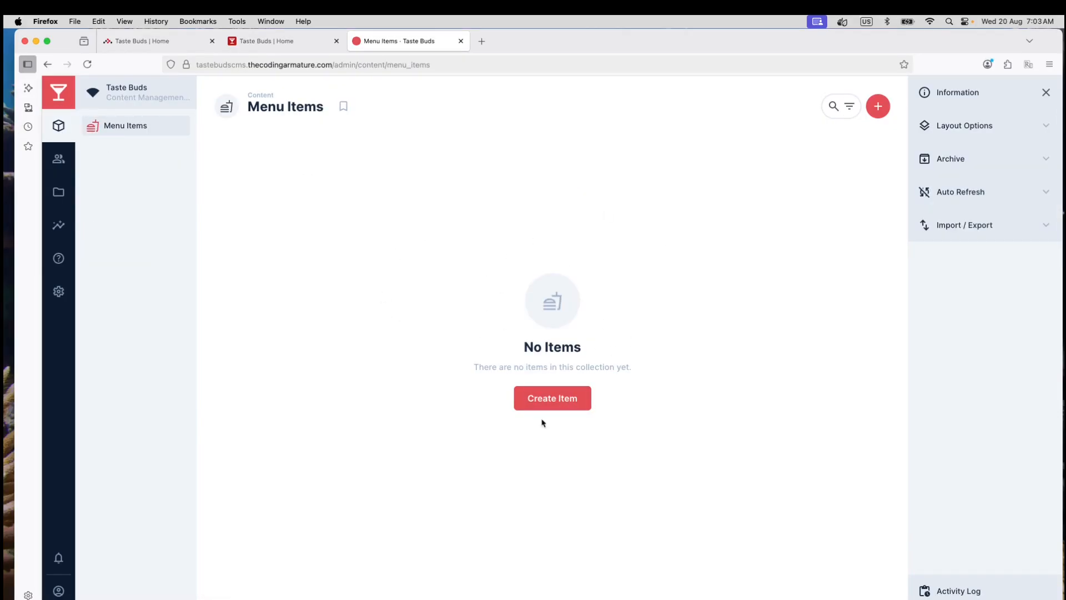
left_click(553, 399)
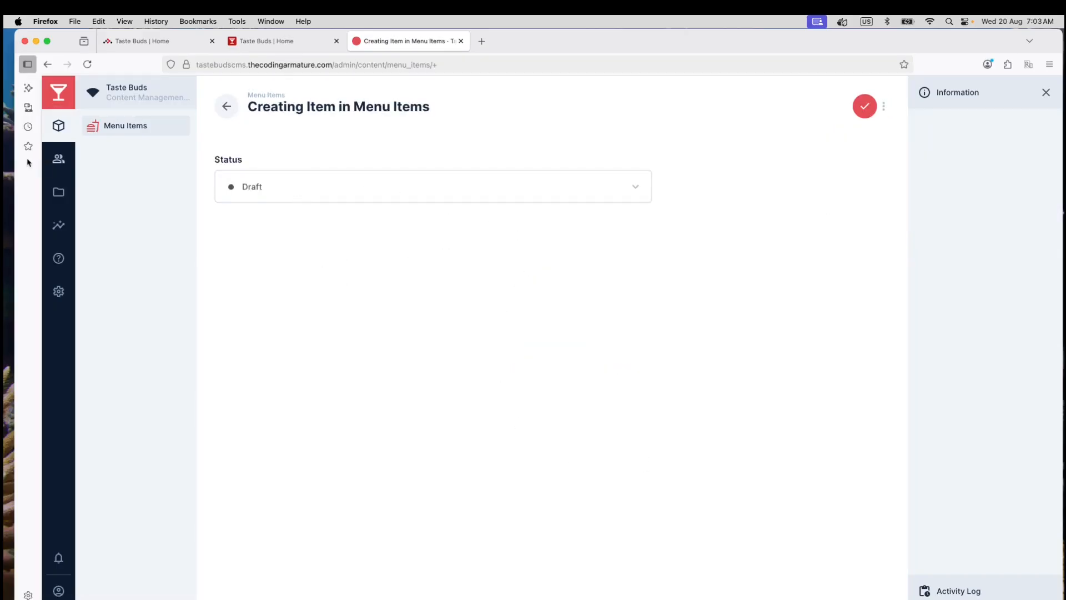
In the menu_items data model, start a new Input field with key name, type String, required on creation and placeholder "Name"
left_click(59, 291)
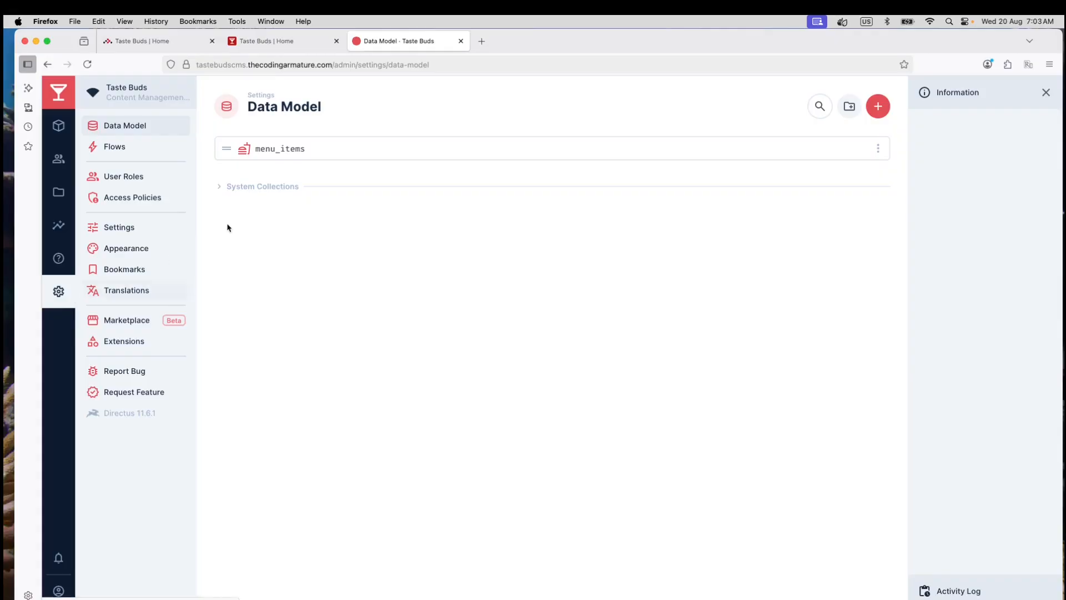
left_click(289, 155)
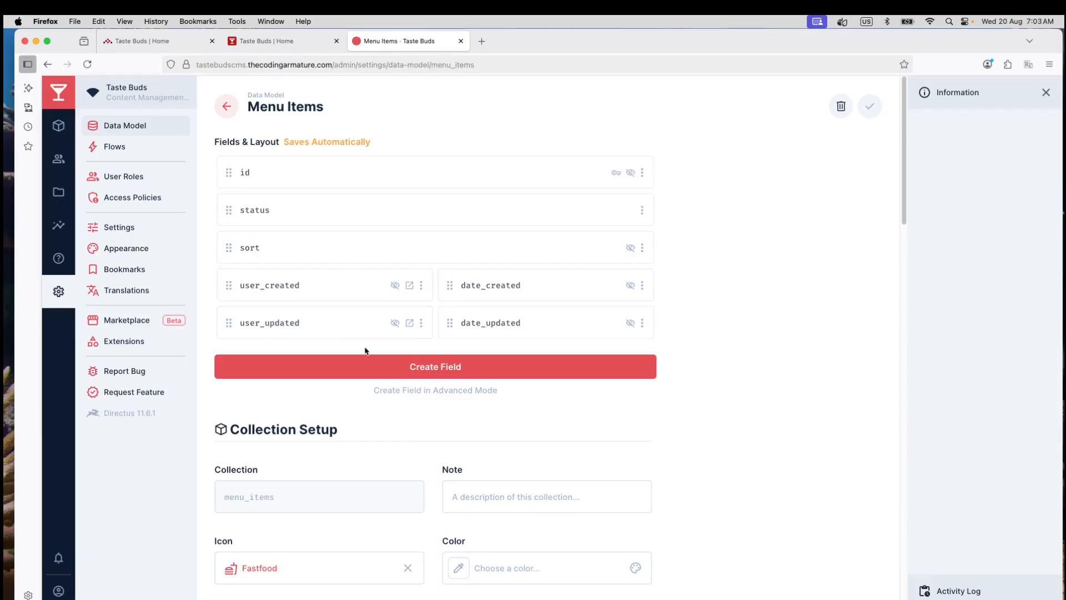
left_click(446, 370)
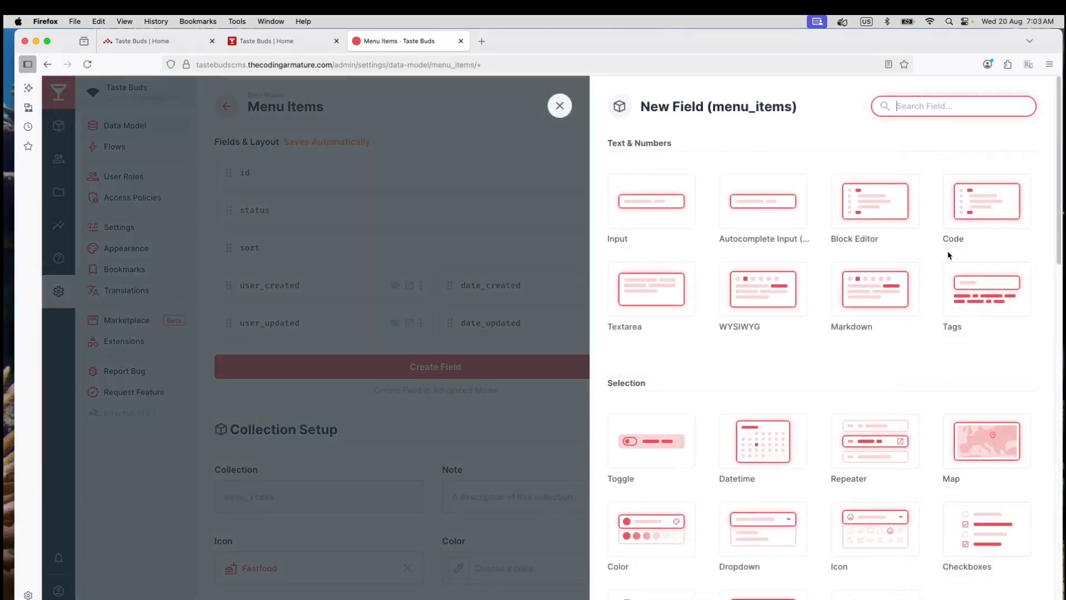
left_click(654, 210)
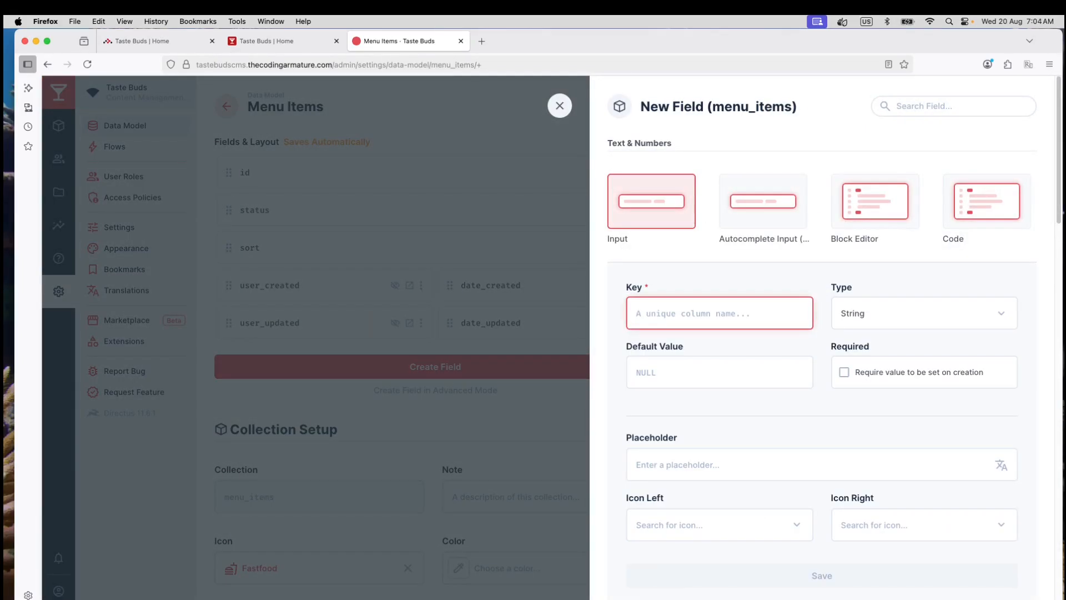
type("name")
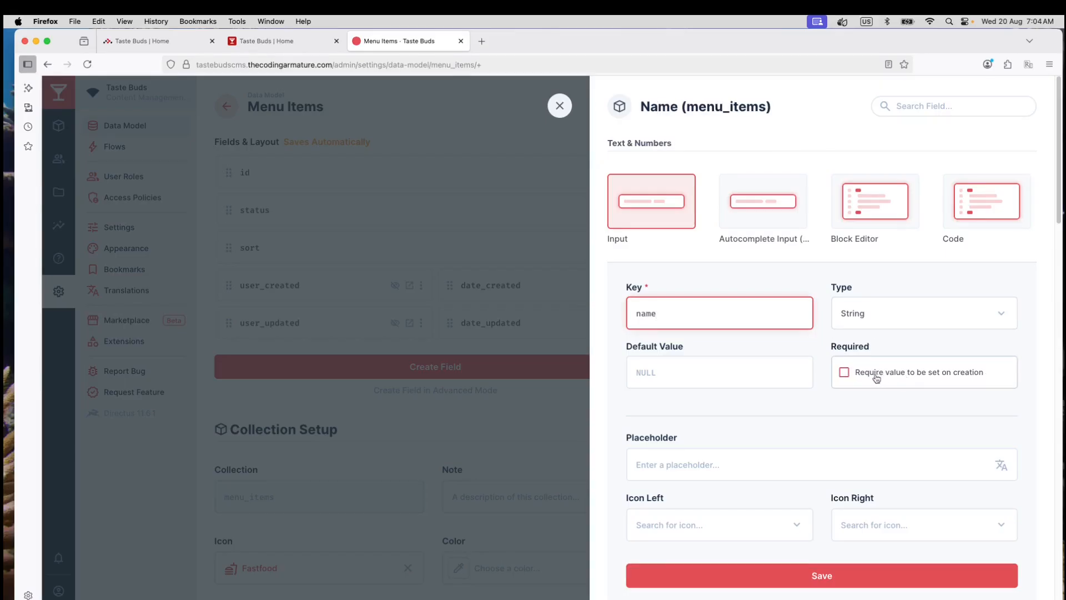
left_click(845, 374)
left_click(676, 472)
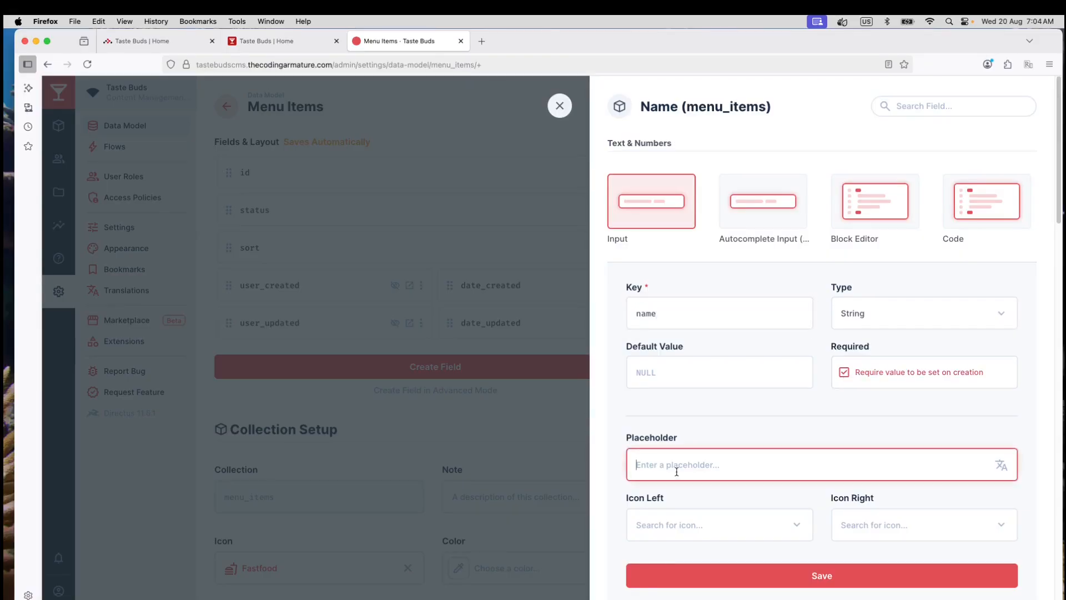
type("Name")
Add the note "This is the name of the menu item." to the name field in advanced mode, save it and set it to half width
scroll(722, 416, "down", 2)
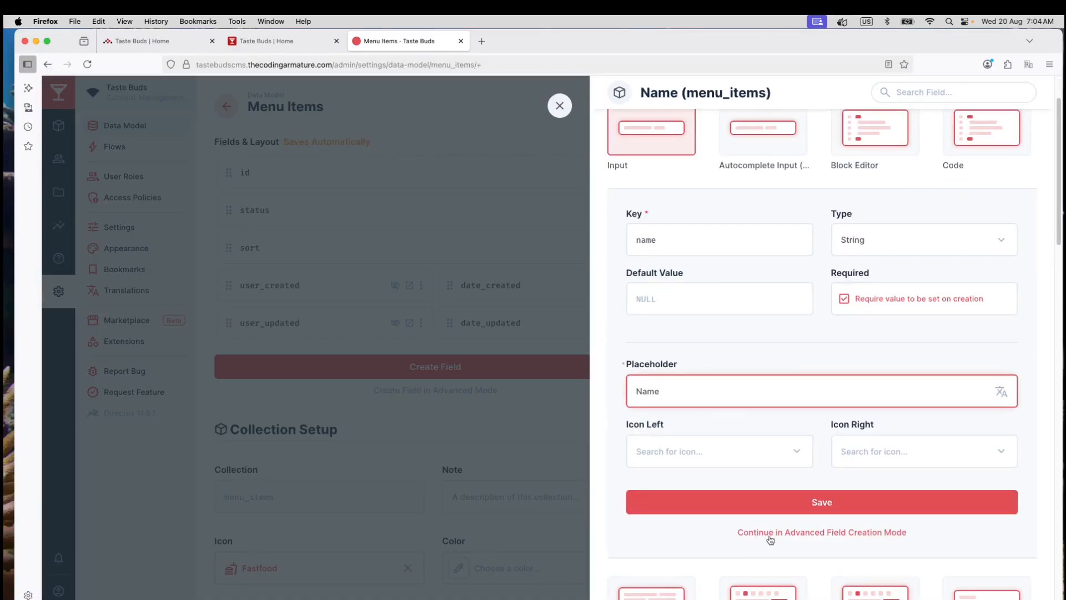
left_click(831, 534)
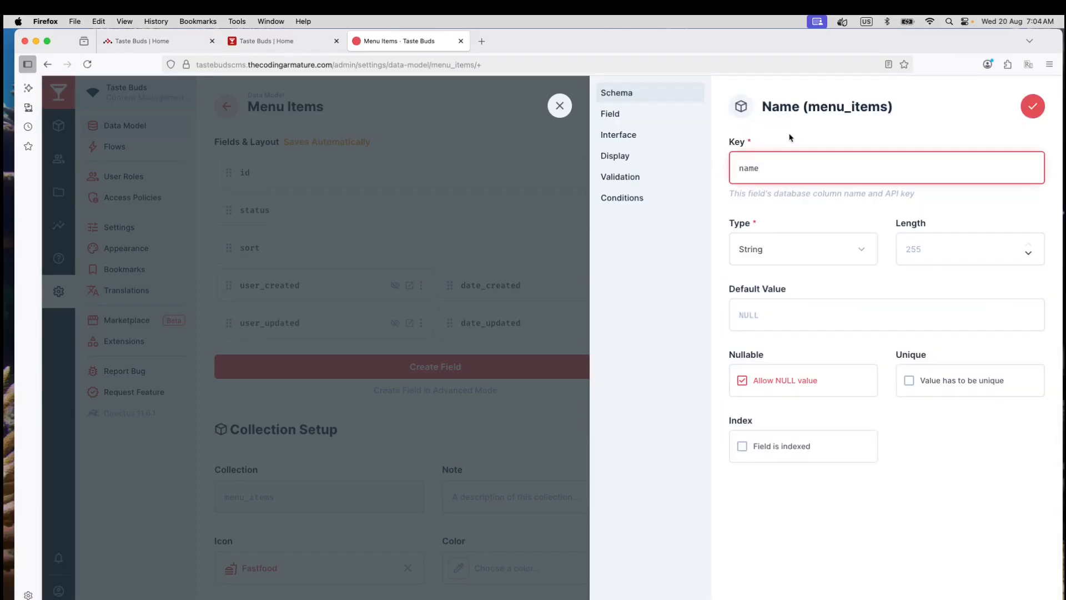
left_click(606, 114)
left_click(822, 297)
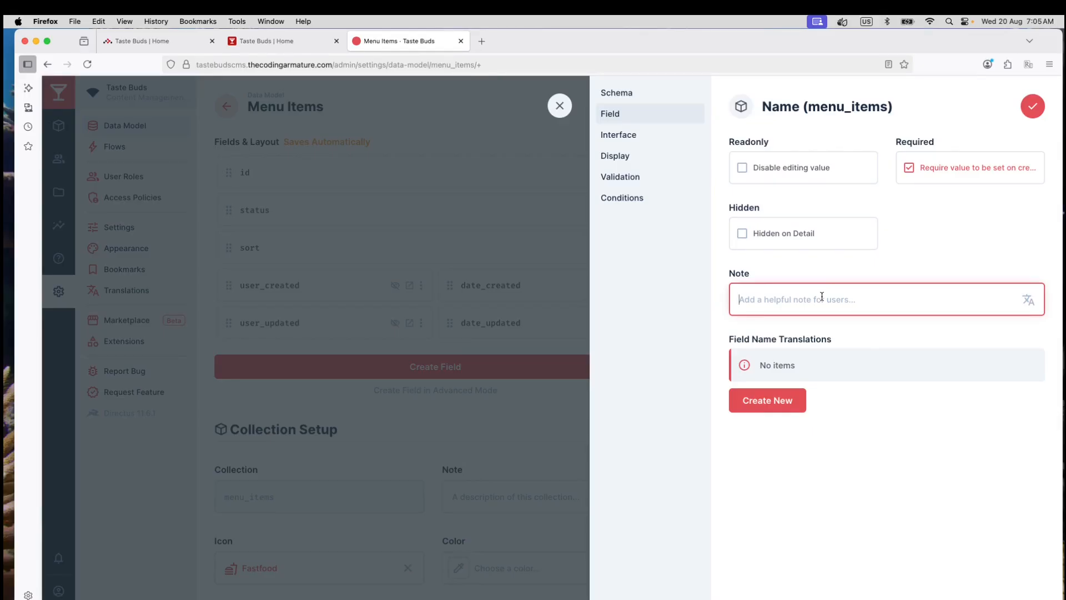
type("This i th")
type("e")
type("s")
key("Right")
key("Right")
key("Right")
key("Right")
type("name of the menu item.")
left_click(1034, 108)
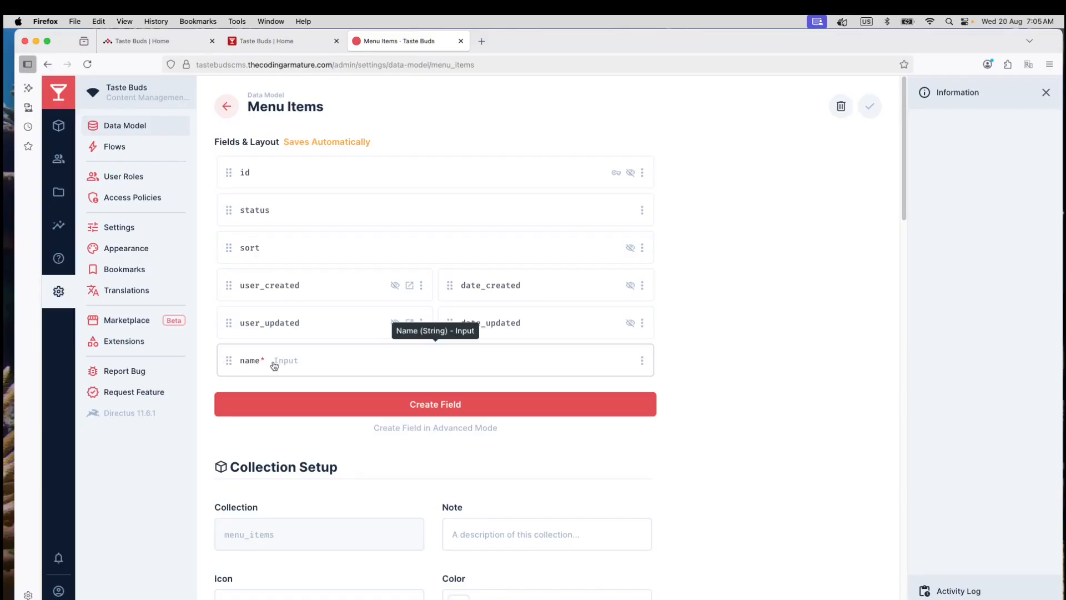
left_click(642, 362)
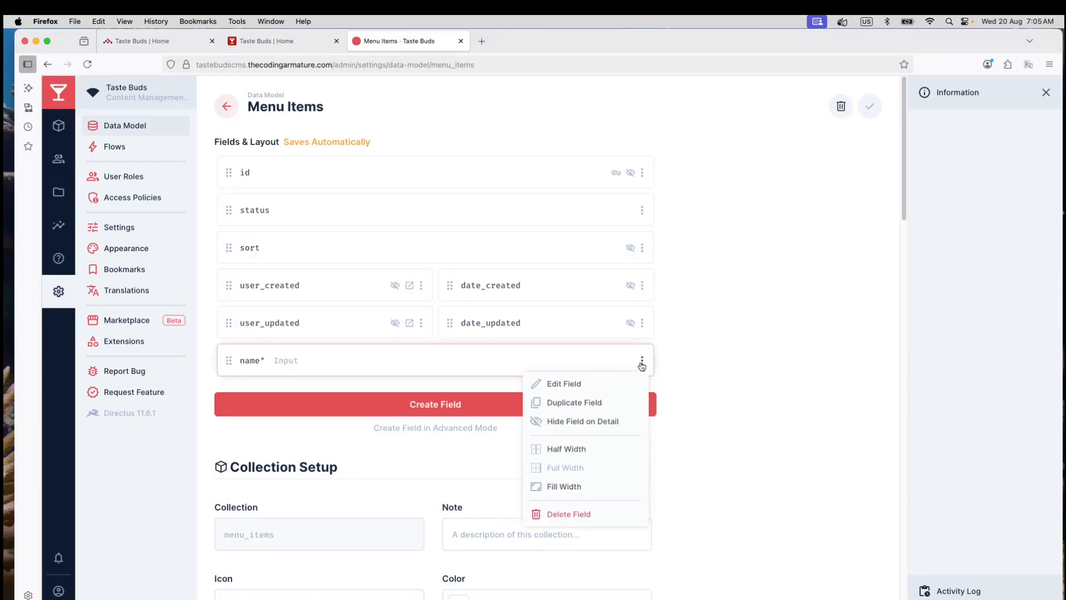
left_click(566, 453)
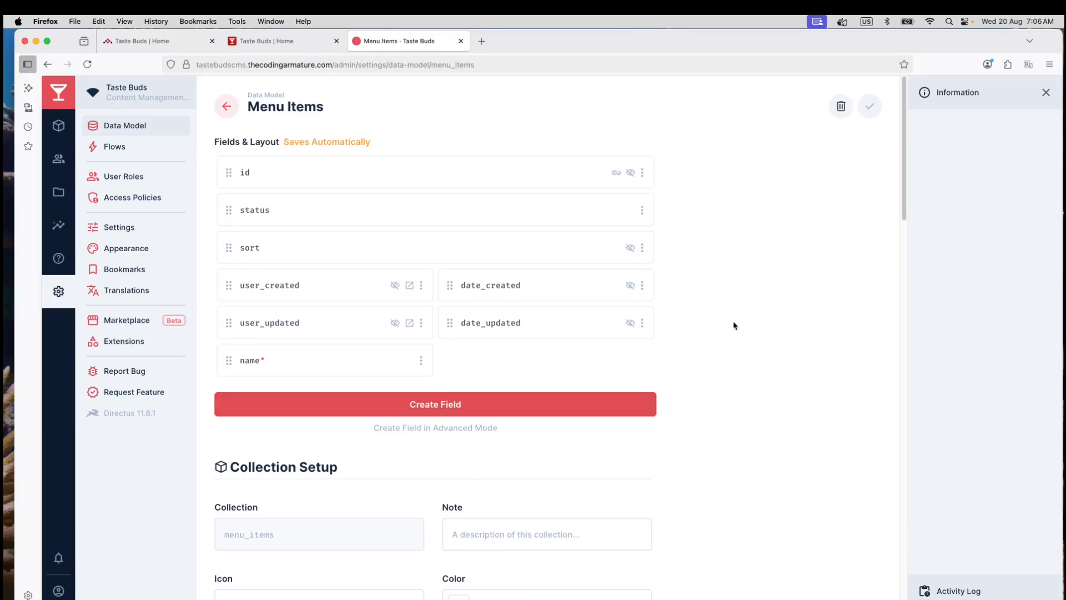
Start a new Input field with key price, type Decimal, required on creation and placeholder "Price"
left_click(465, 405)
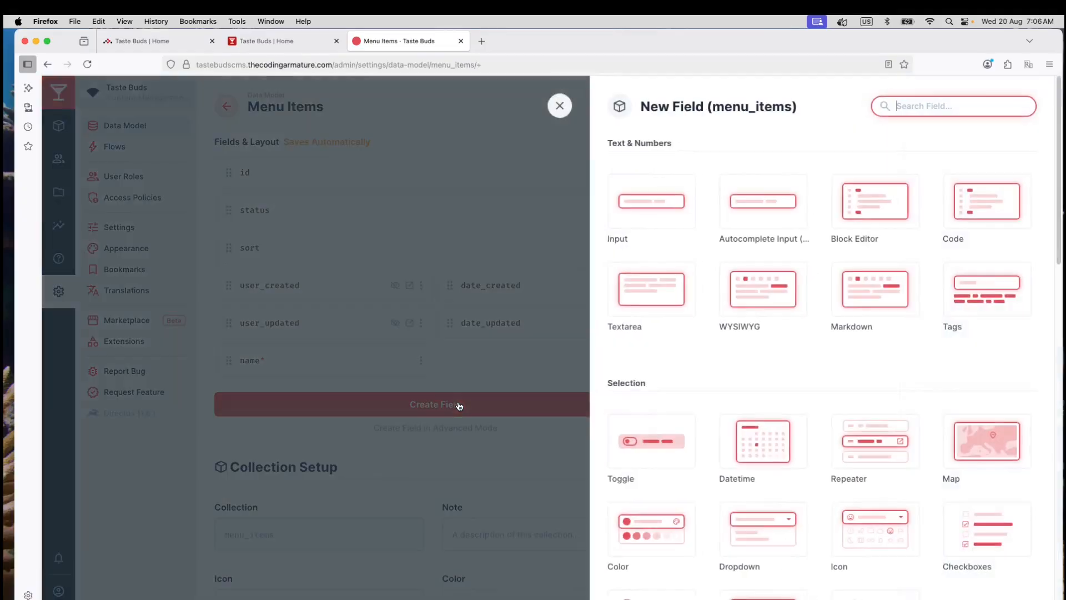
left_click(666, 212)
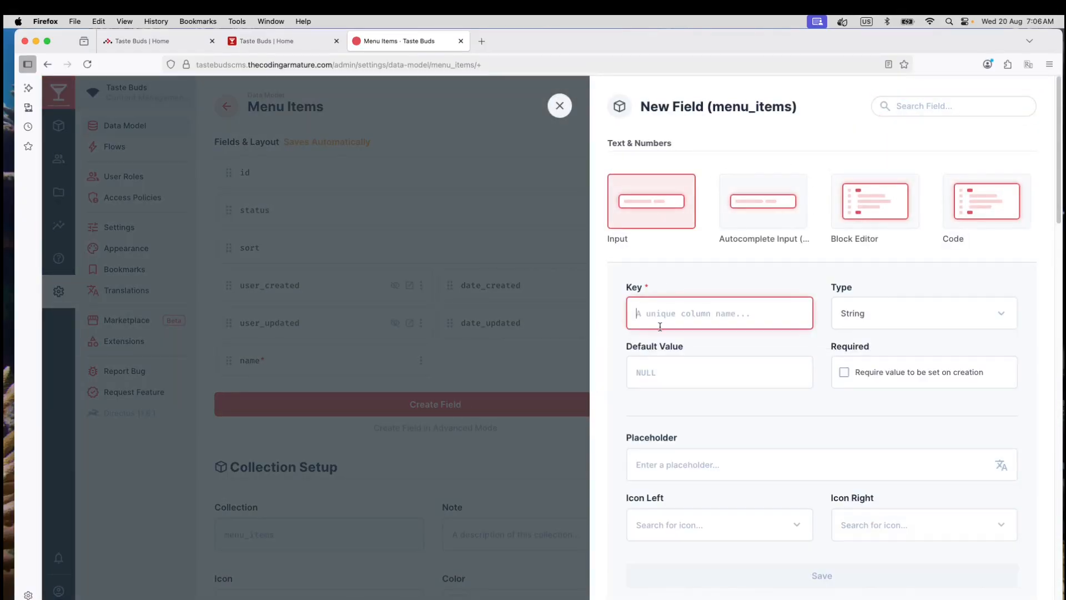
type("price")
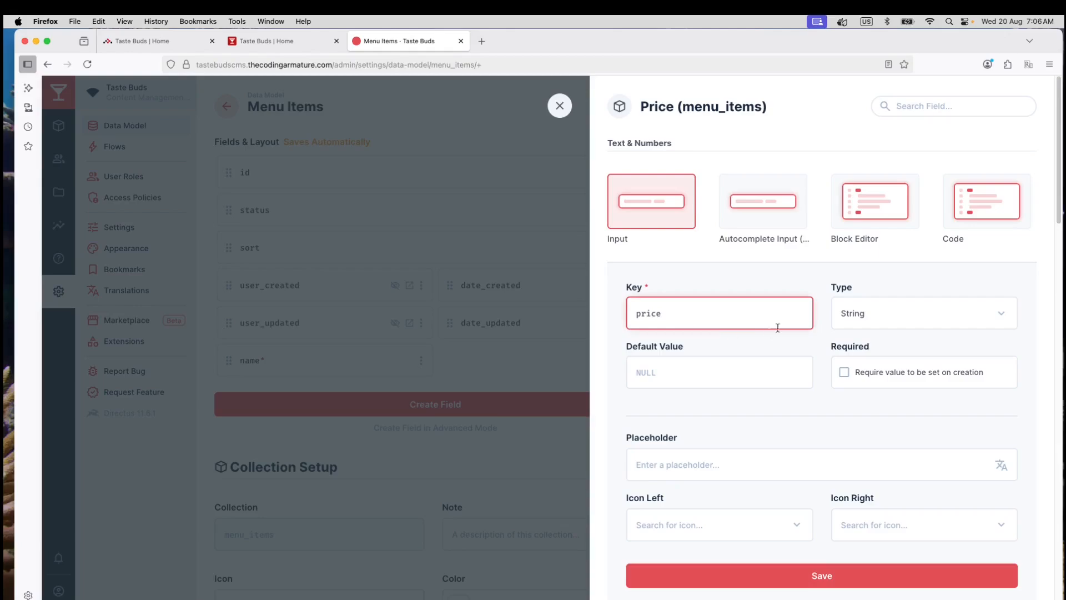
left_click(1001, 315)
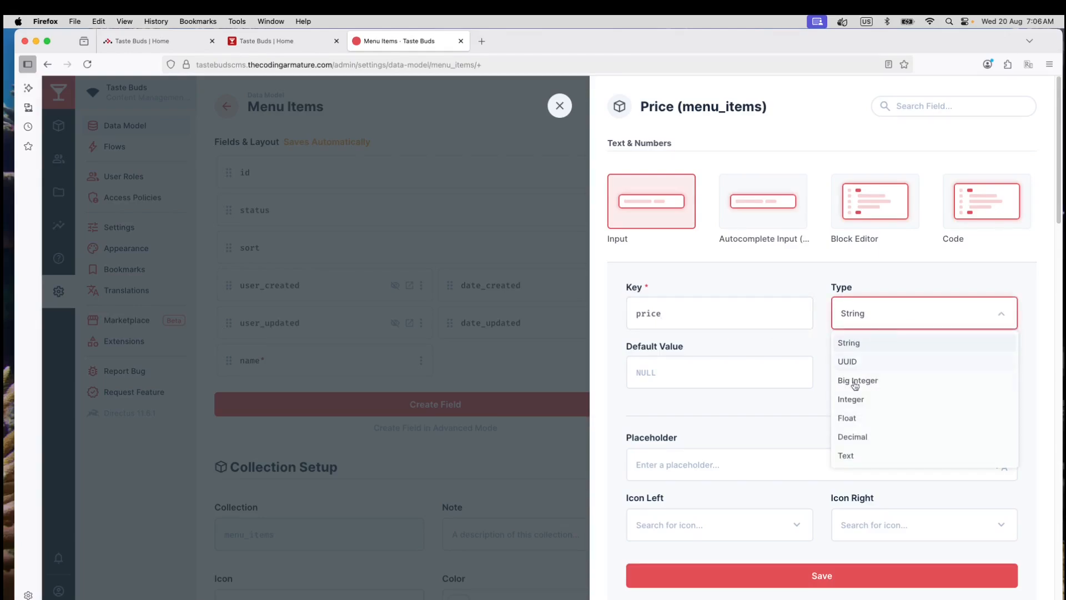
left_click(859, 440)
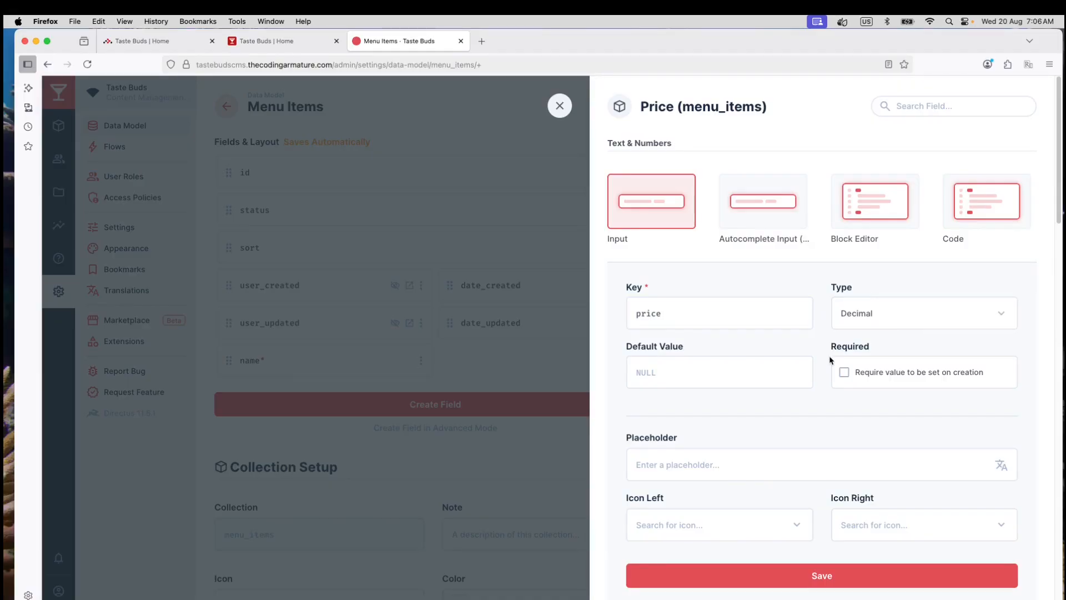
left_click(844, 372)
left_click(681, 466)
type("Price")
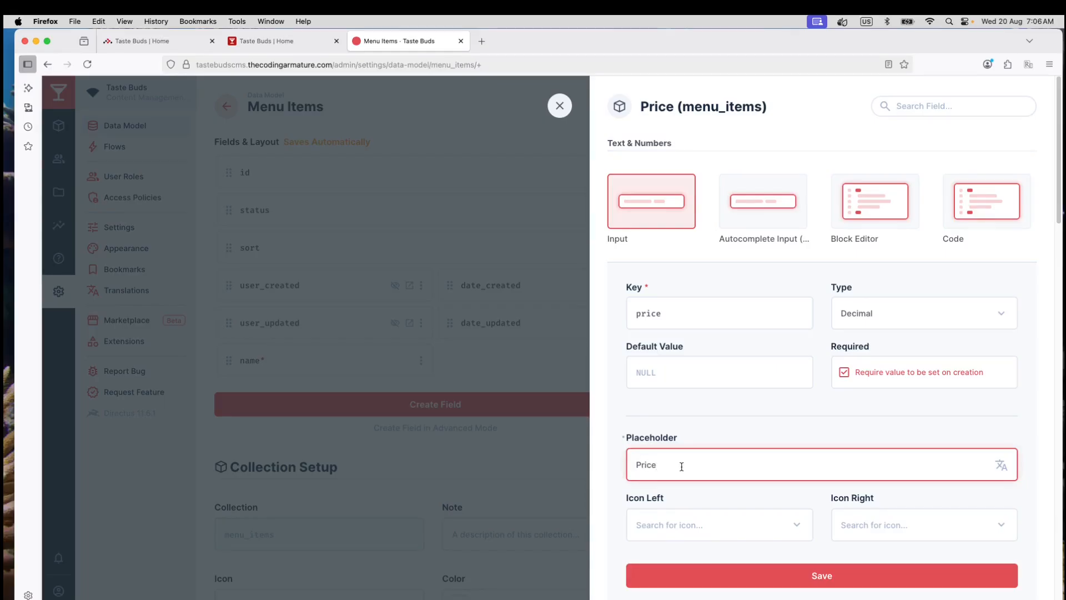
Continue the price field in advanced mode and set its precision to 6 and scale to 2
scroll(907, 389, "down", 3)
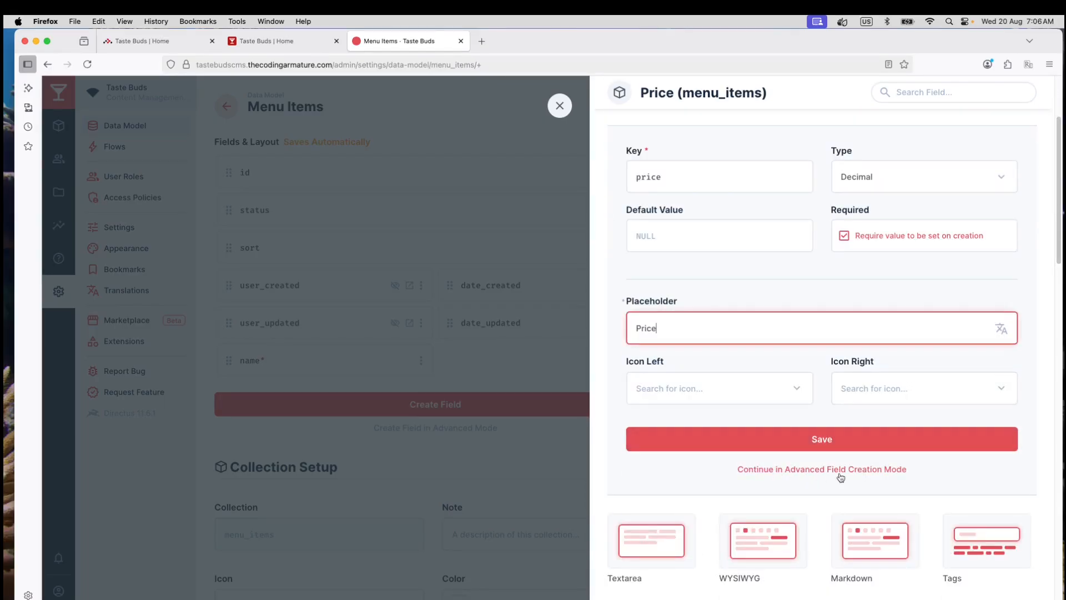
left_click(825, 470)
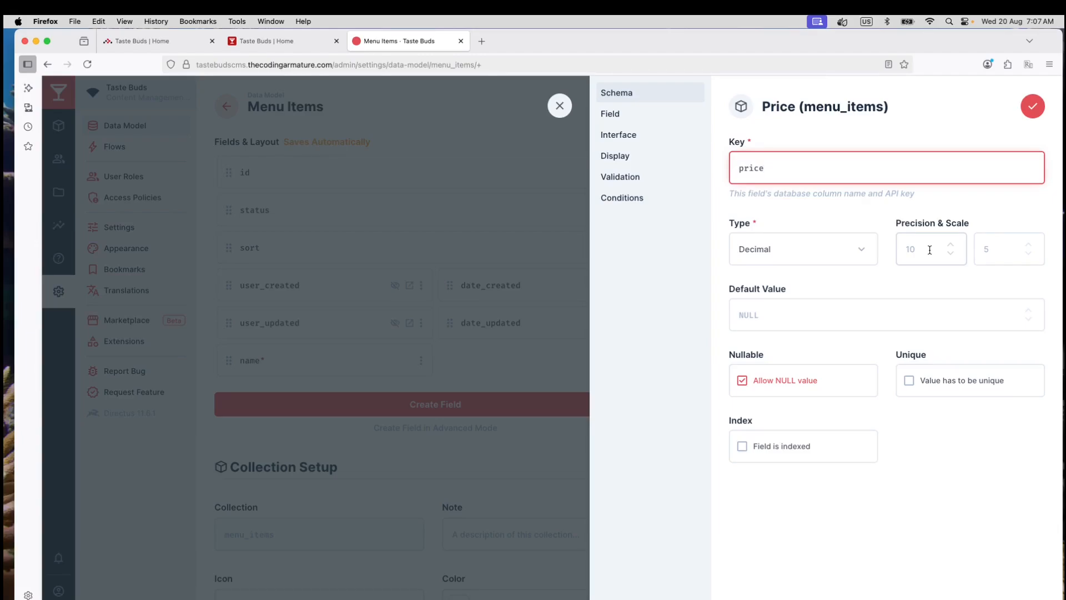
left_click(930, 250)
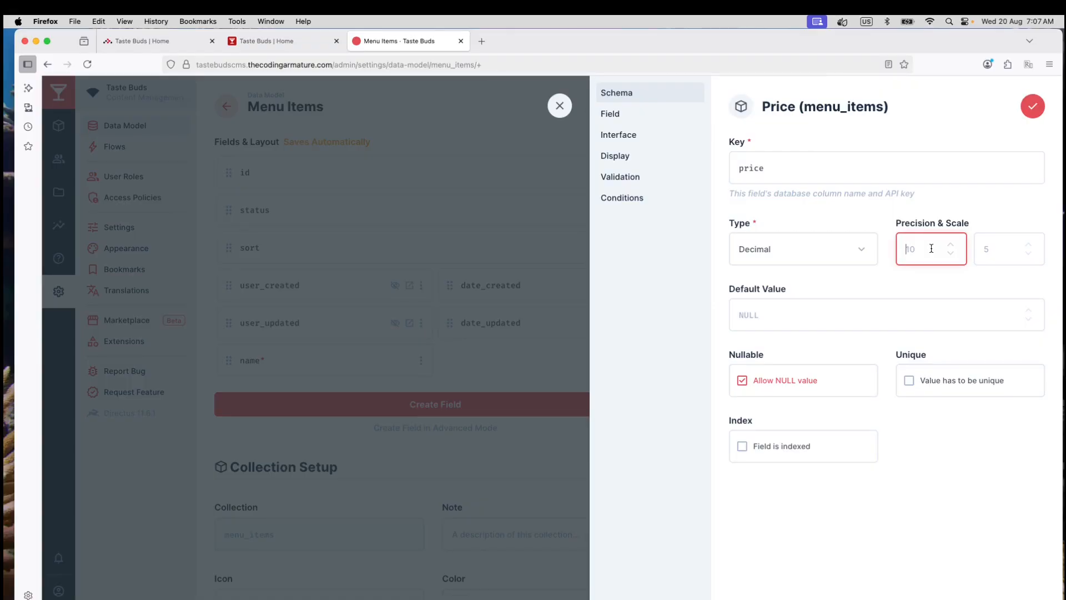
type("6")
left_click(992, 248)
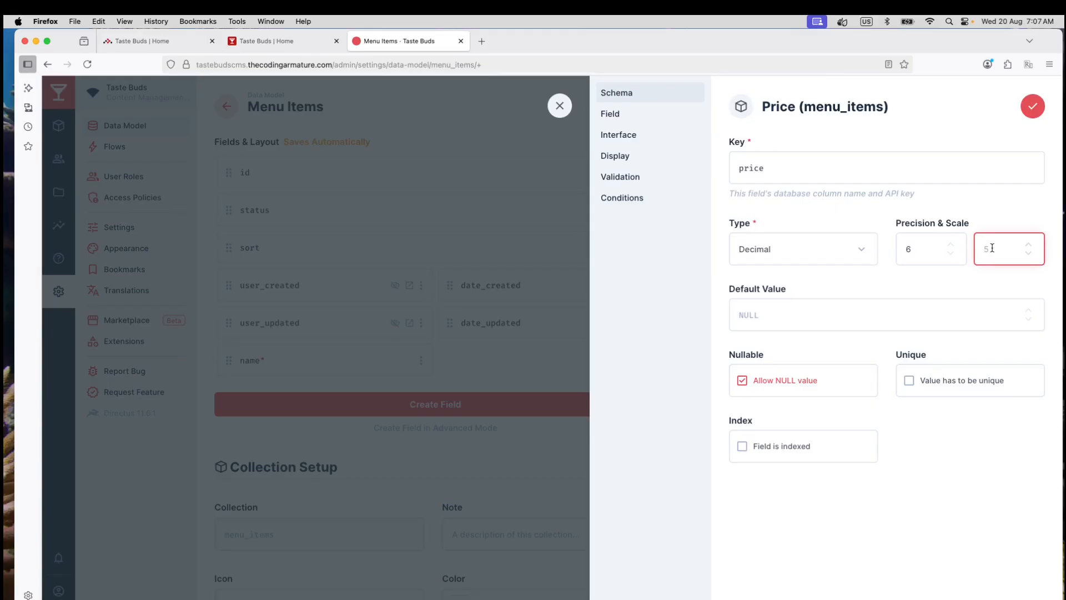
type("2")
Add the note "The price of the menu item" to the price field, save it and set it to half width
left_click(611, 122)
left_click(784, 307)
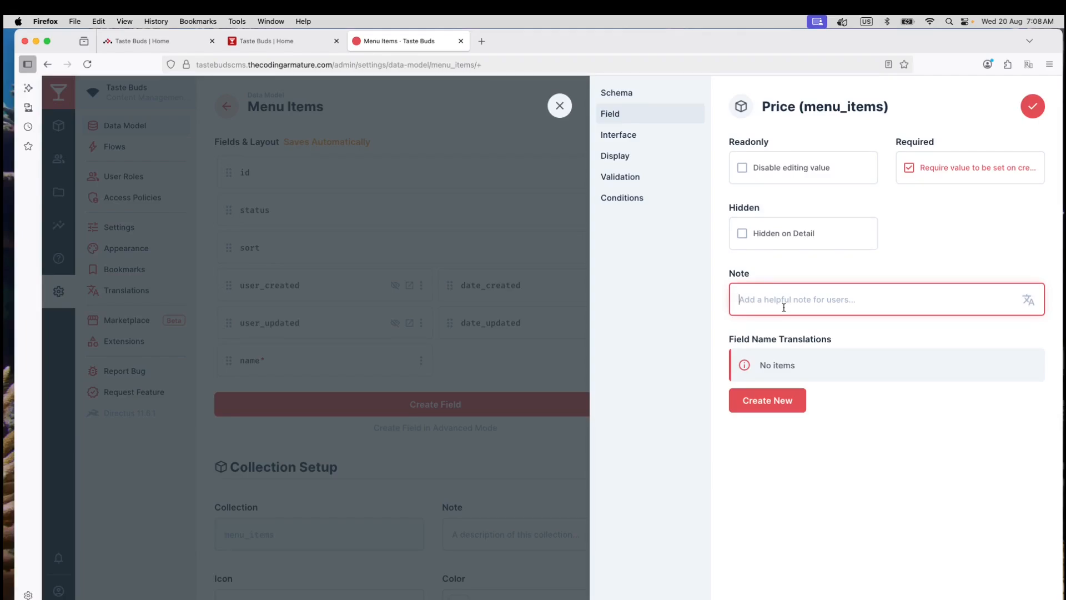
type("The Price of the meu item")
left_click(816, 300)
type("n")
left_click(760, 299)
key("BackSpace")
type("p")
left_click(1033, 107)
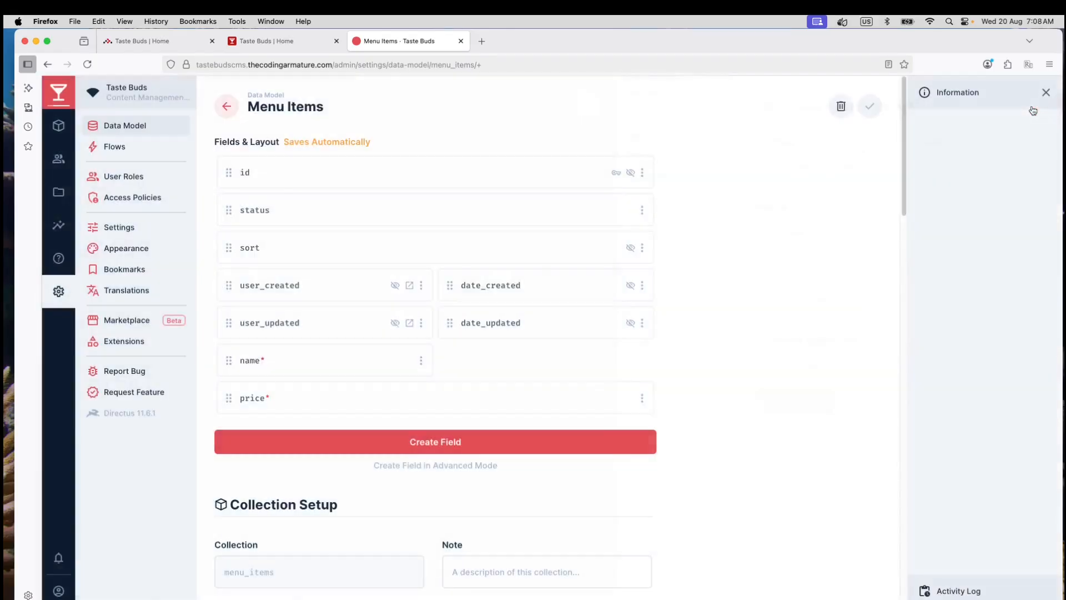
left_click(642, 399)
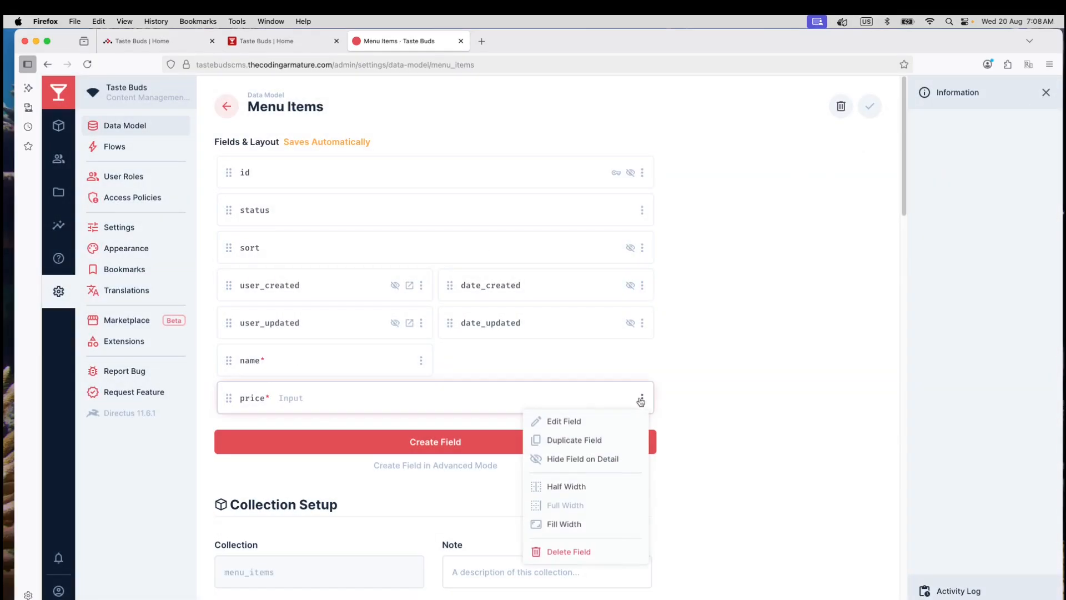
left_click(565, 487)
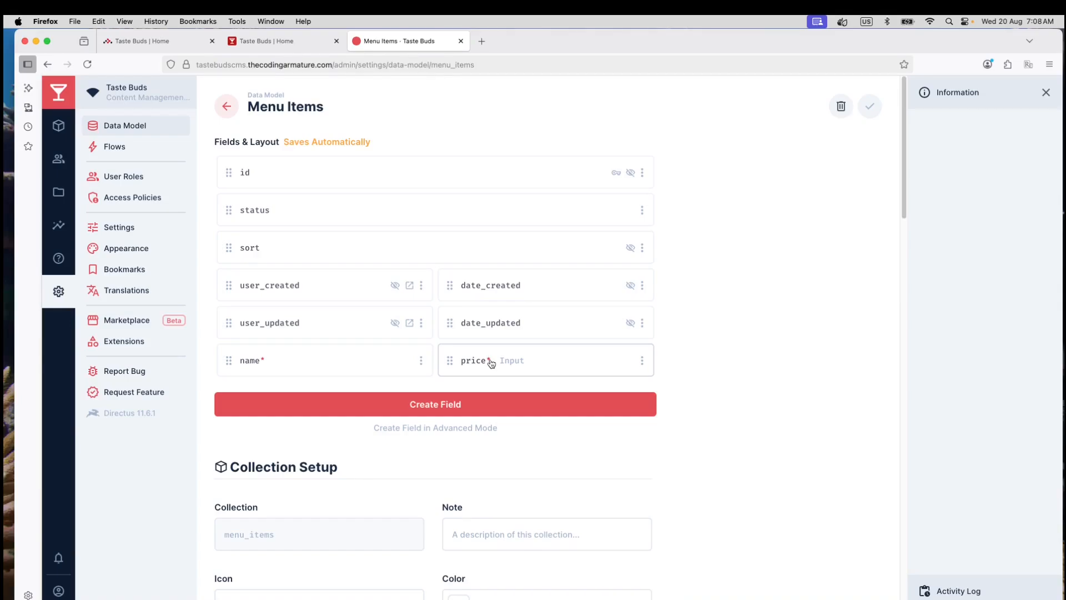
Start a new relational File field with key image and make its value required on creation
left_click(443, 410)
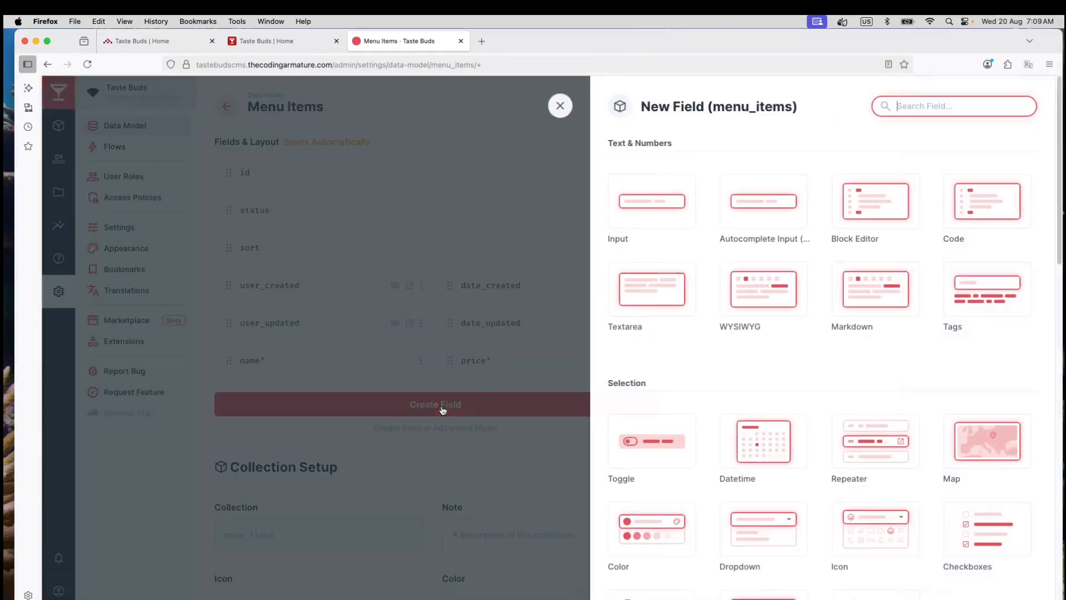
scroll(698, 162, "down", 7)
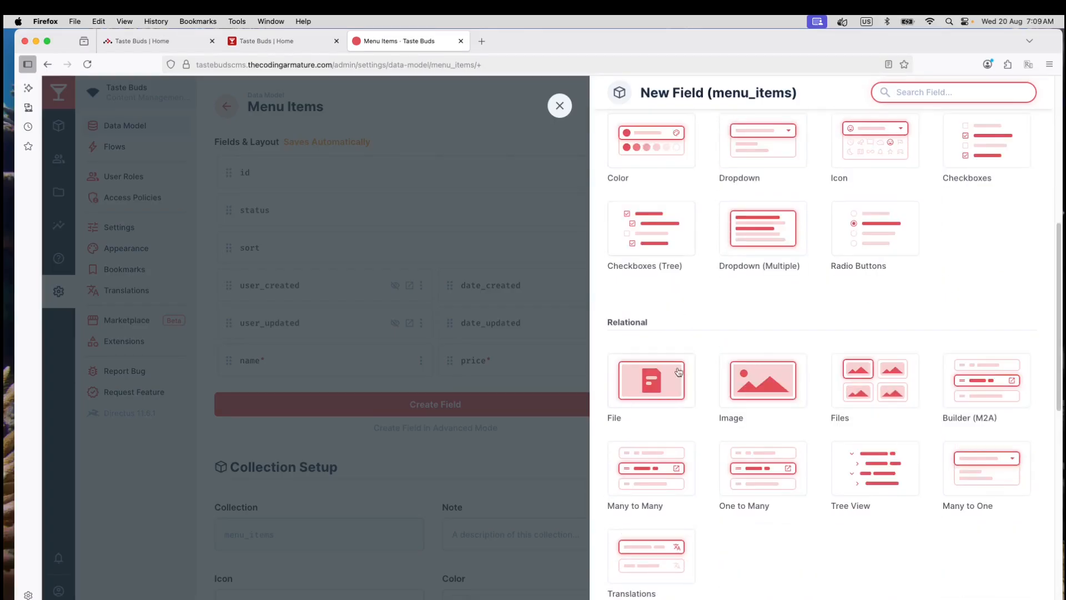
left_click(648, 383)
type("image")
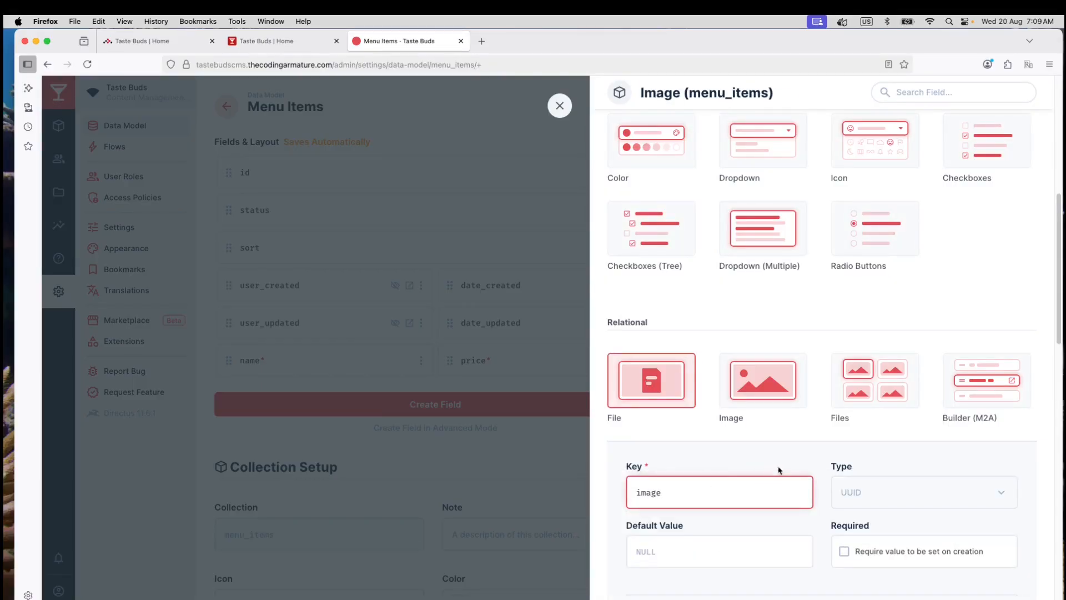
scroll(802, 454, "down", 3)
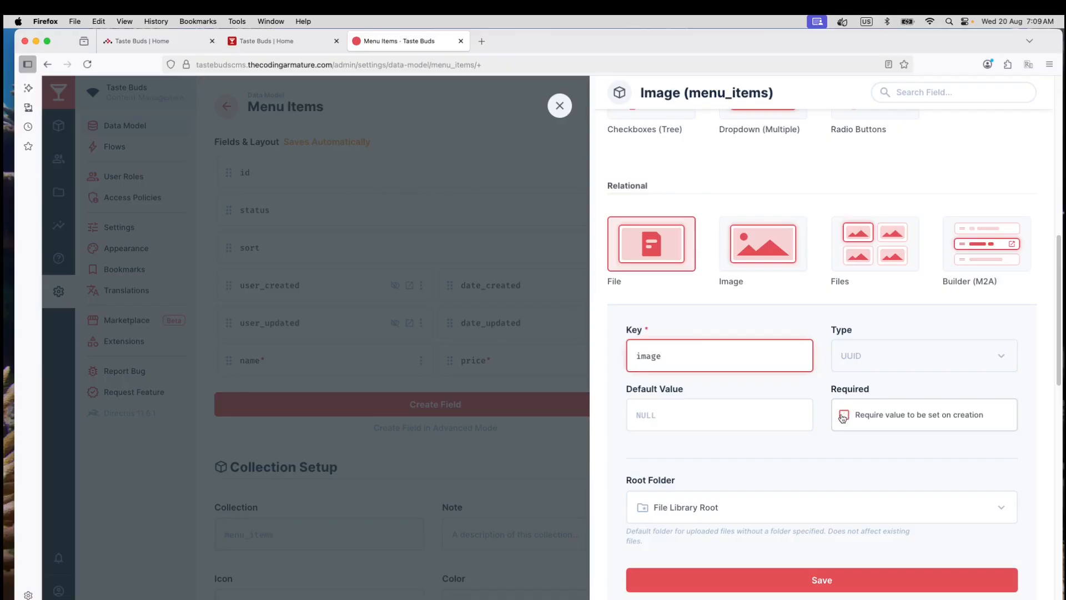
left_click(845, 416)
Continue the image field in advanced mode and add the note "A high-resolution image of the menu item."
scroll(819, 560, "down", 2)
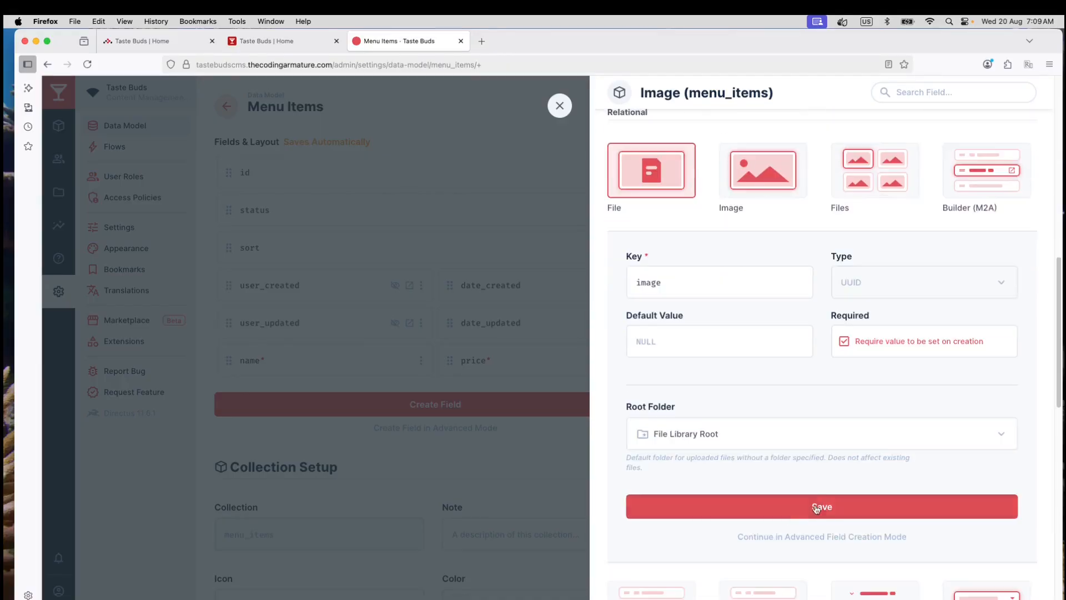
left_click(806, 540)
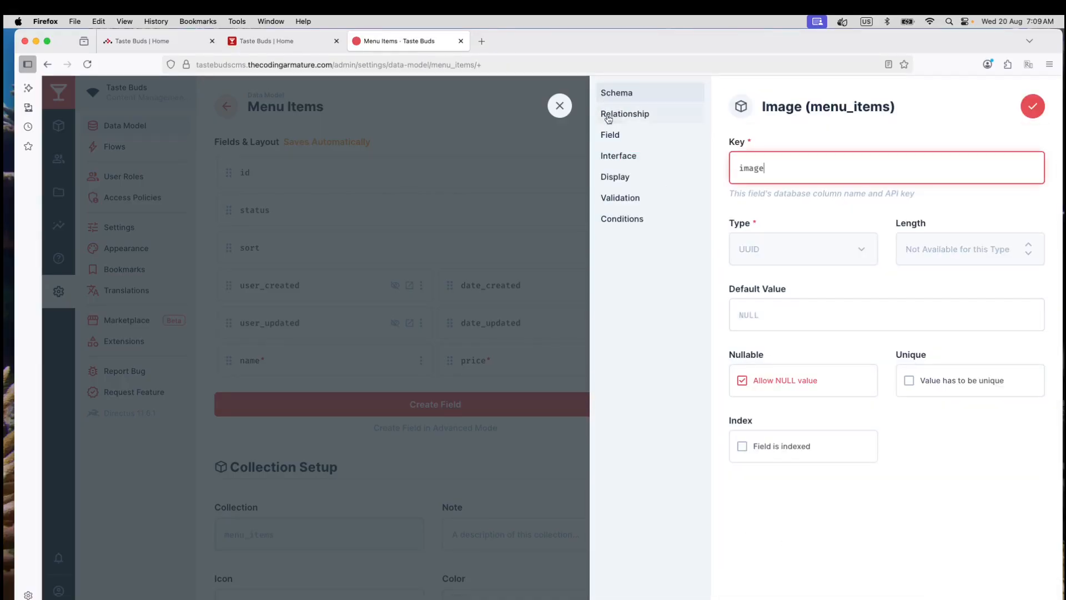
left_click(613, 135)
left_click(761, 300)
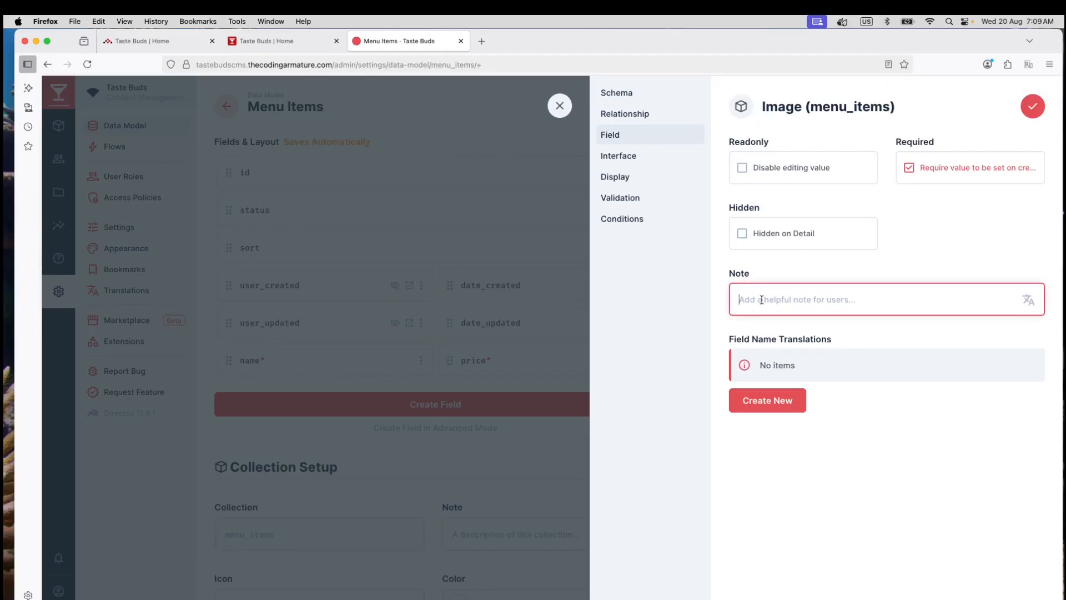
type("An")
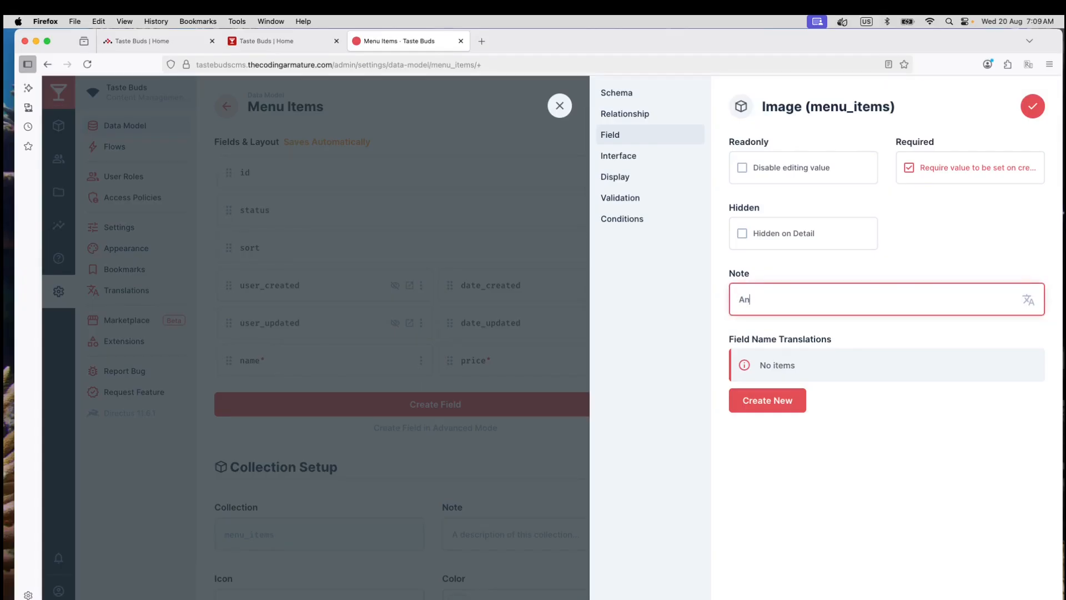
type(" image of the menu item")
left_click(749, 300)
type("high")
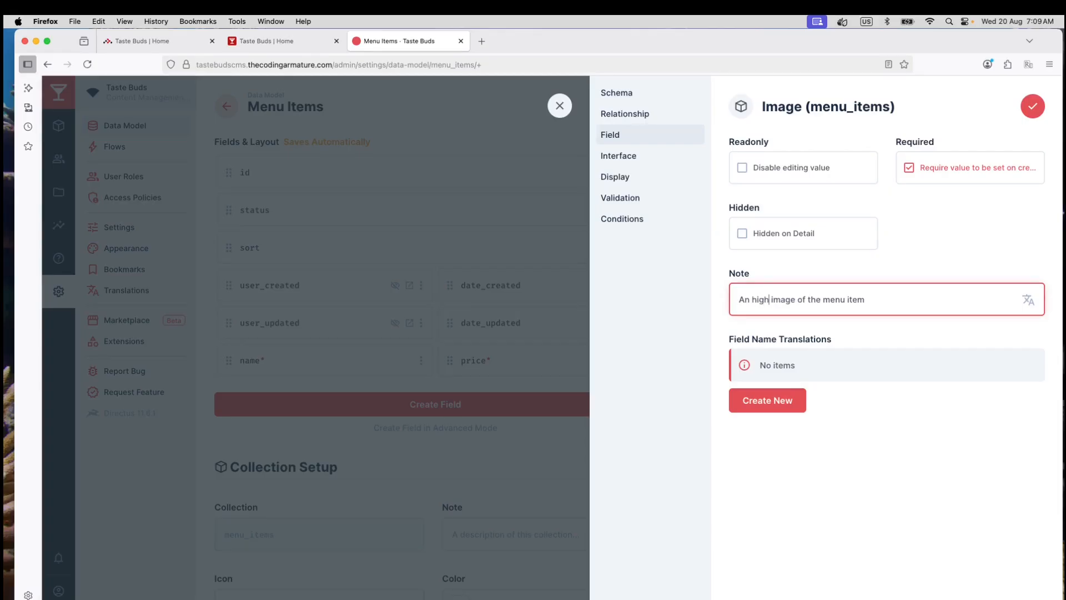
type("-resolut")
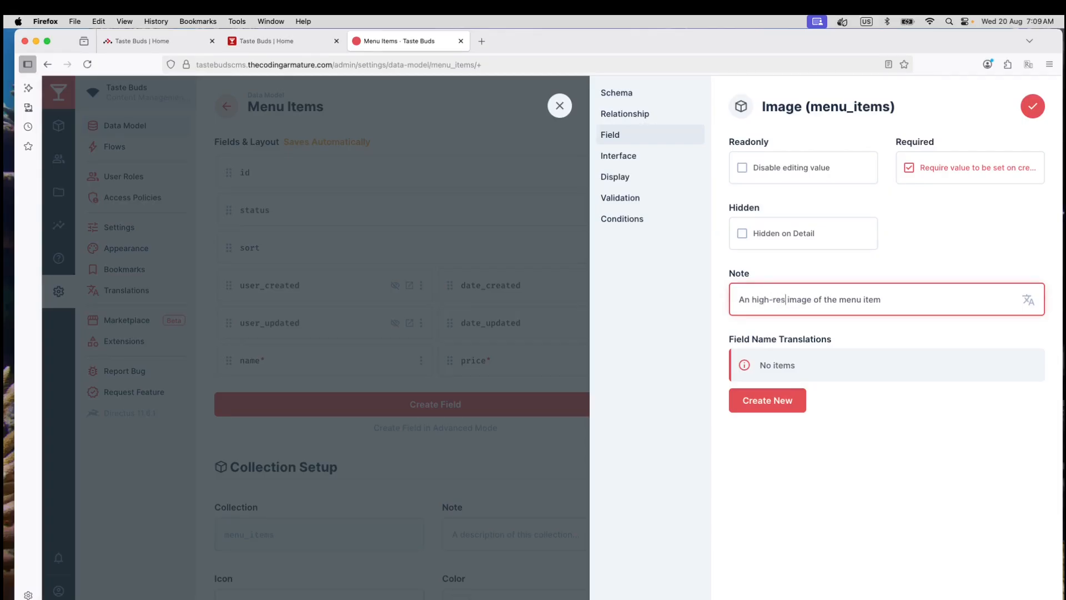
type("ionn")
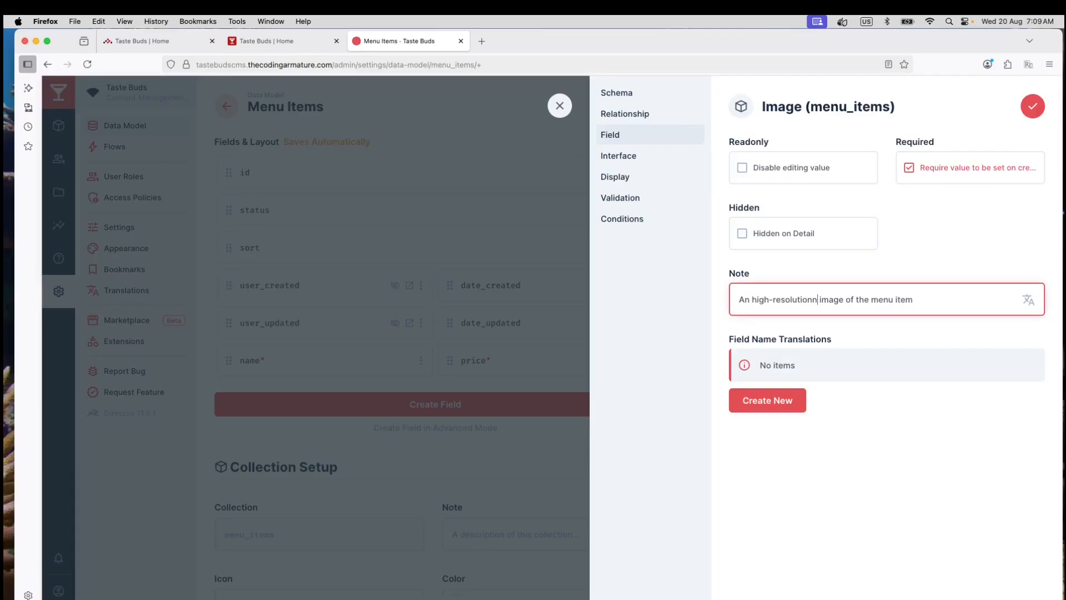
key("BackSpace")
left_click(910, 304)
type(".")
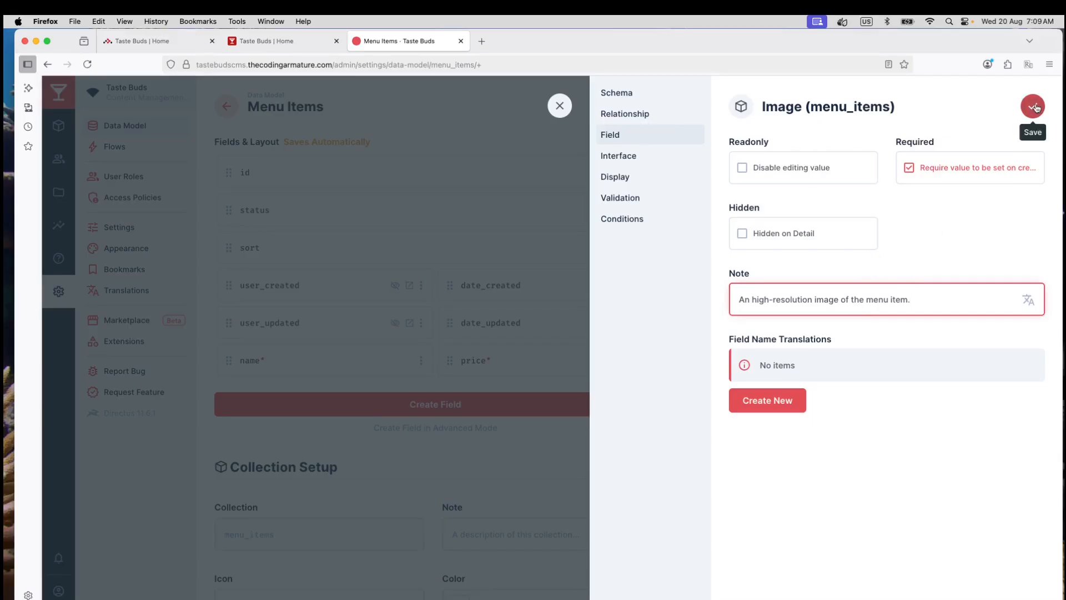
left_click(748, 300)
key("BackSpace")
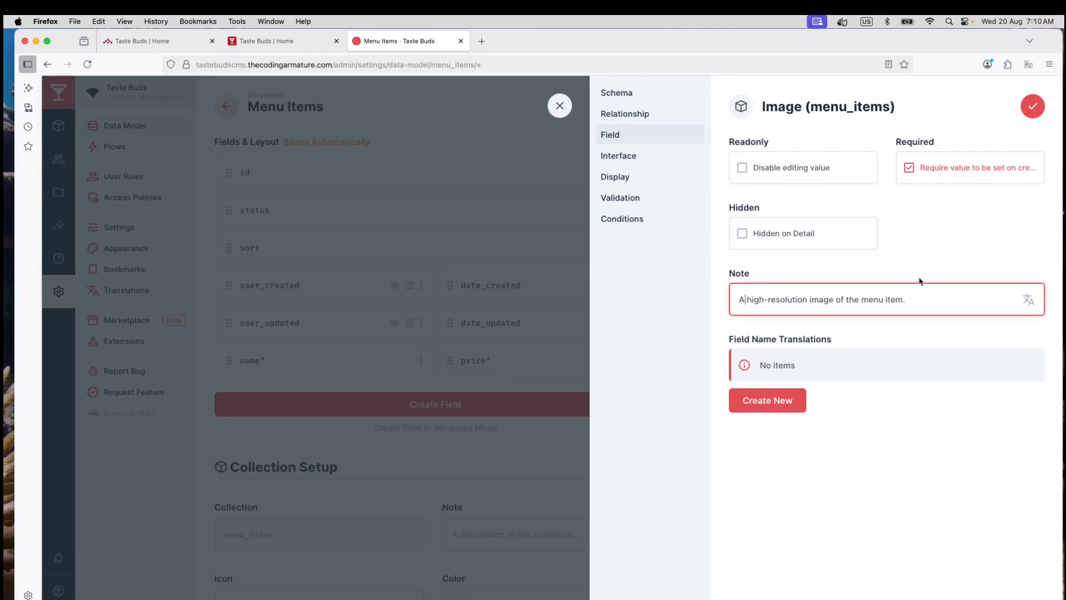
Save the image field and set it to half width in the collection layout
left_click(1033, 107)
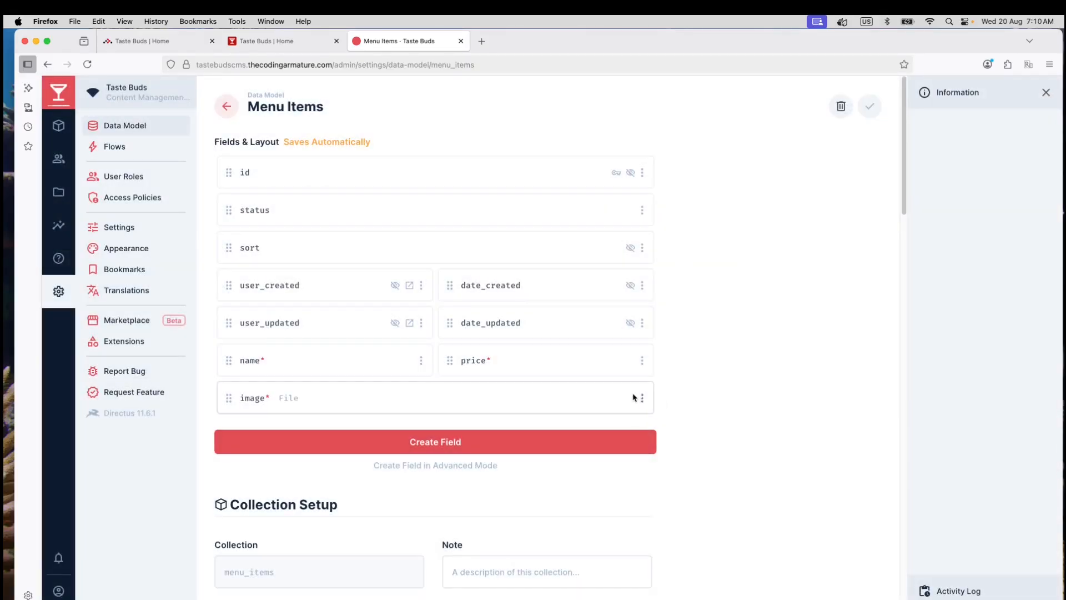
left_click(642, 398)
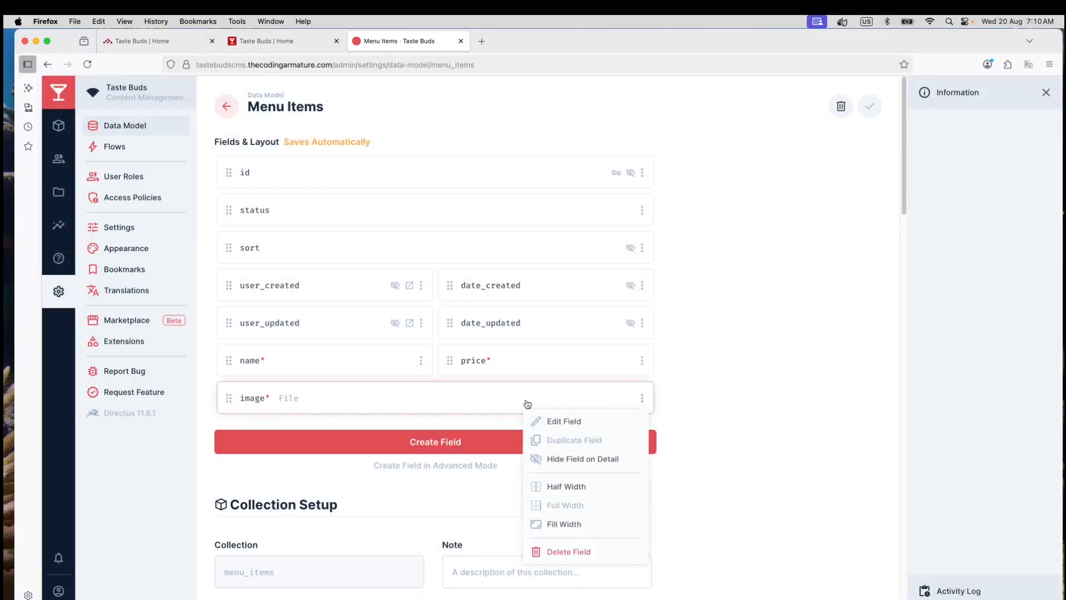
left_click(563, 487)
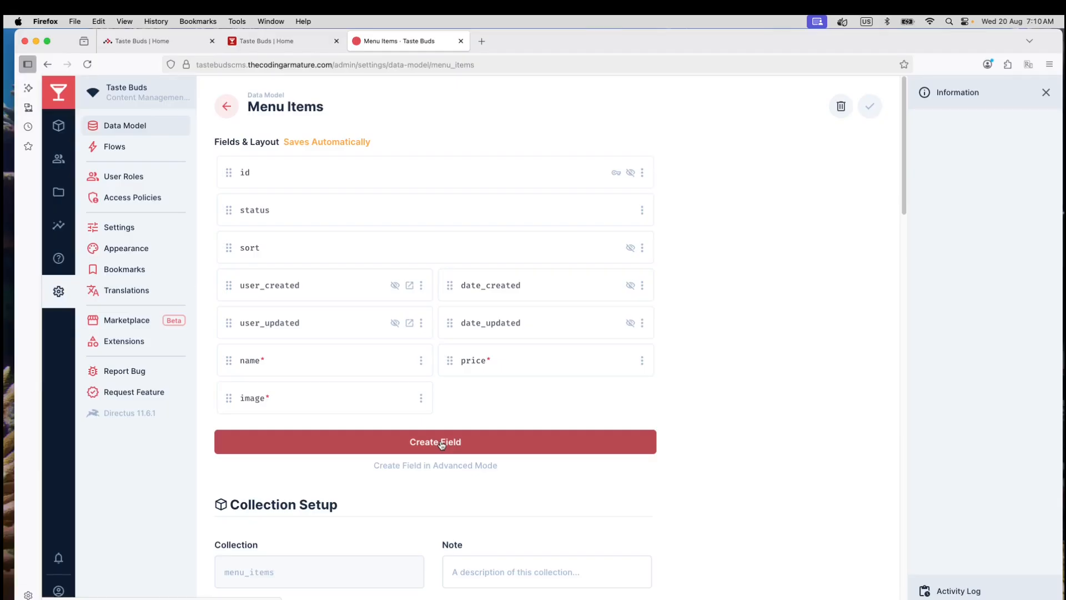
Start a new Textarea field with key brief_description, required on creation, and placeholder "Brief Description"
left_click(441, 443)
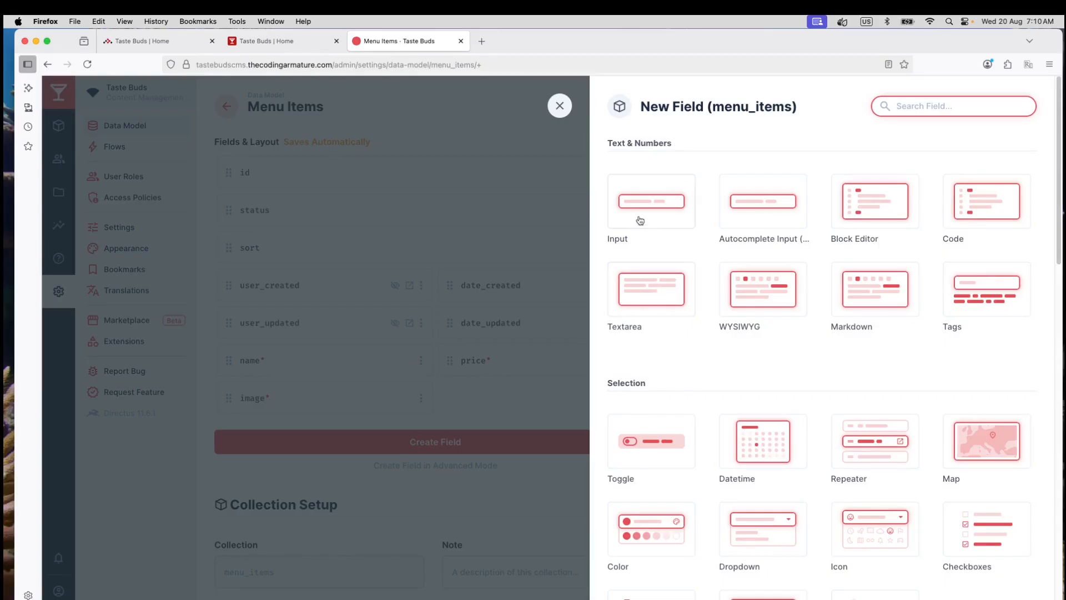
left_click(652, 295)
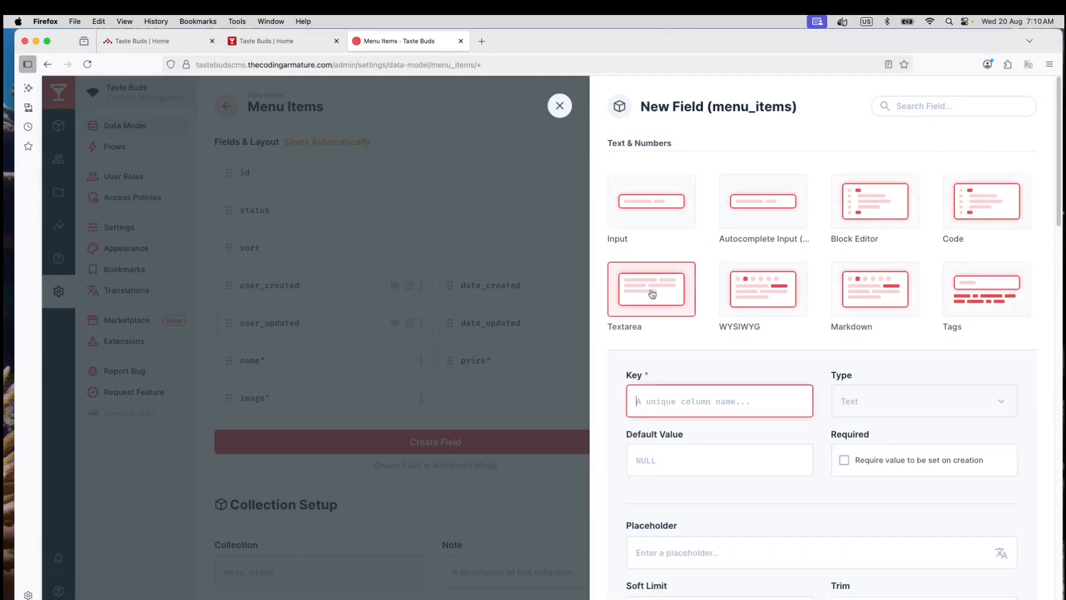
type("b")
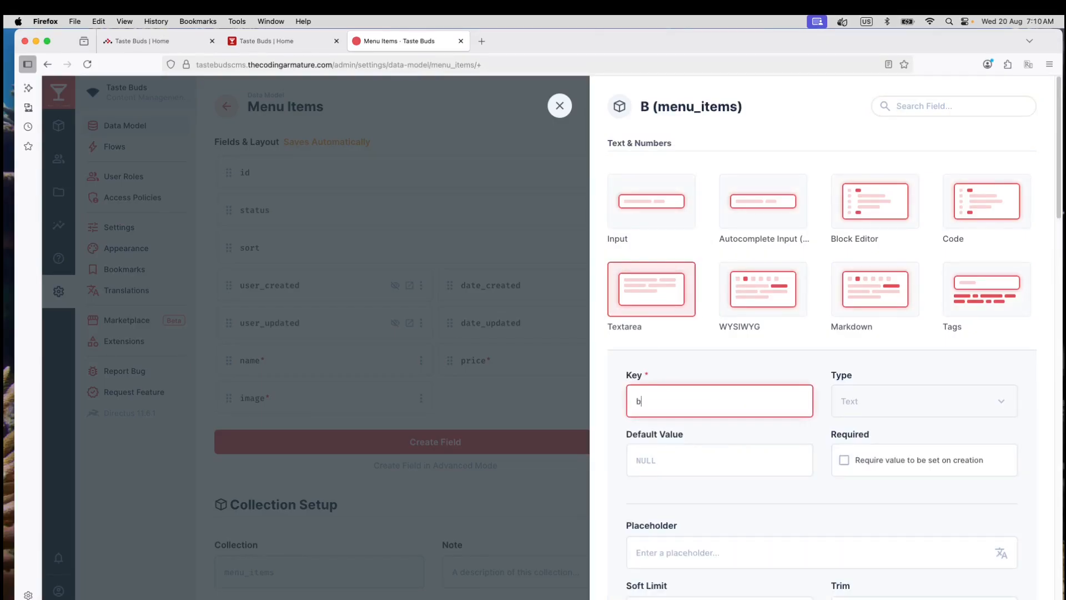
type("rief_")
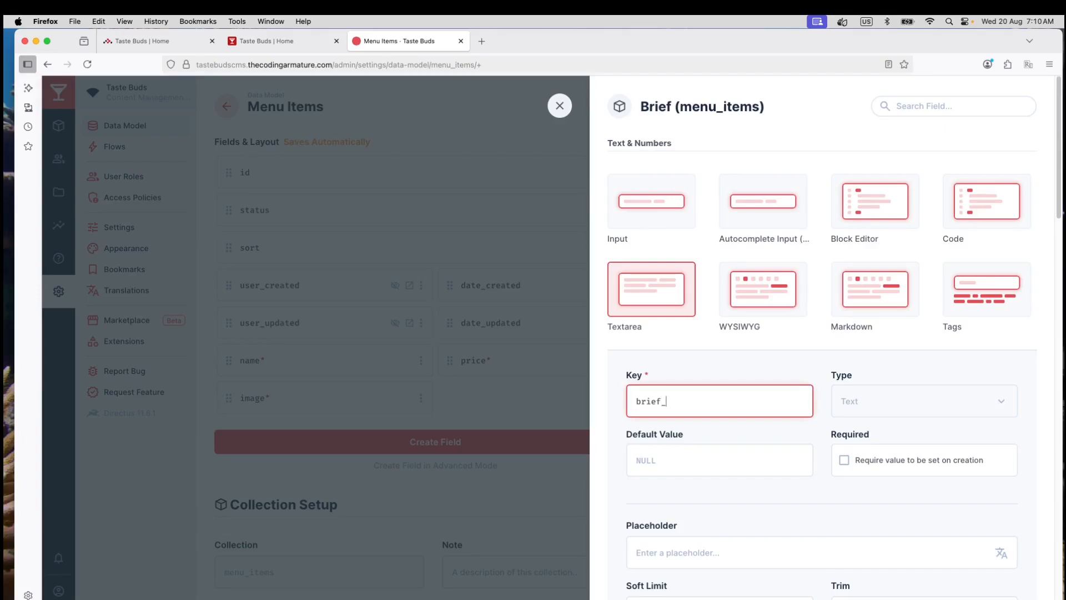
type("description")
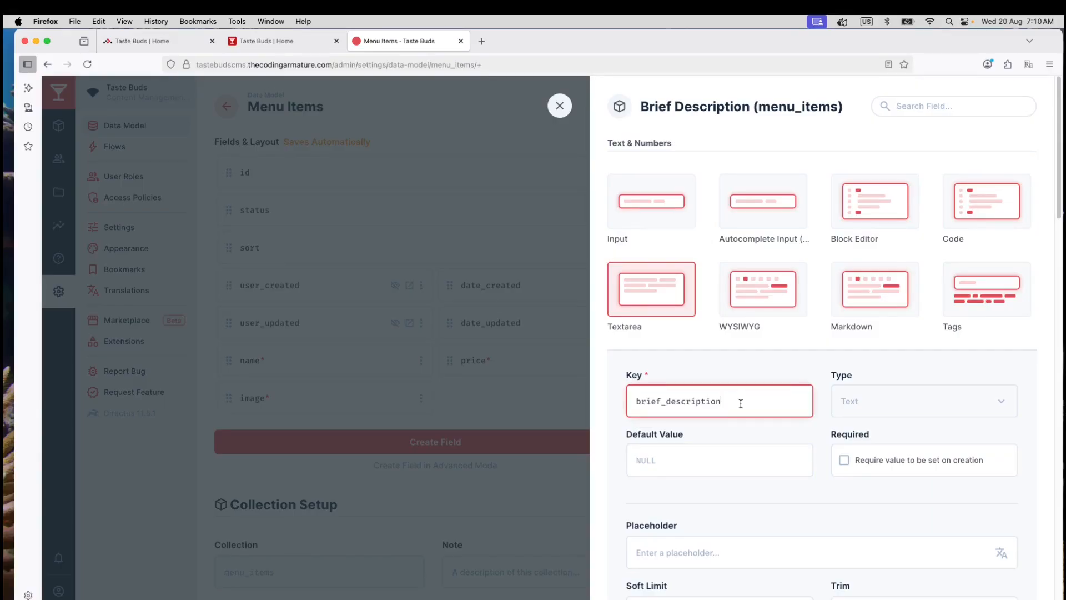
left_click(845, 464)
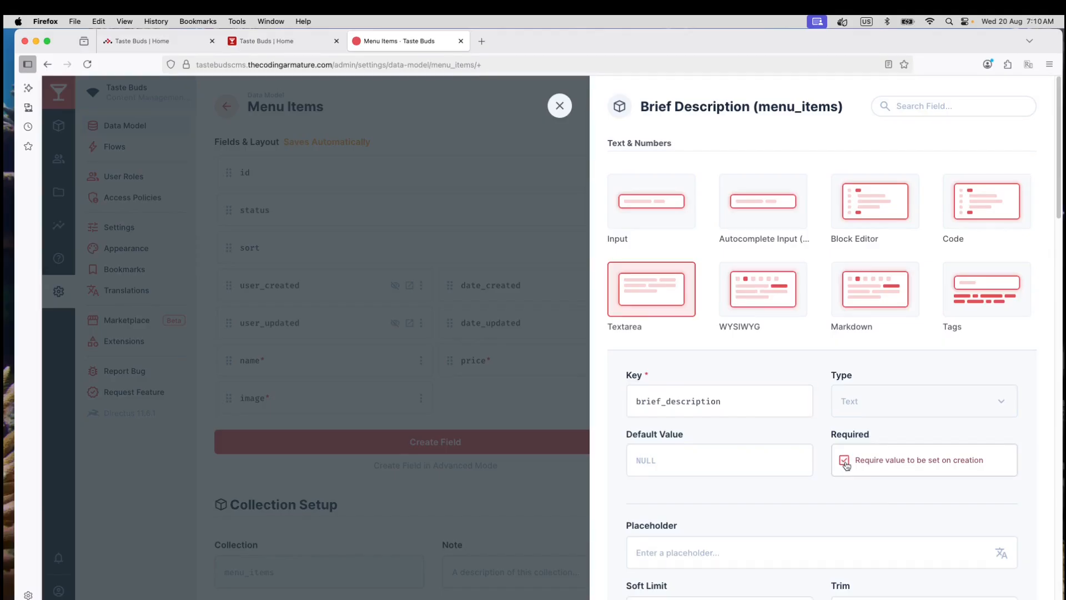
scroll(724, 485, "down", 2)
left_click(714, 493)
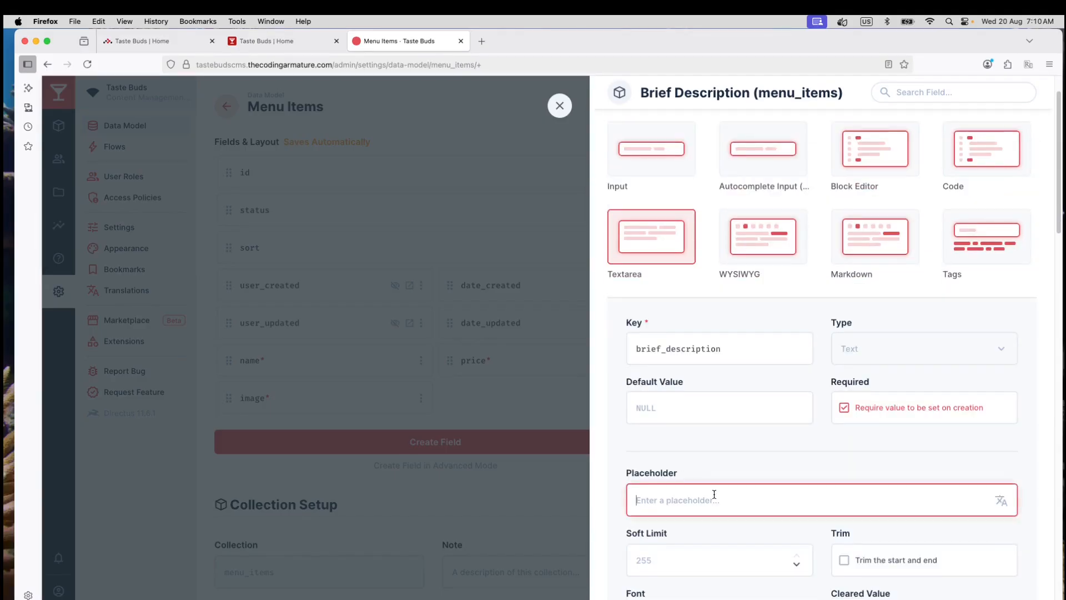
type("Brief Description")
Continue the brief_description field in advanced mode, add the note "A brief description of the menu item." and save the field
scroll(752, 478, "down", 3)
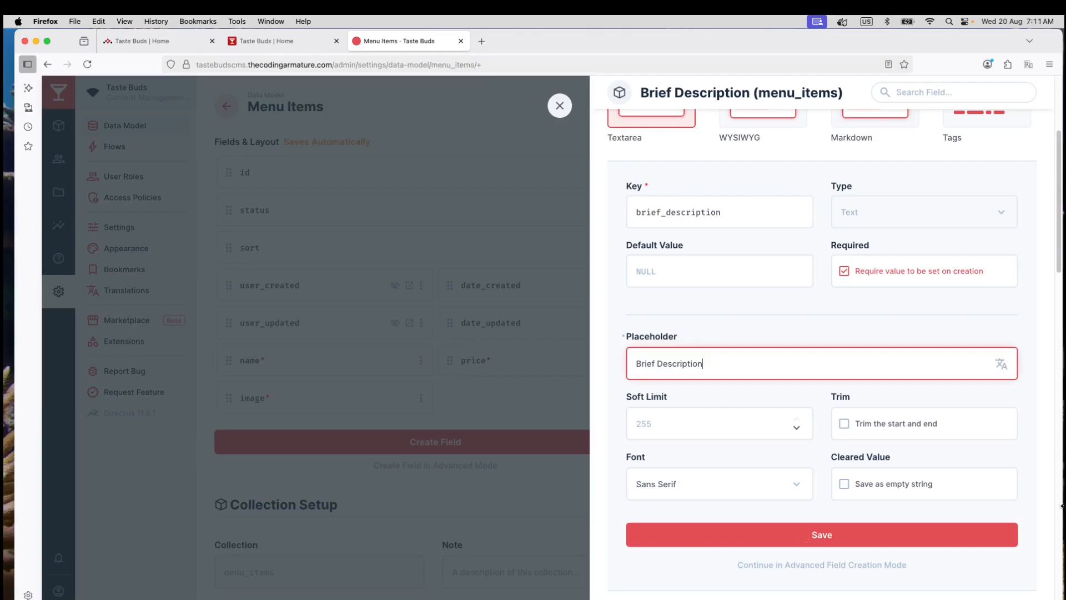
scroll(1033, 320, "down", 2)
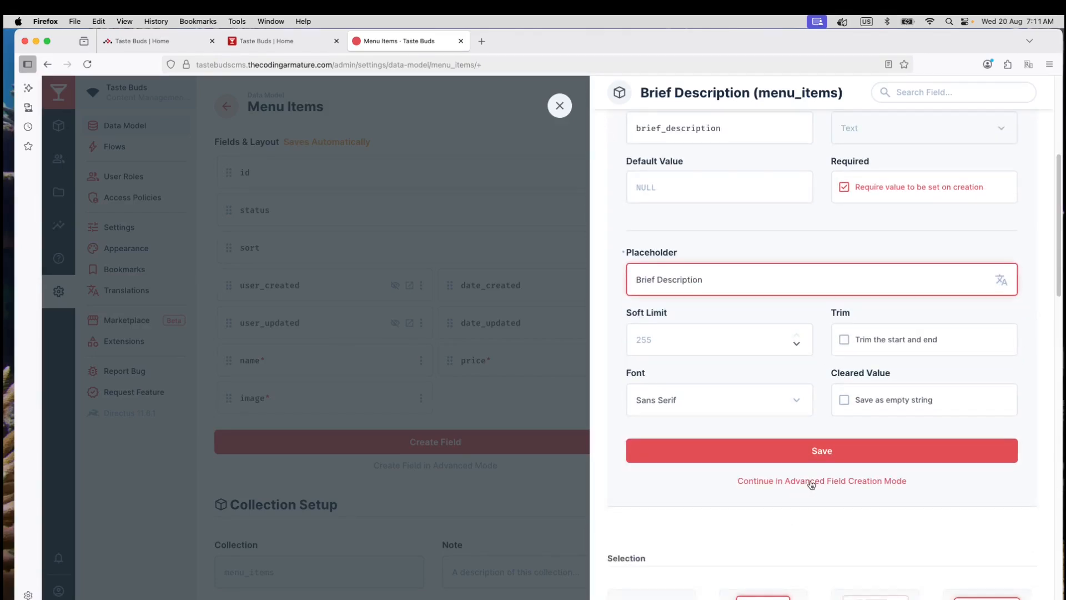
left_click(812, 482)
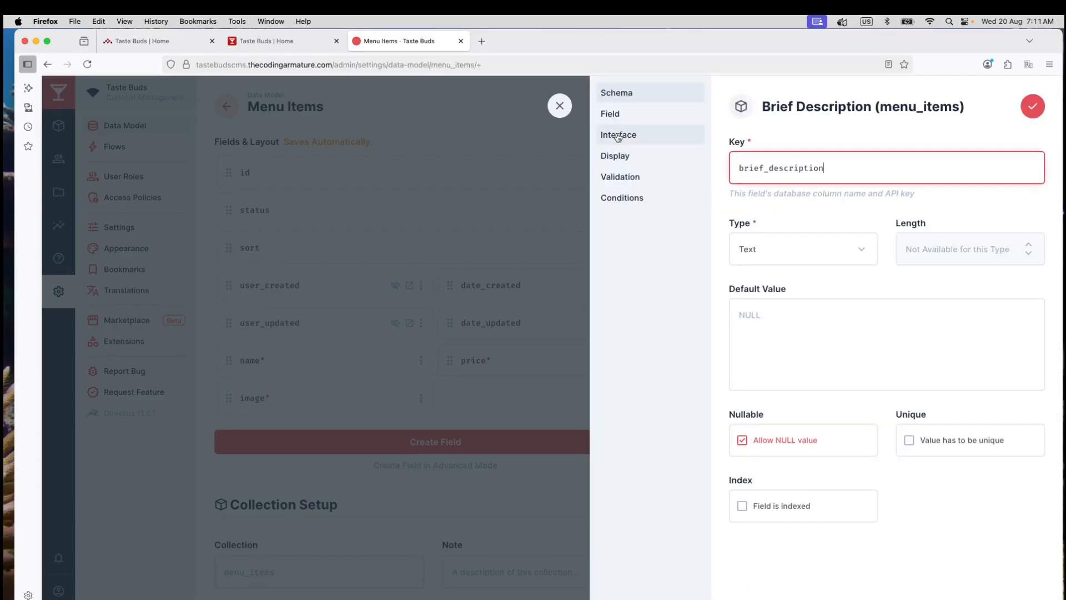
left_click(614, 115)
left_click(767, 303)
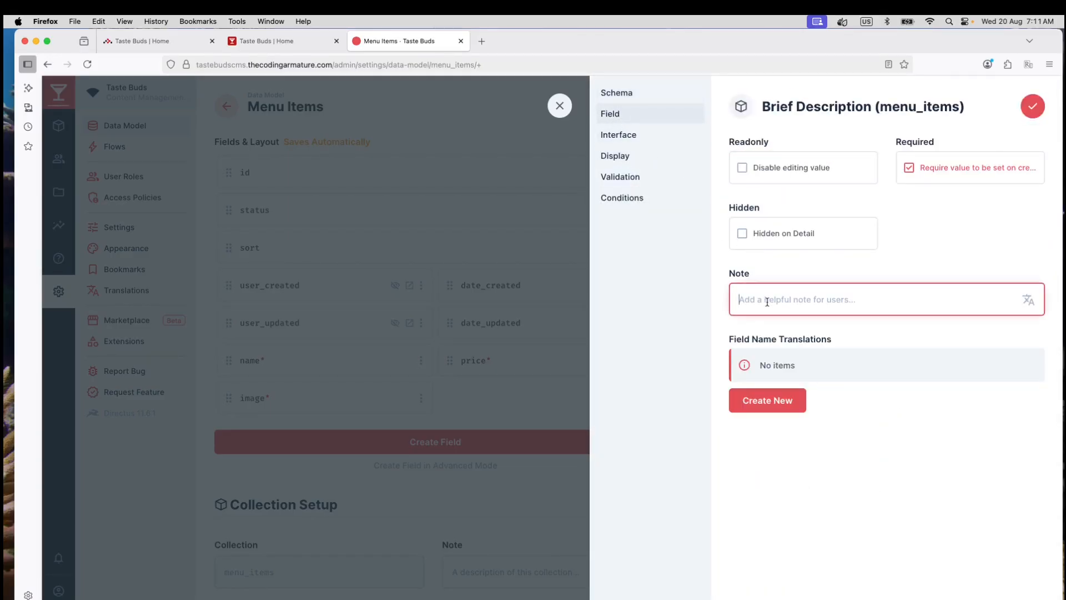
type("A brrief de")
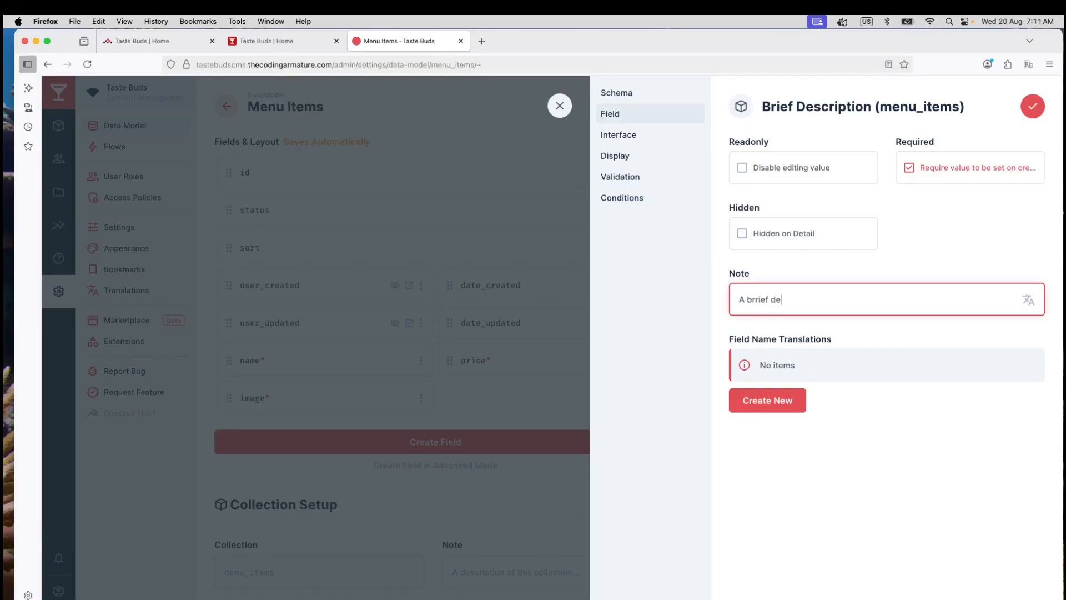
type("scriptionn of the menu item")
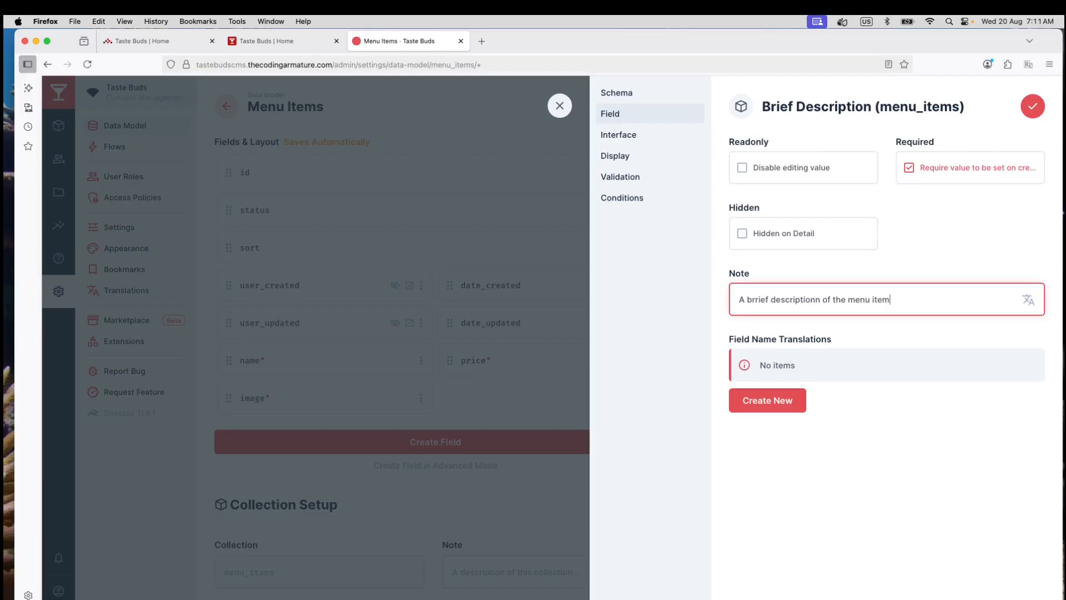
type(".")
left_click(815, 299)
key("BackSpace")
left_click(756, 299)
key("BackSpace")
key("BackSpace")
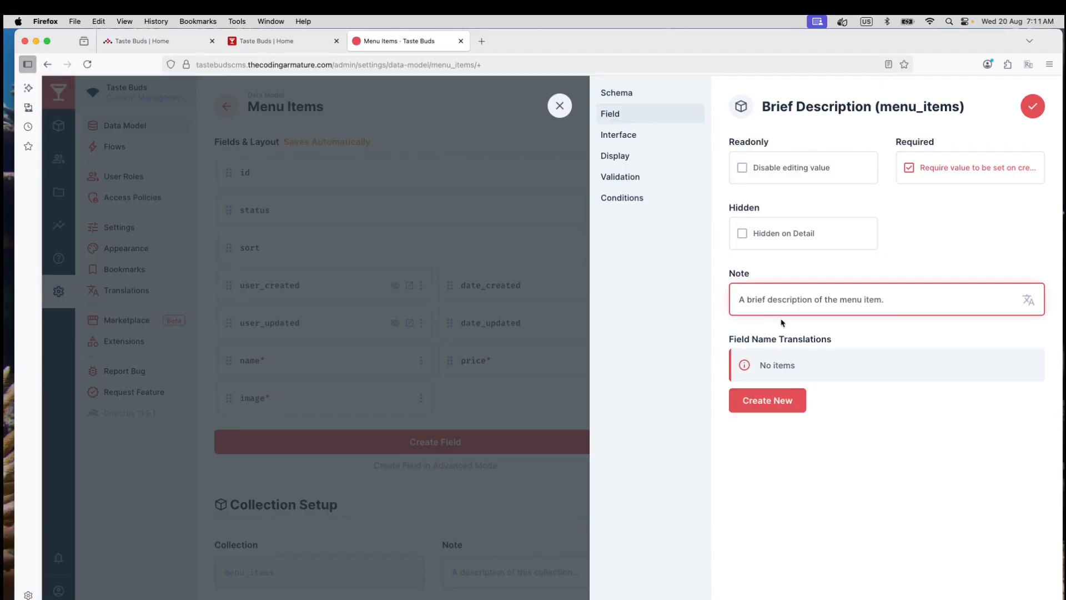
left_click(1034, 108)
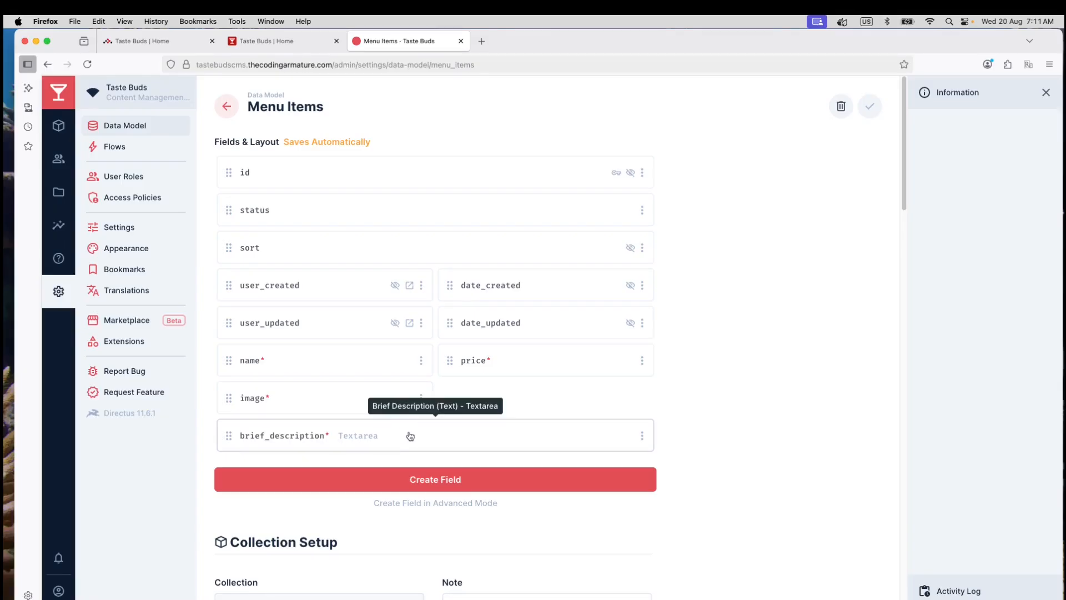
Start a new WYSIWYG field with key detailed_description, require its value on creation and continue in advanced mode
left_click(442, 483)
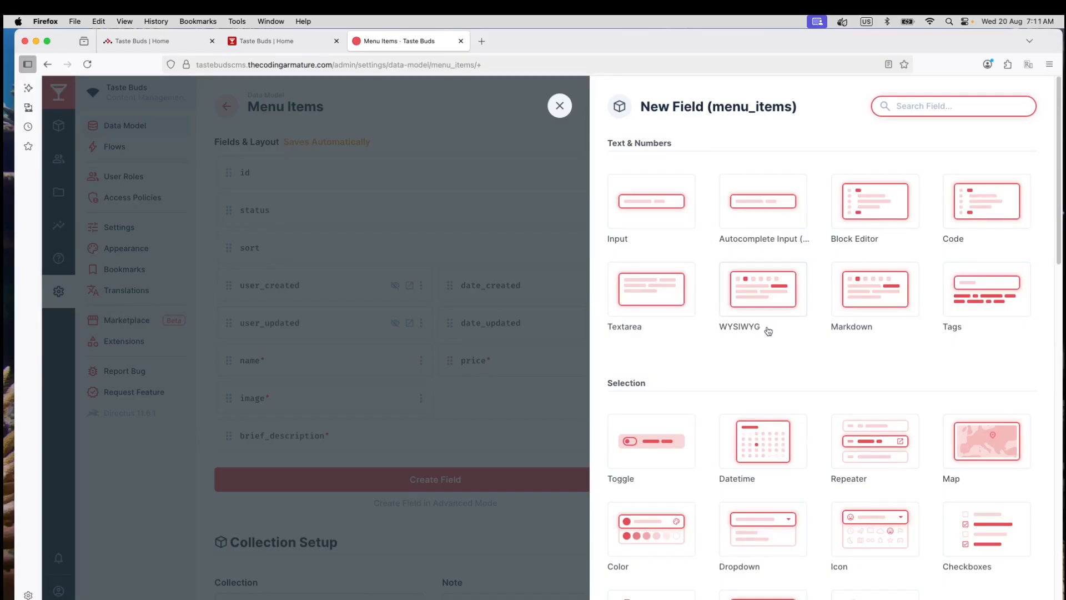
left_click(755, 288)
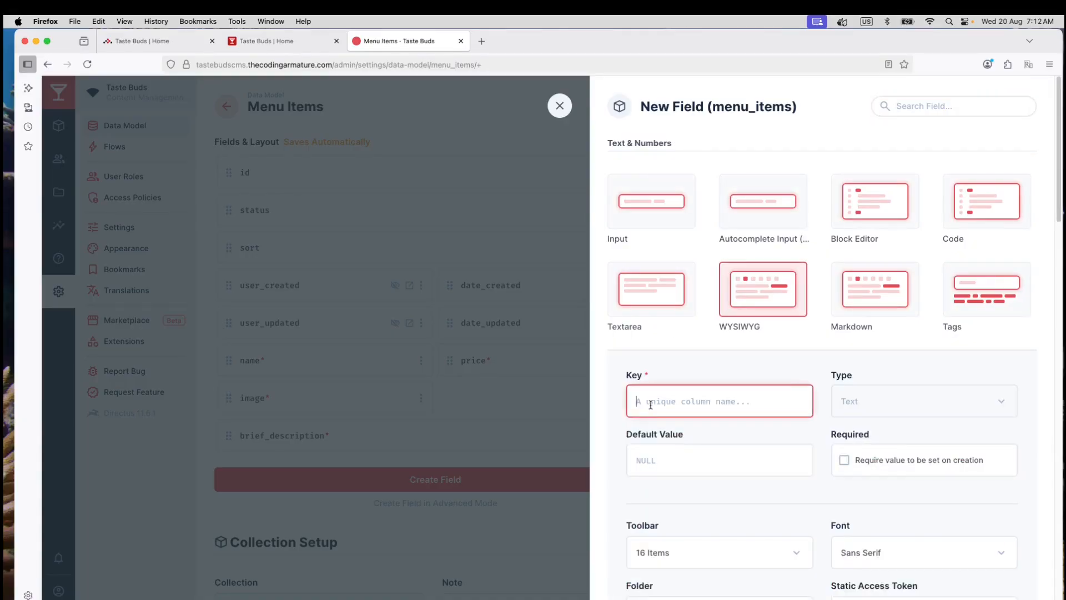
type("detailed")
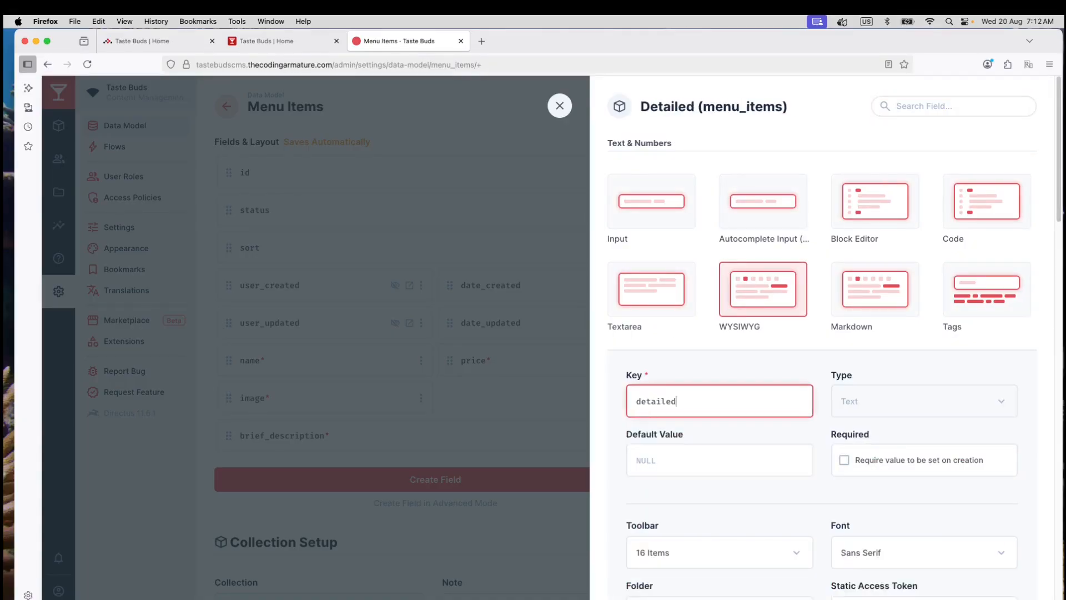
type("_de")
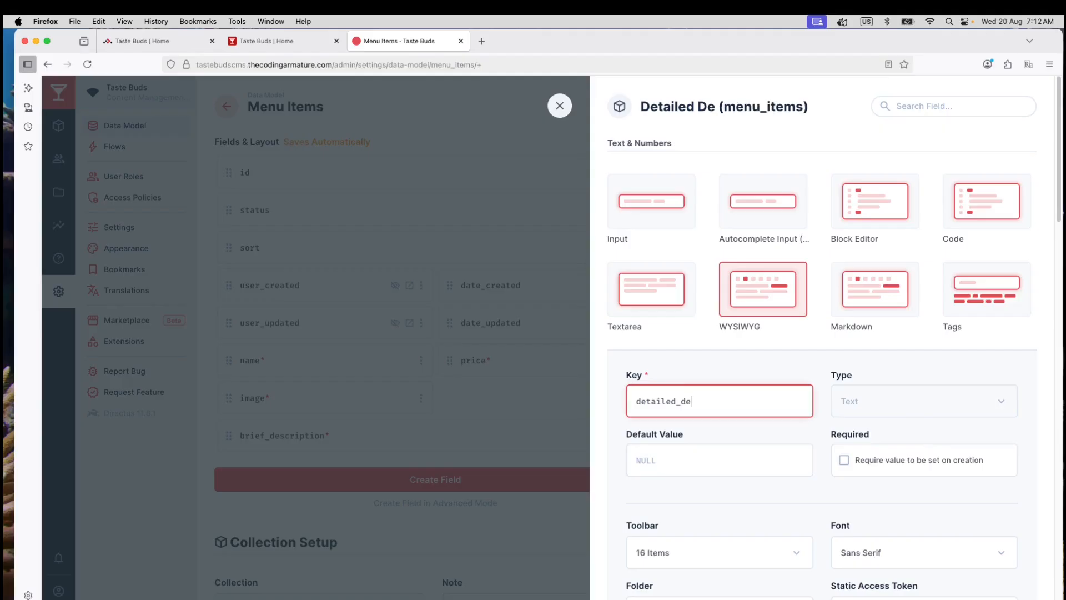
type("scription")
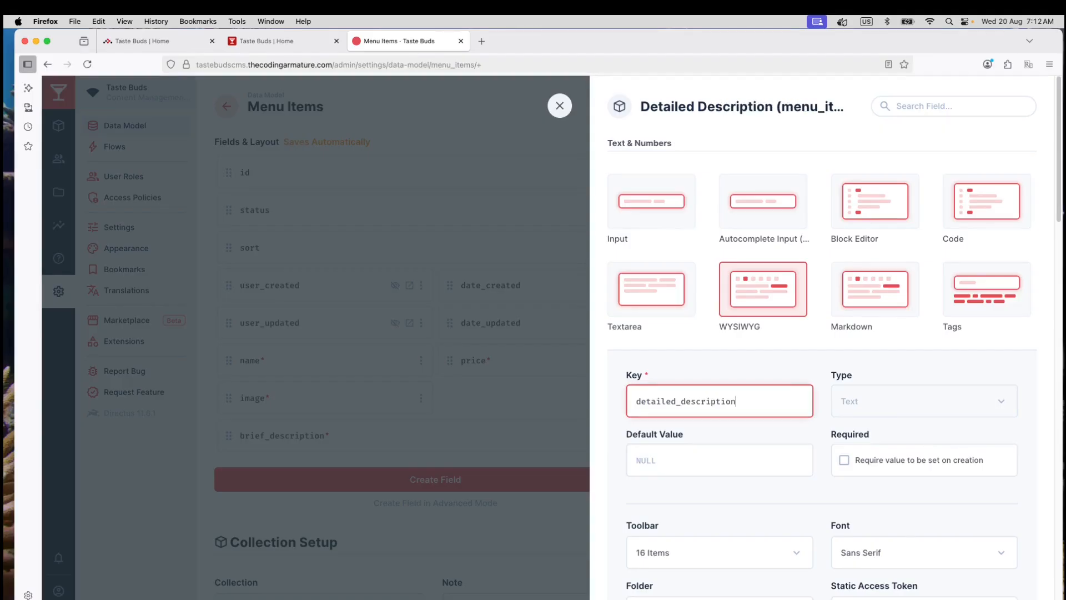
left_click(844, 460)
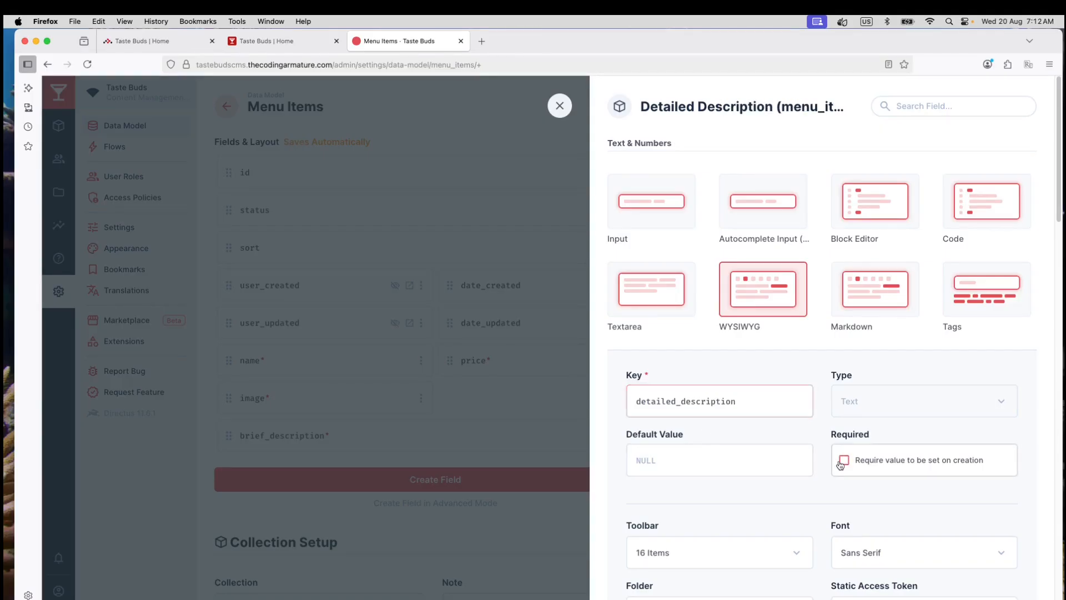
scroll(772, 435, "down", 5)
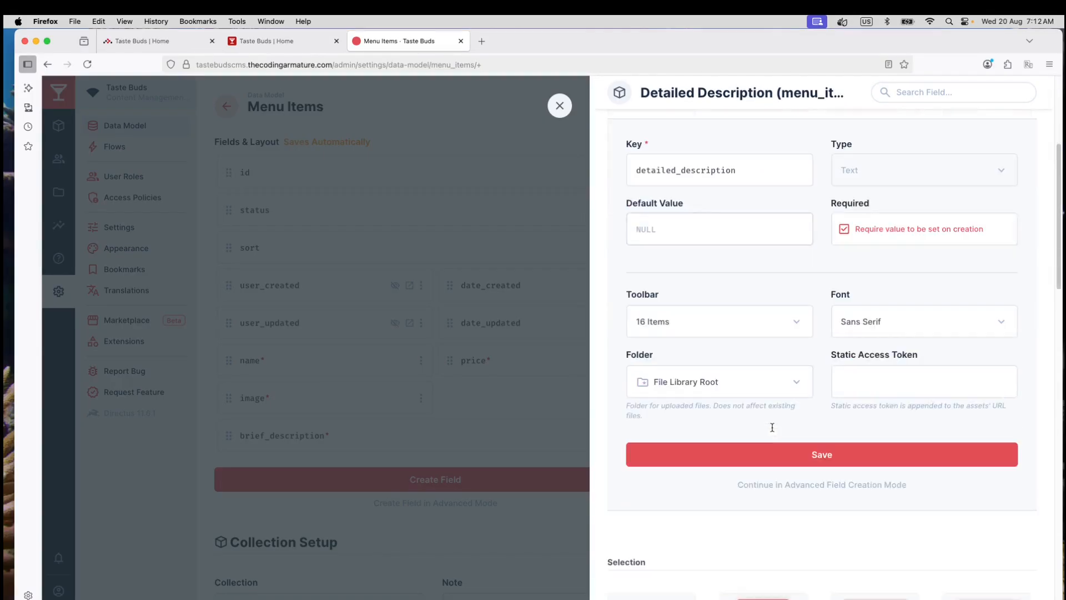
left_click(814, 486)
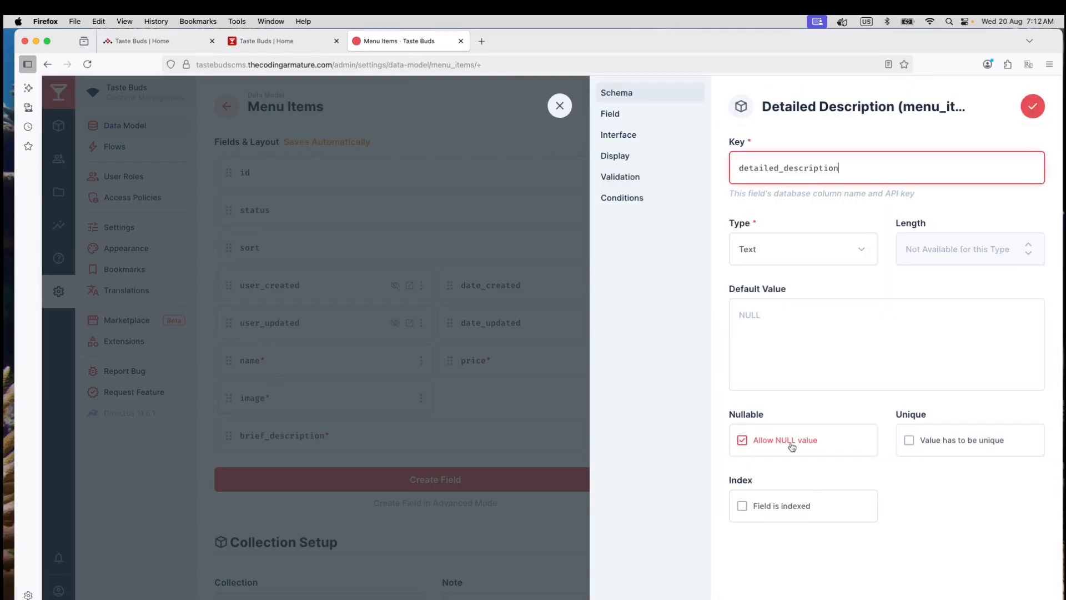
Add the note "a detailed description ofthe menu item." to the detailed_description field and save the field
left_click(611, 114)
left_click(806, 301)
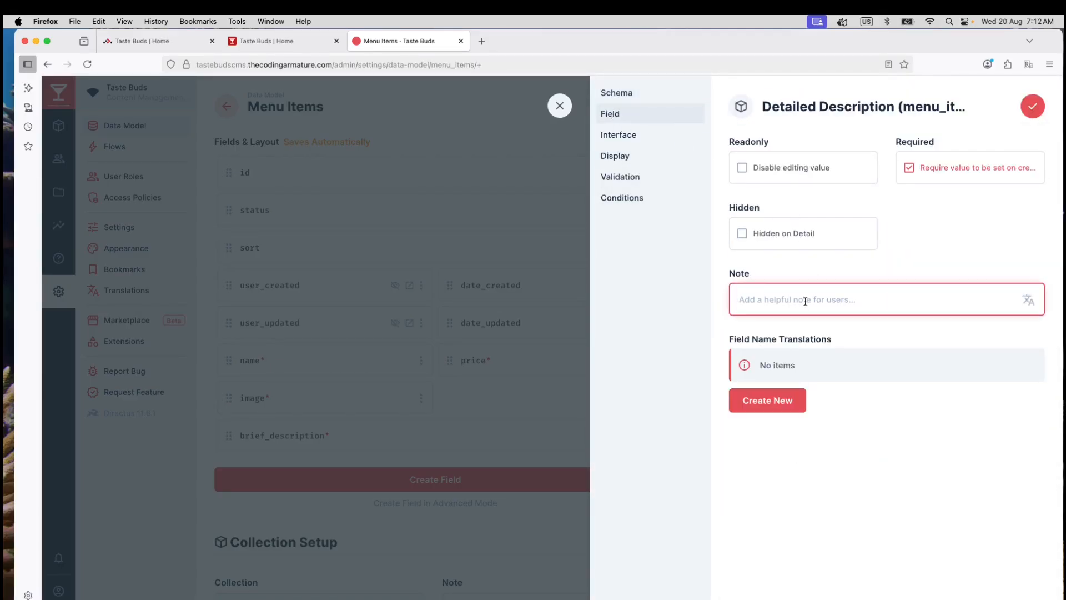
type("a detailed description ofthe menu item.")
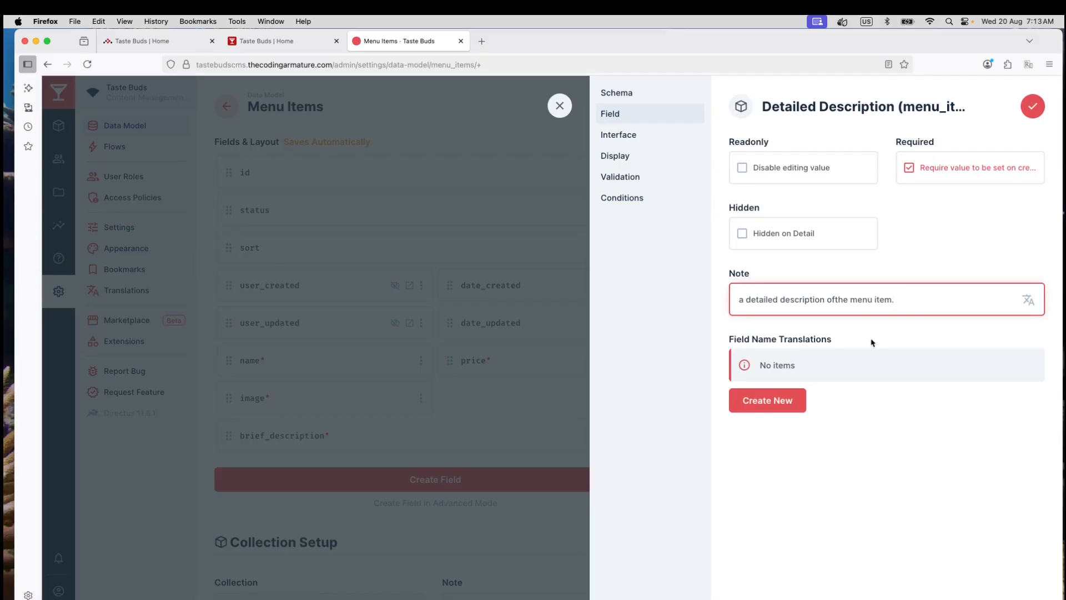
left_click(1033, 108)
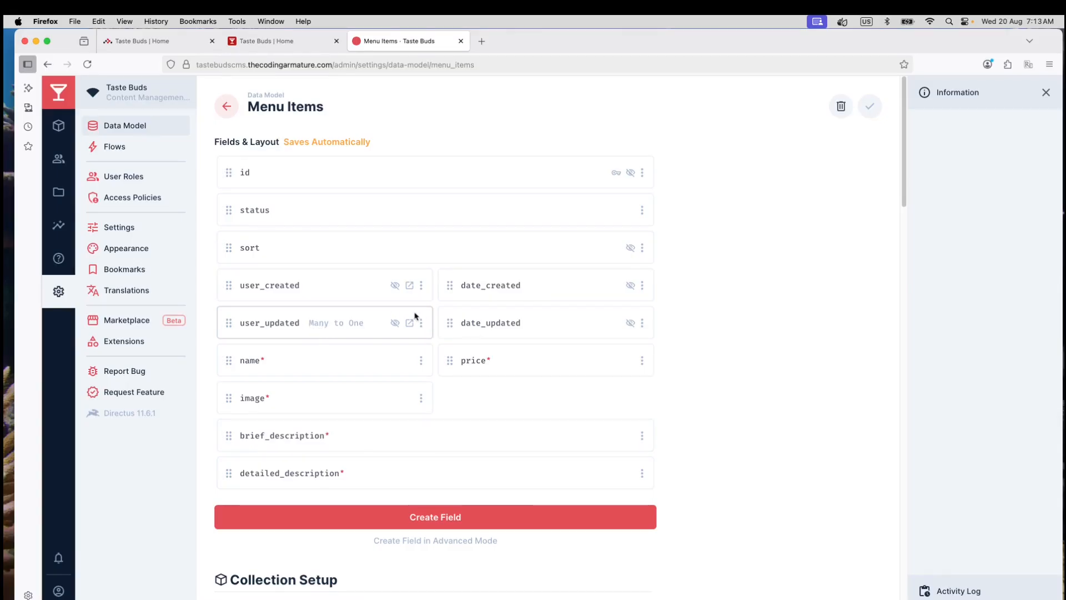
Start a new Toggle field with key signature, set its default value to not enabled and continue in advanced mode
scroll(419, 316, "down", 3)
scroll(270, 317, "up", 2)
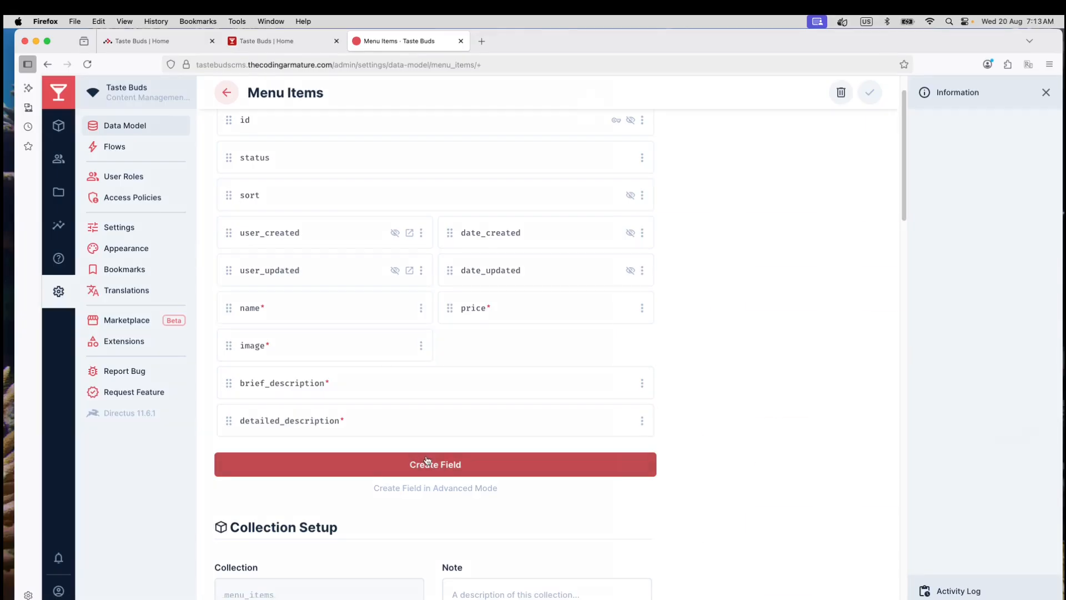
left_click(411, 465)
scroll(750, 161, "down", 3)
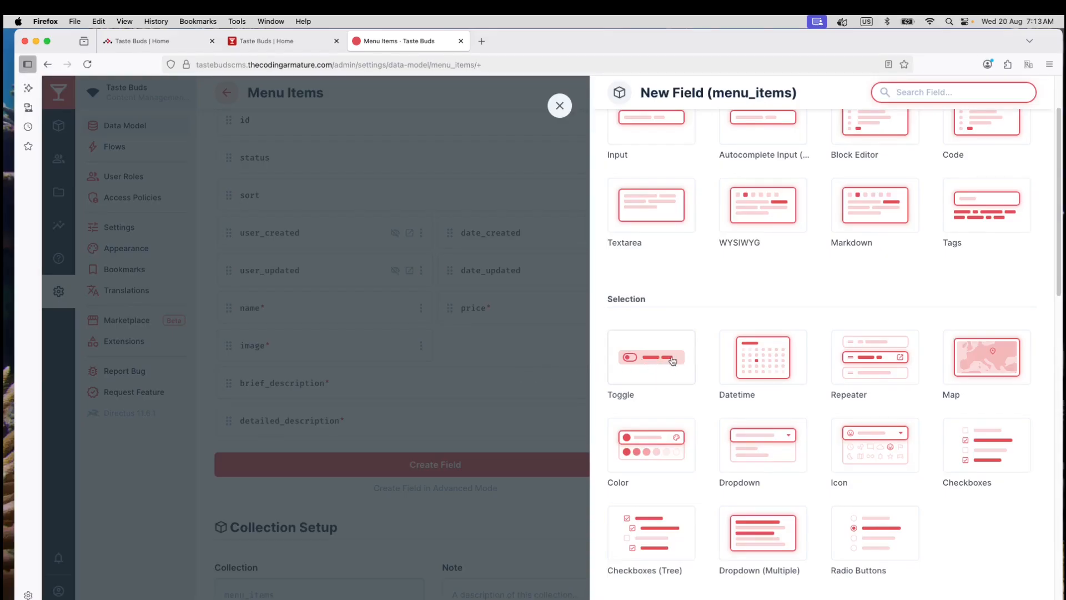
left_click(659, 361)
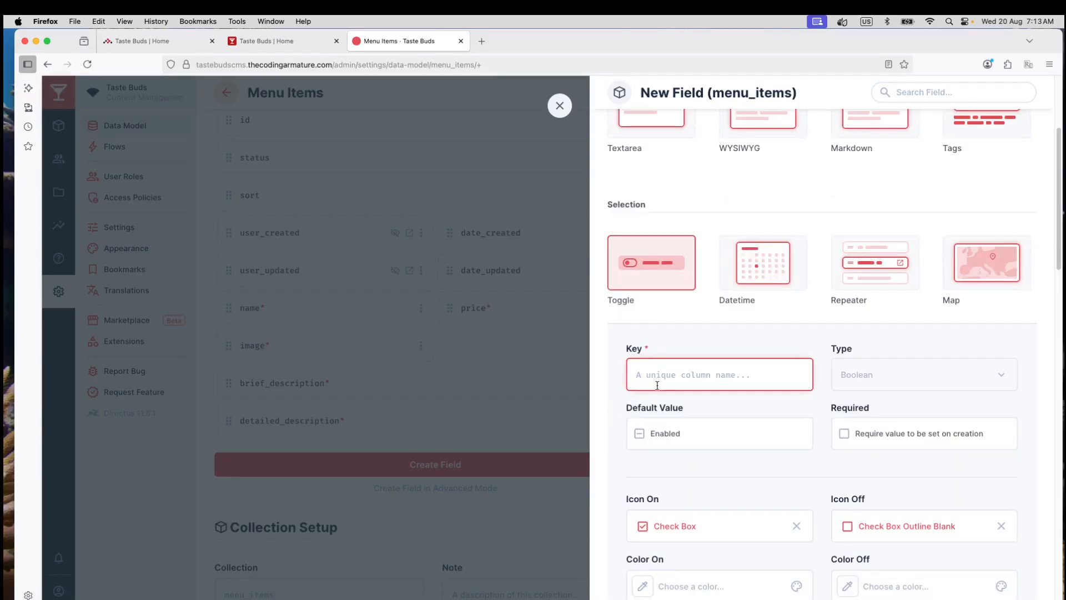
type("signature")
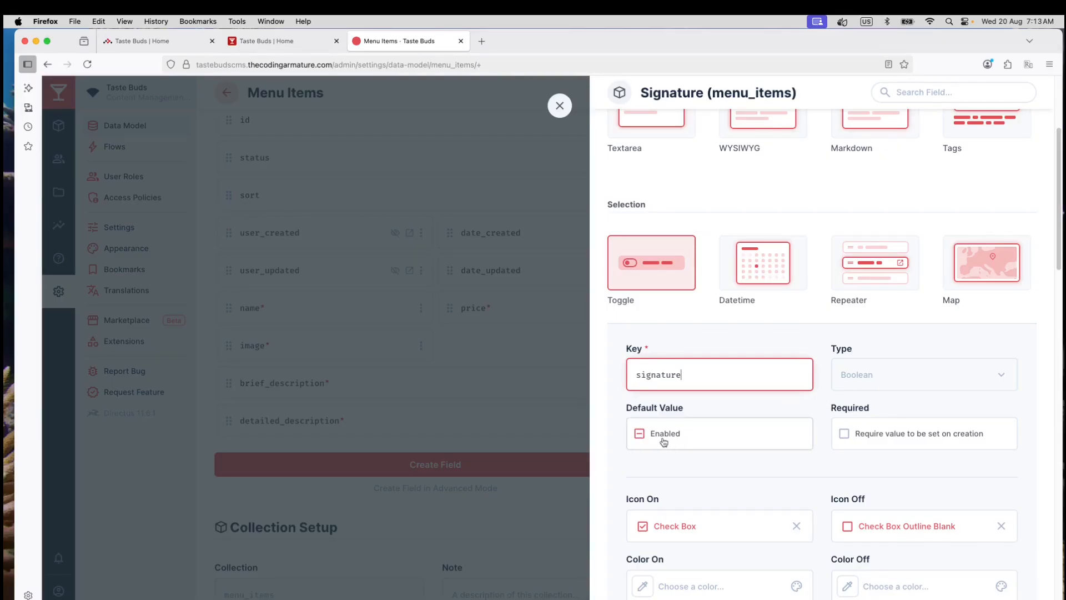
left_click(640, 434)
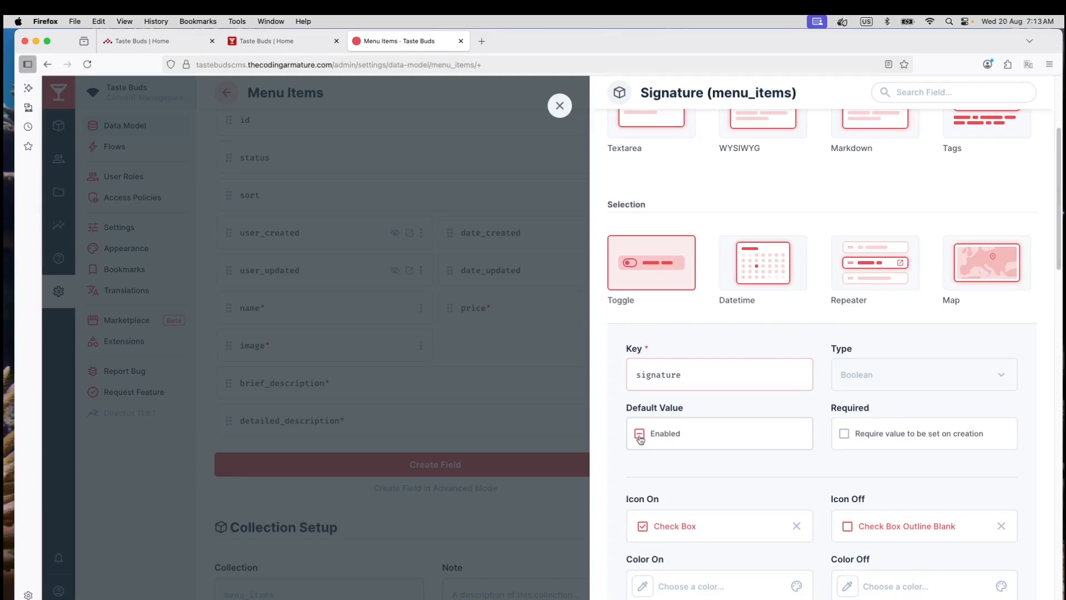
left_click(640, 438)
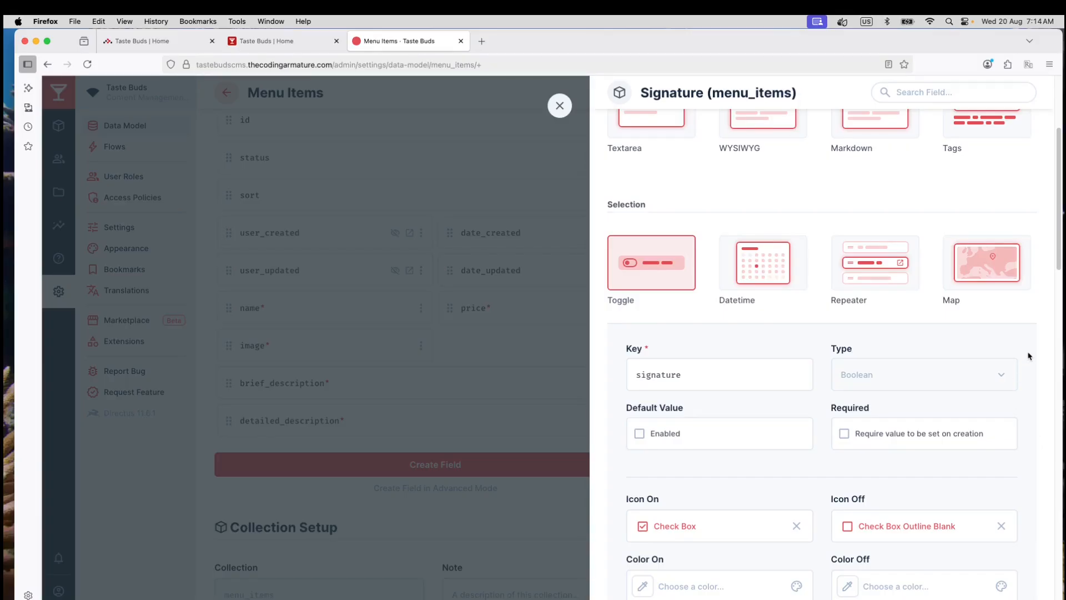
scroll(1029, 358, "down", 2)
scroll(1029, 357, "down", 2)
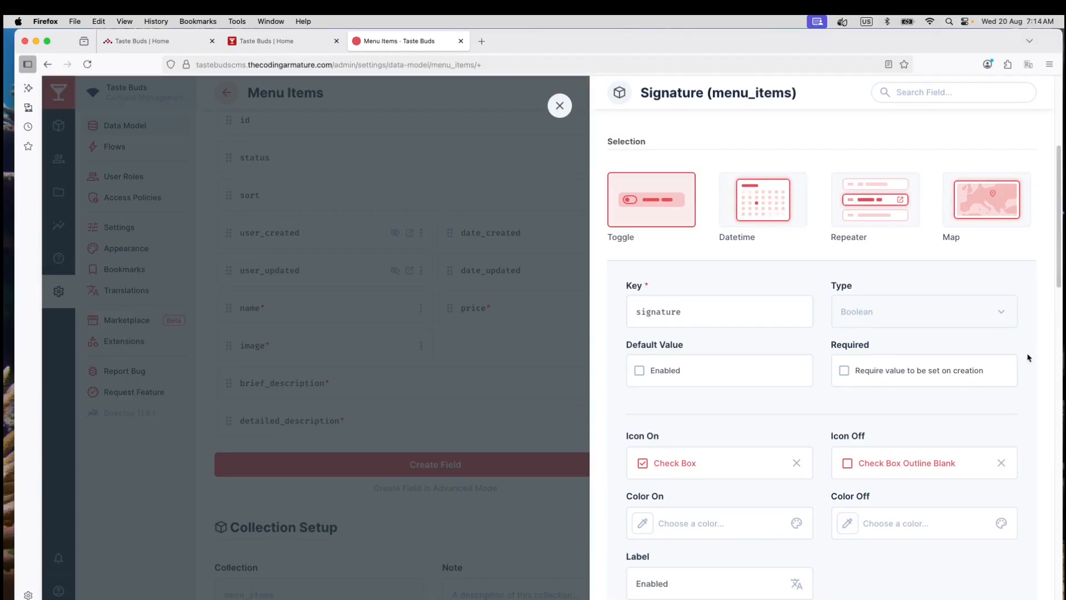
scroll(1029, 358, "up", 3)
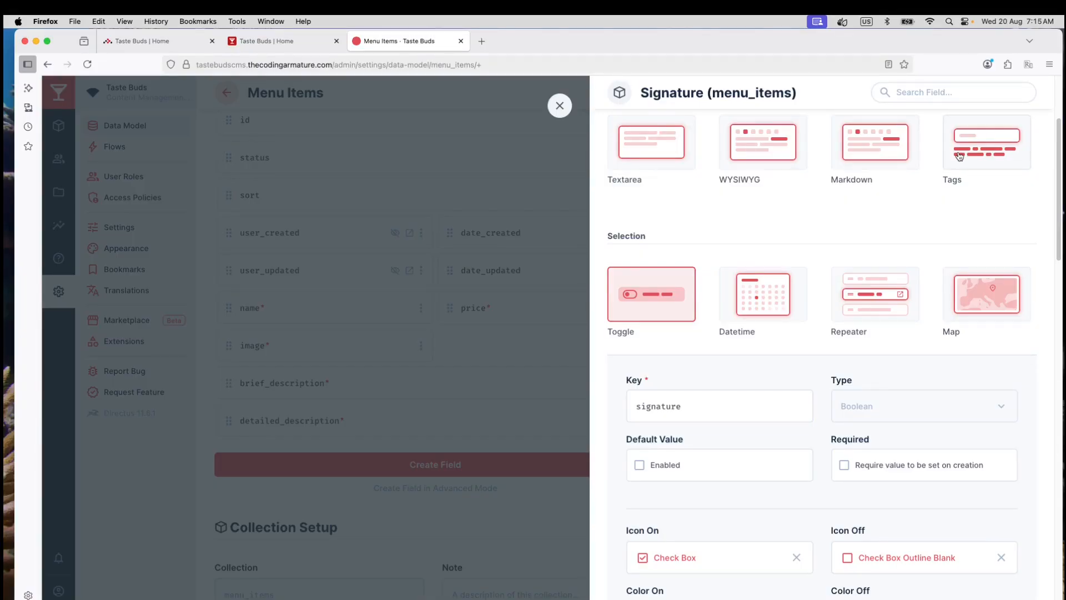
scroll(960, 156, "down", 3)
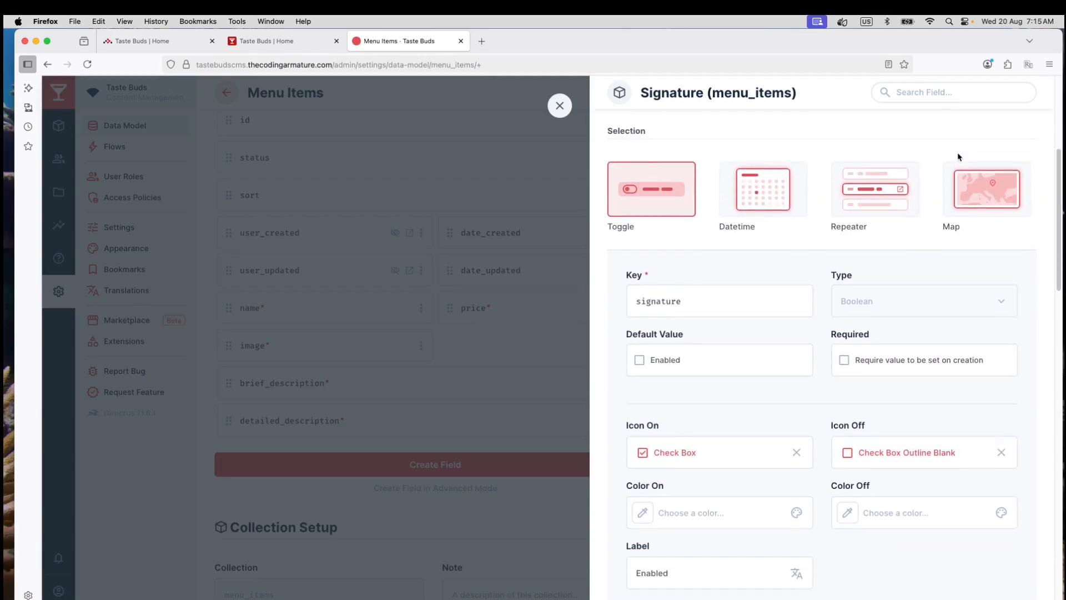
scroll(958, 157, "down", 5)
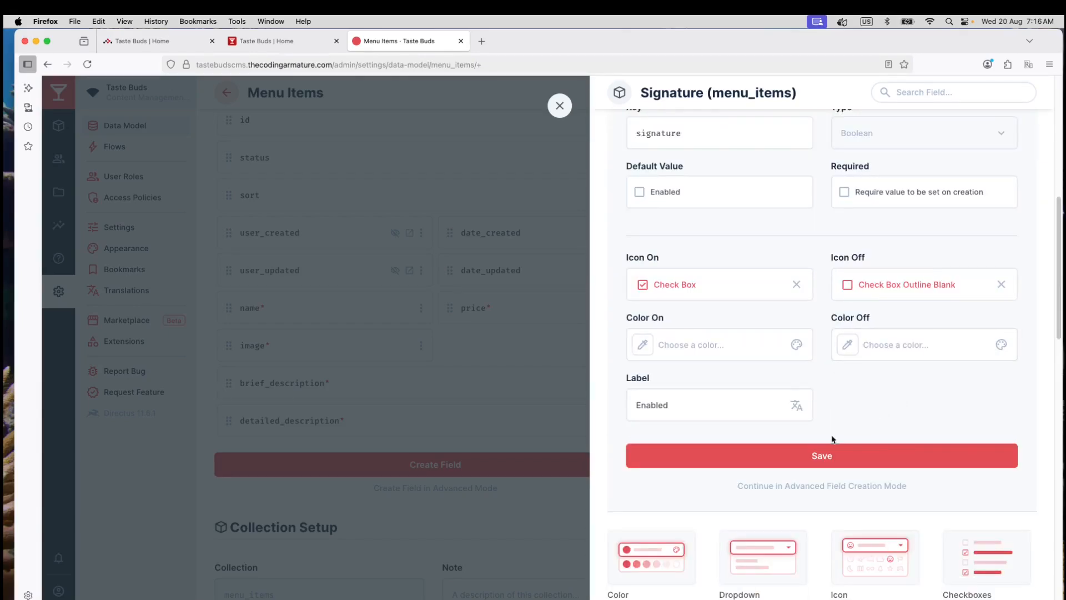
left_click(812, 488)
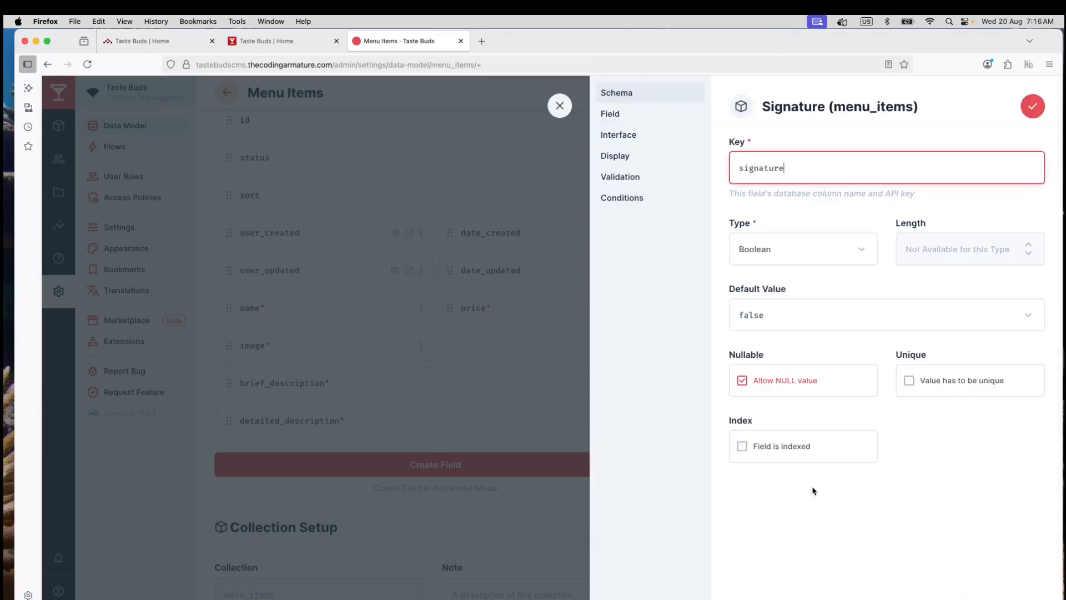
Add the note "A checkbox to select the signature dish." to the signature field
left_click(611, 115)
left_click(771, 306)
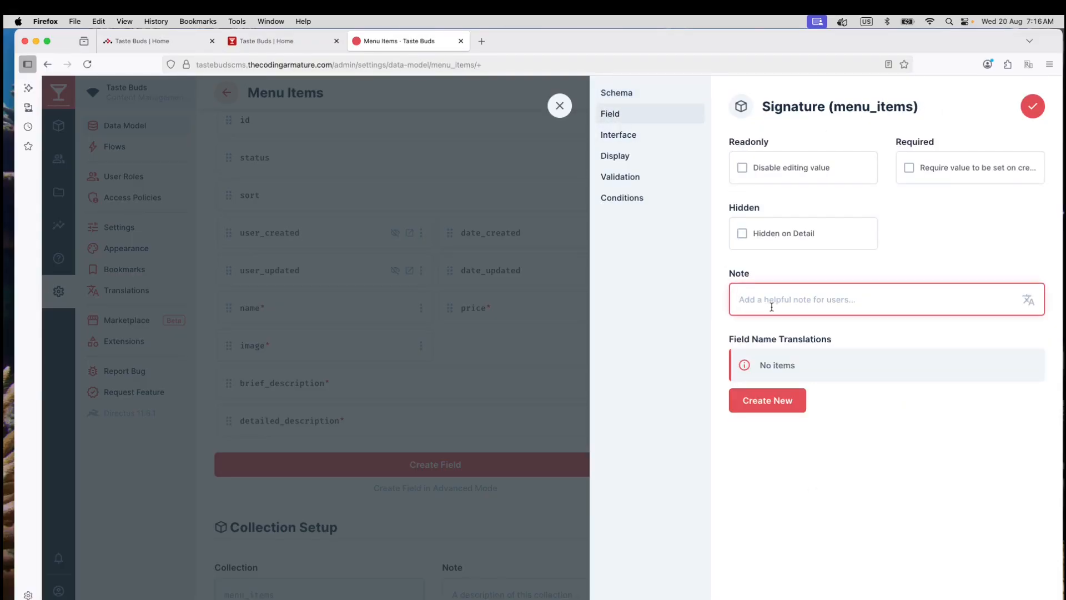
type("A checkbo")
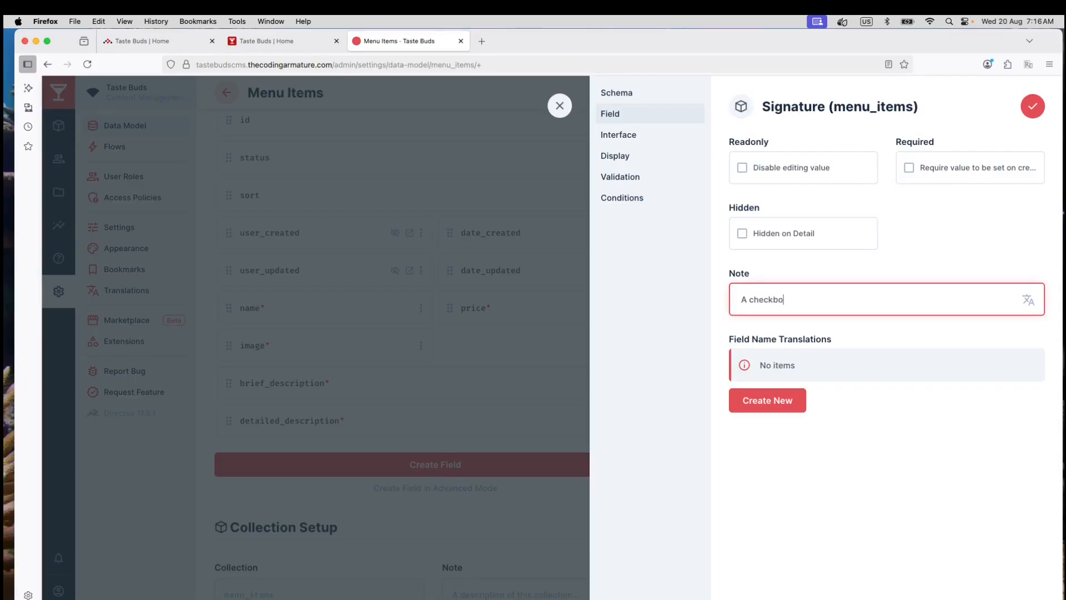
type("x to select the signature dish.")
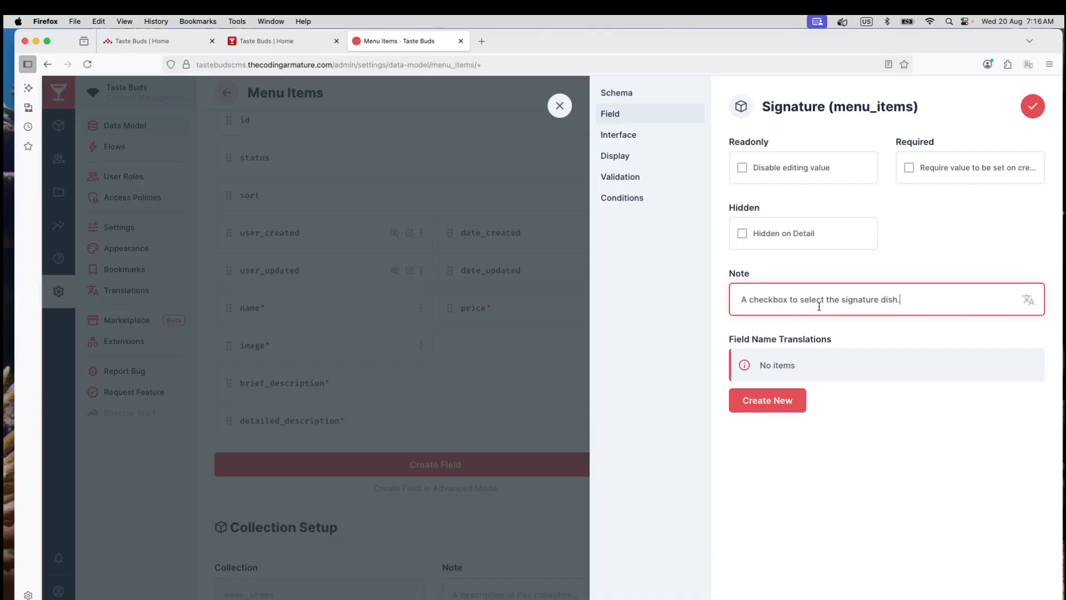
Save the signature field and set it to half width in the collection layout
left_click(1033, 108)
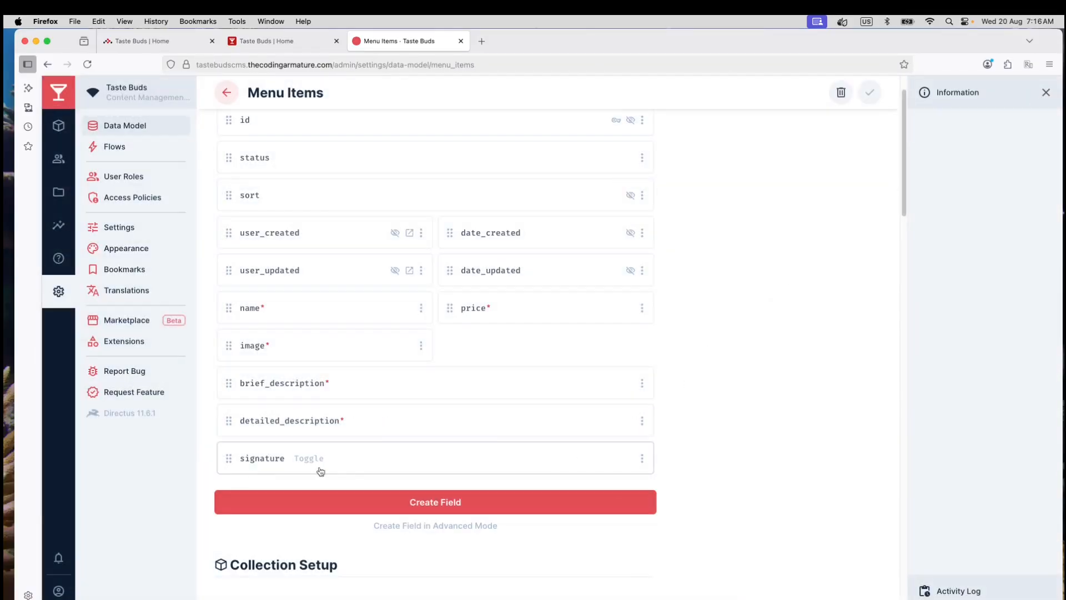
left_click(642, 458)
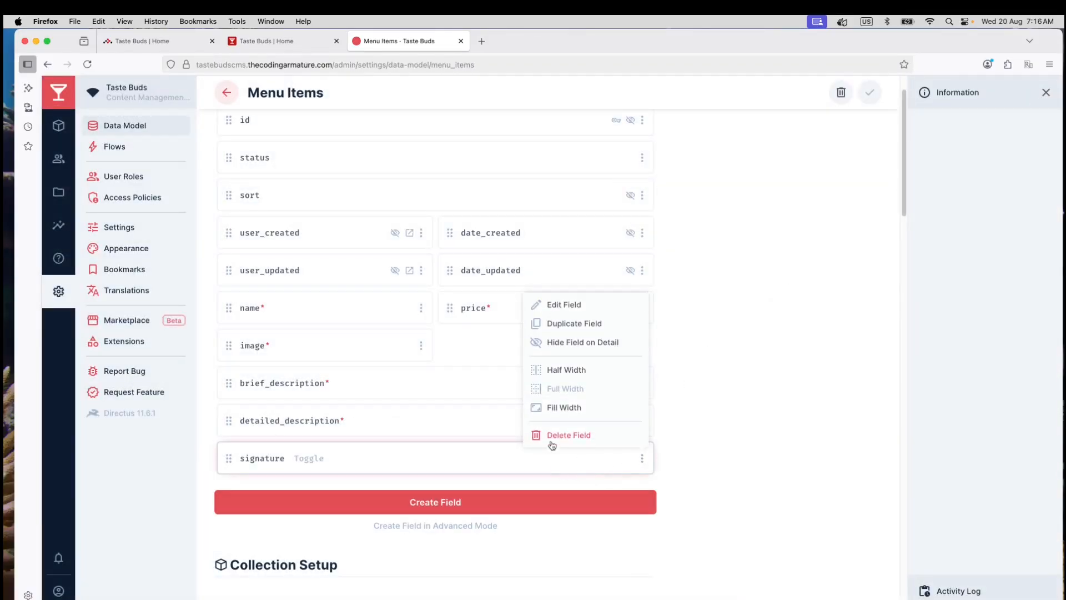
left_click(551, 375)
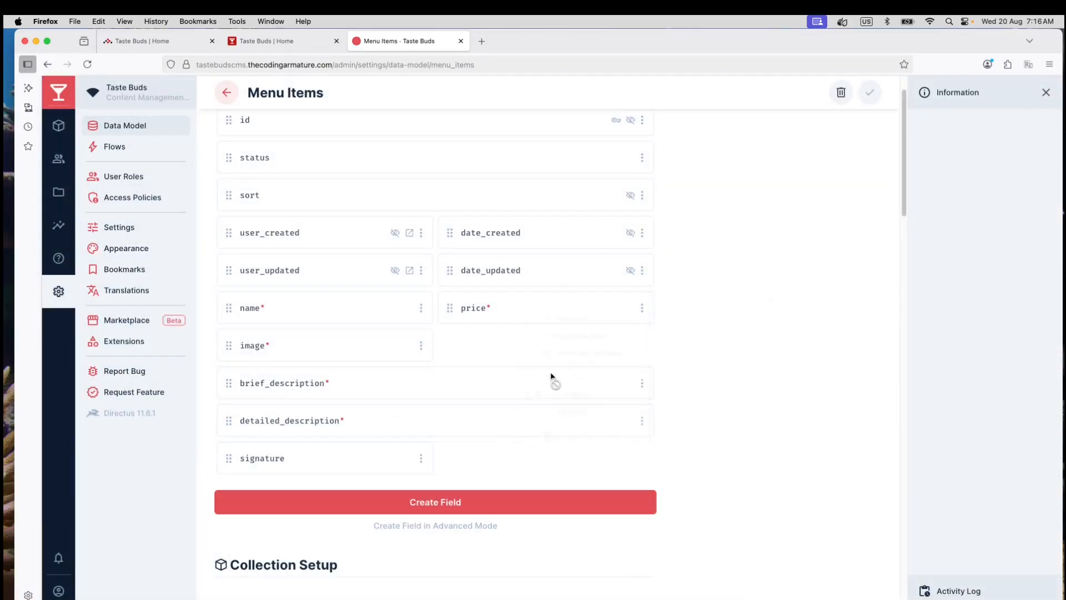
Start a new Toggle field with key popular, set its default value to not enabled and continue in advanced mode
left_click(453, 504)
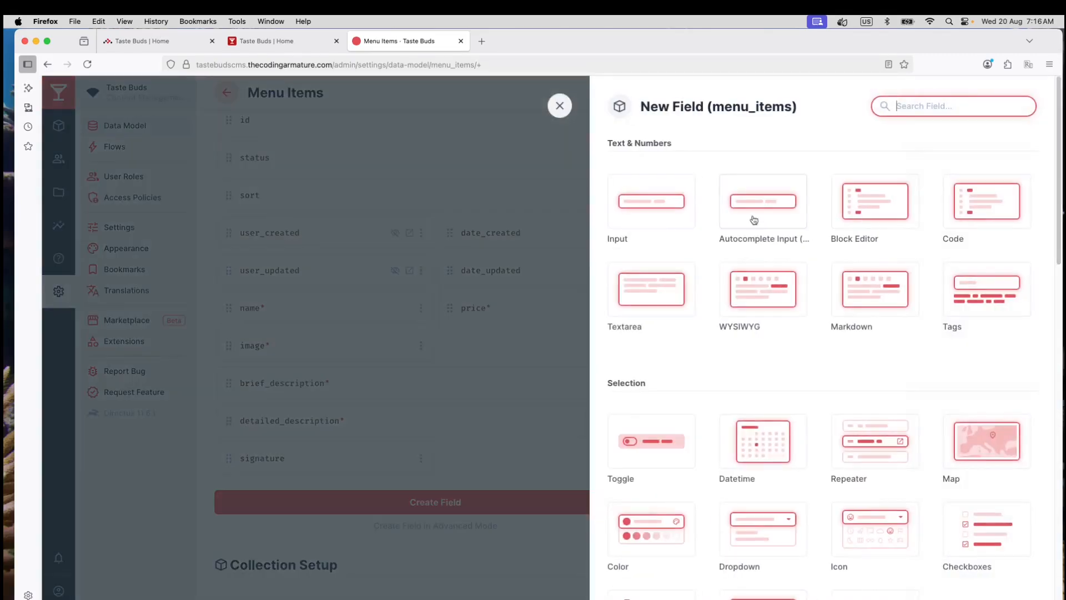
left_click(663, 454)
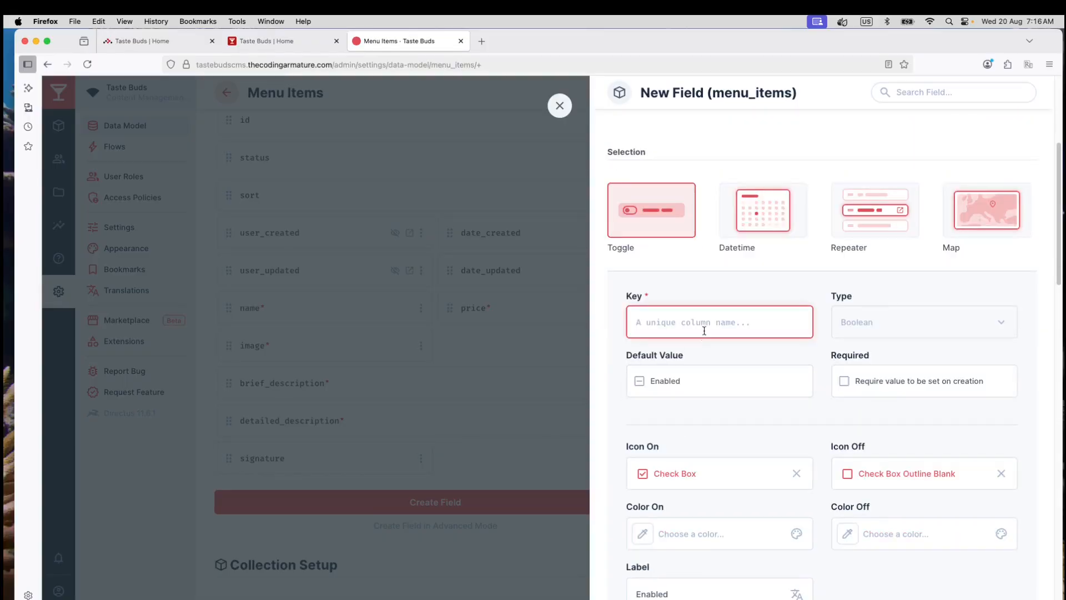
type("po")
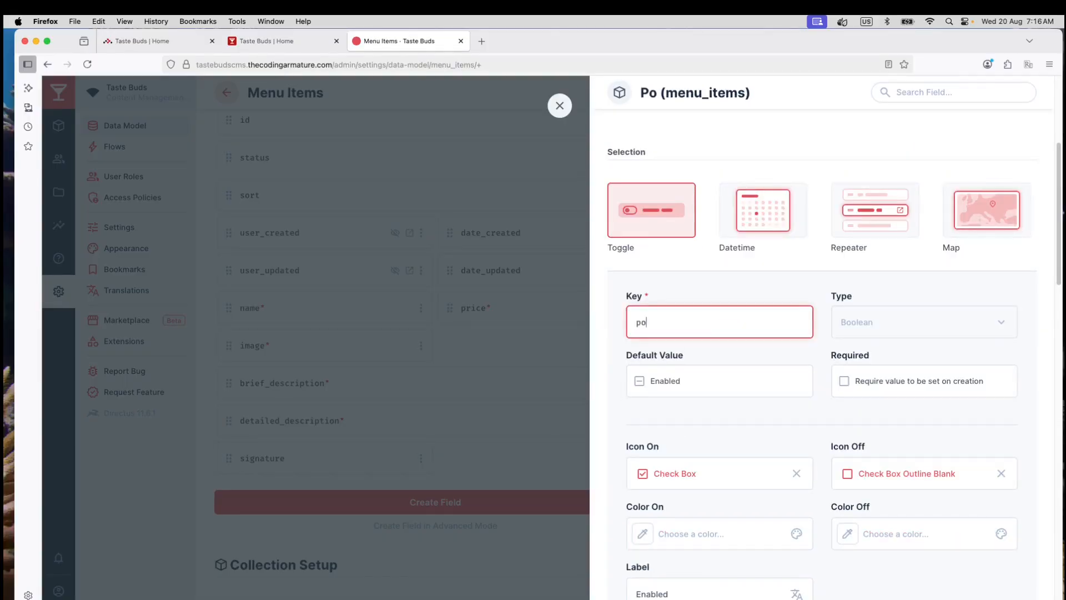
type("pular")
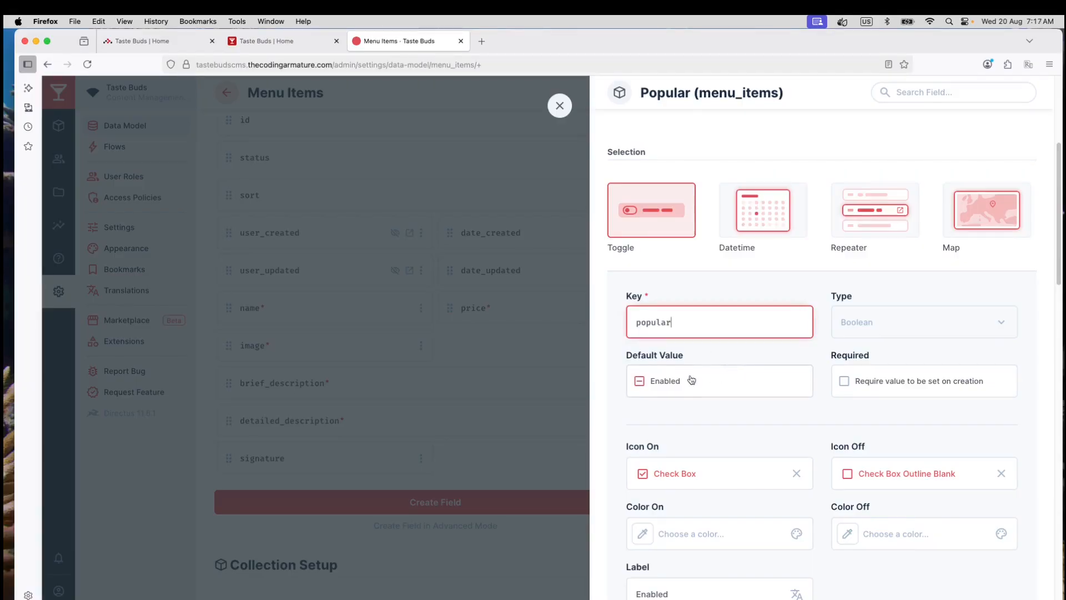
left_click(640, 382)
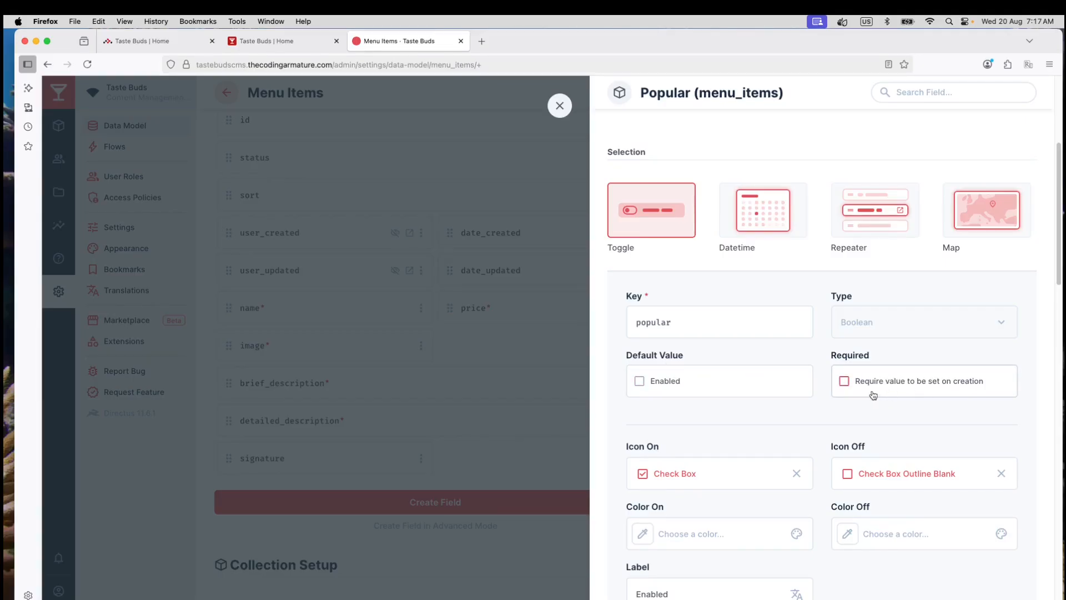
scroll(1017, 393, "down", 1)
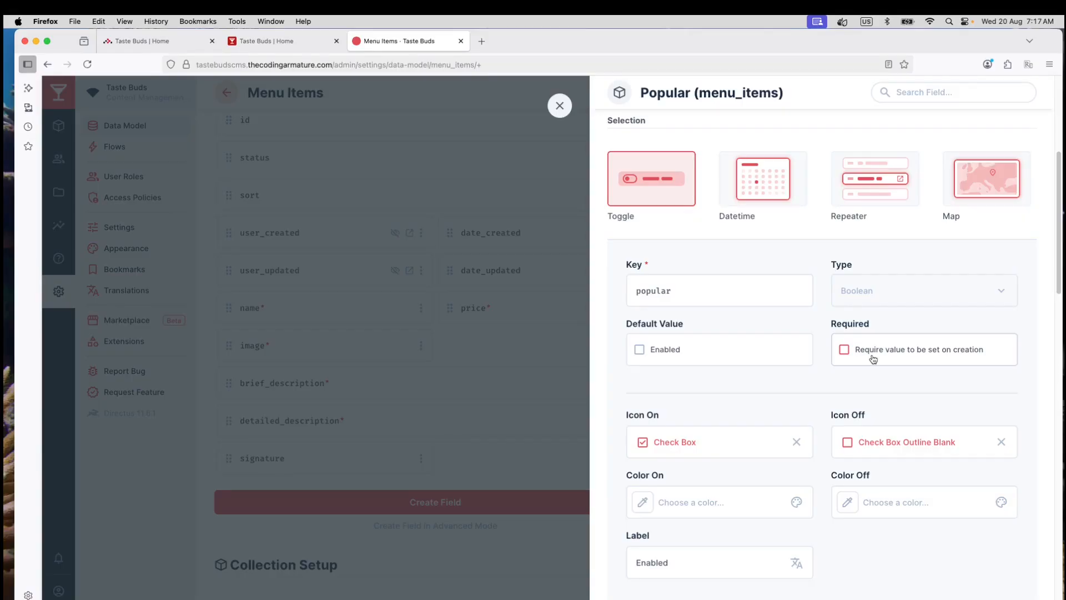
scroll(1040, 386, "down", 3)
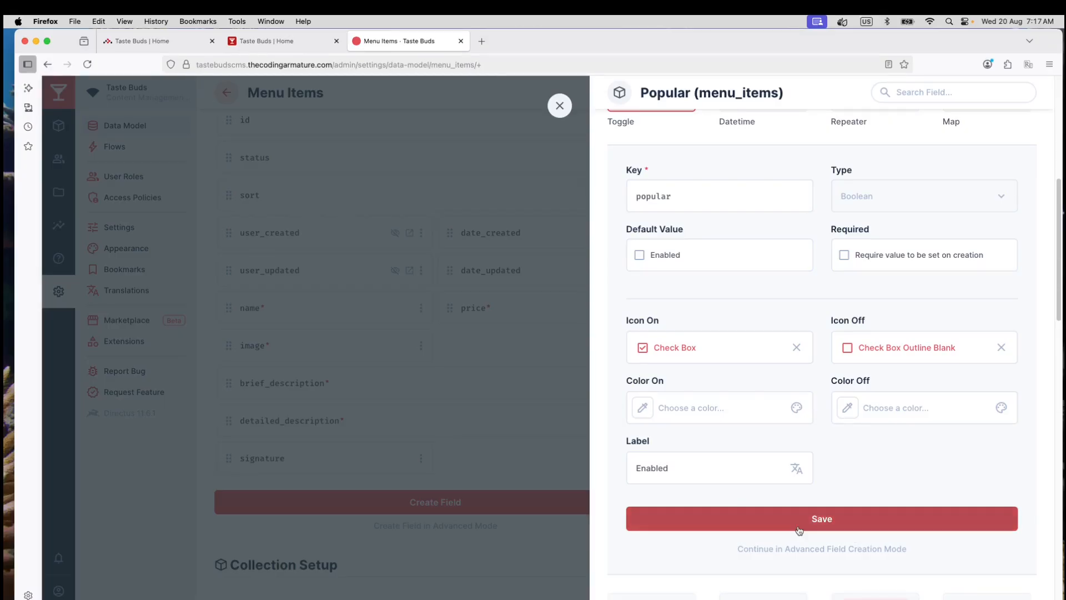
left_click(823, 550)
Add the note "a check box to select the popular dishes." to the popular field
left_click(613, 115)
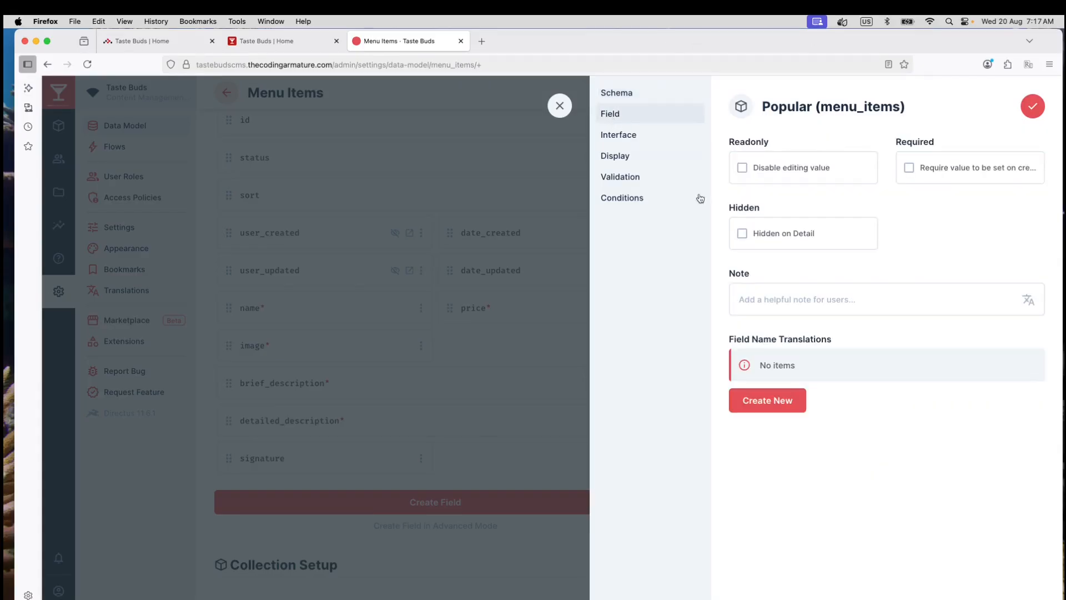
left_click(776, 293)
type("a check box to select the popula")
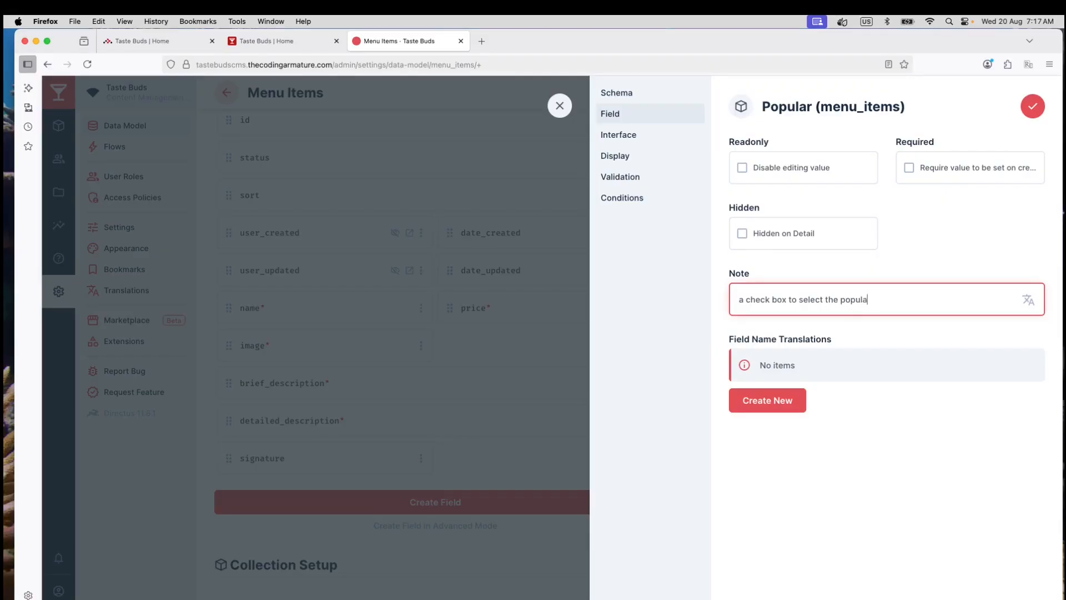
type("ishes.")
Save the popular field and set it to half width in the collection layout
left_click(1034, 107)
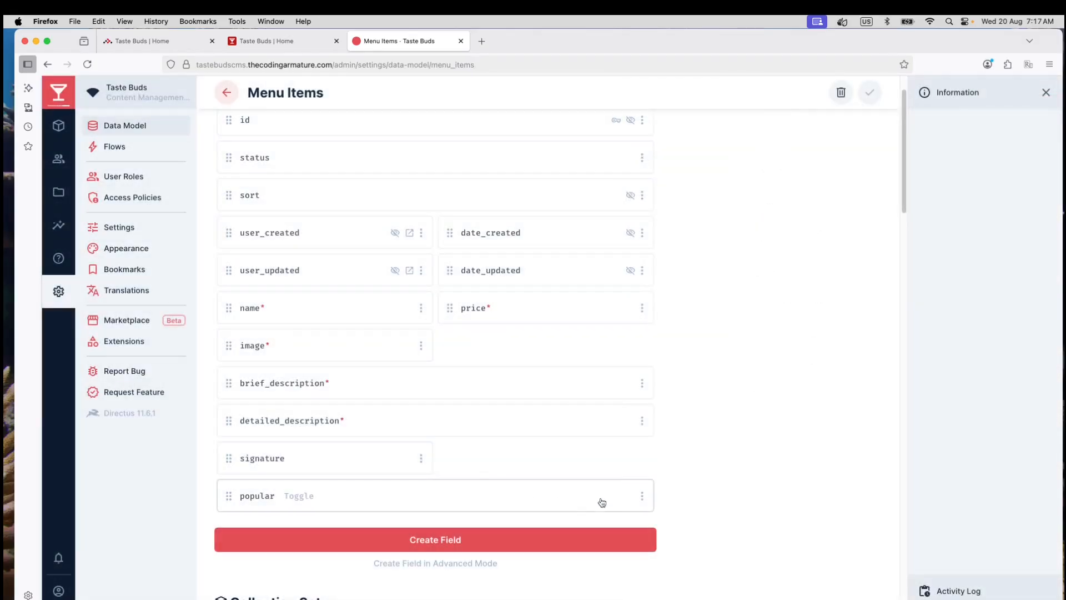
left_click(642, 495)
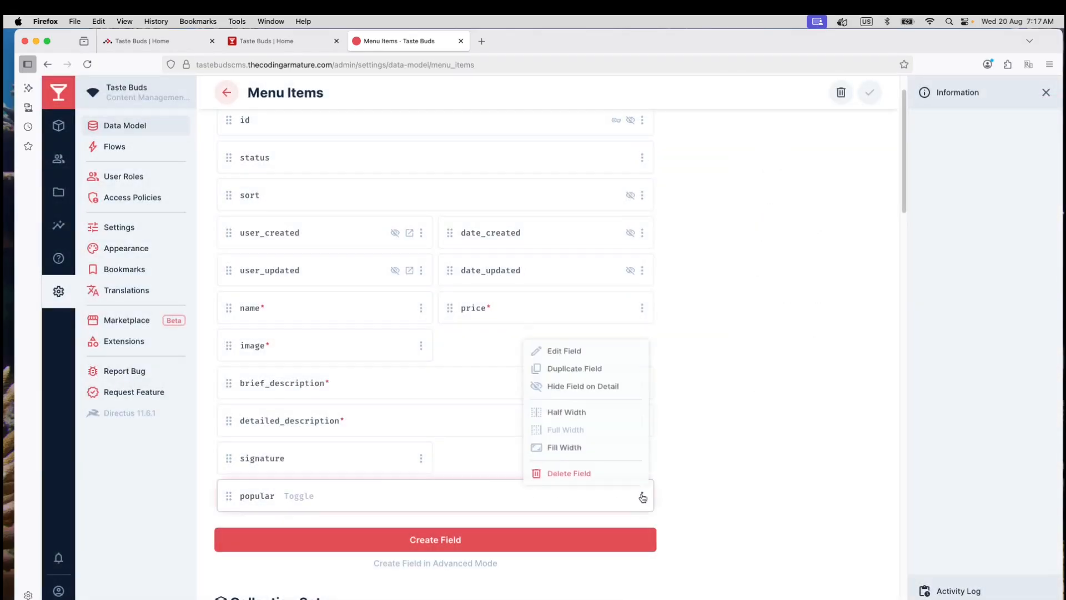
left_click(570, 408)
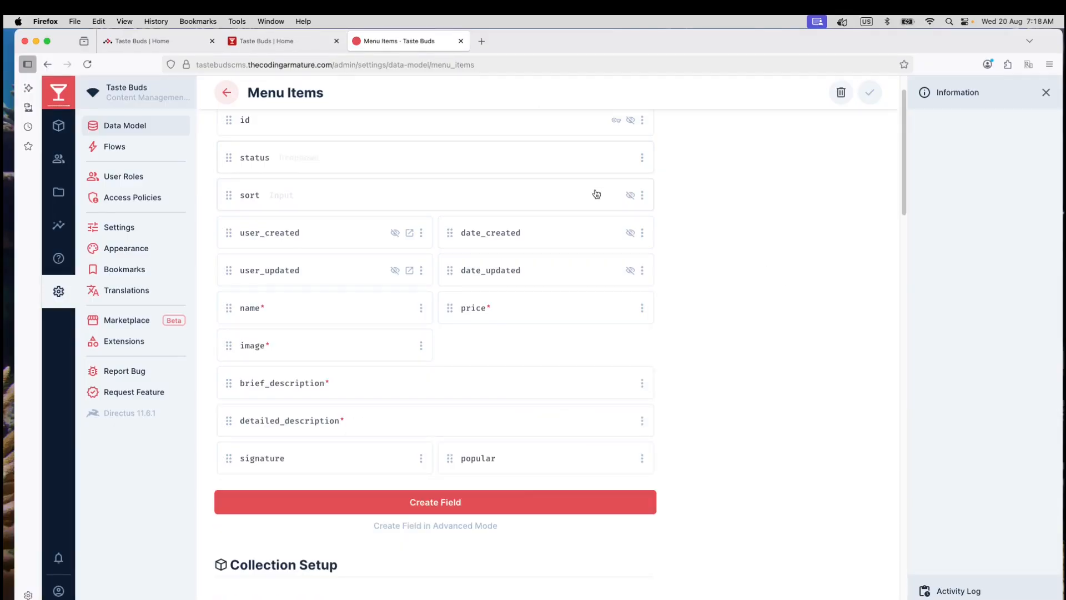
Leave the menu_items data model and open the Menu Items collection in the content area
scroll(723, 231, "up", 3)
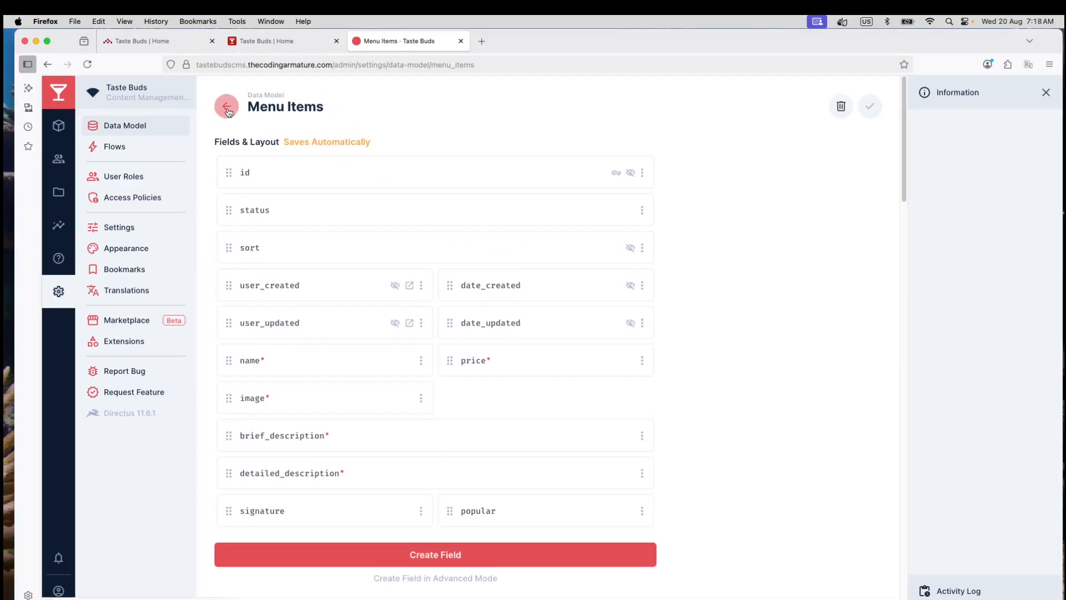
left_click(228, 110)
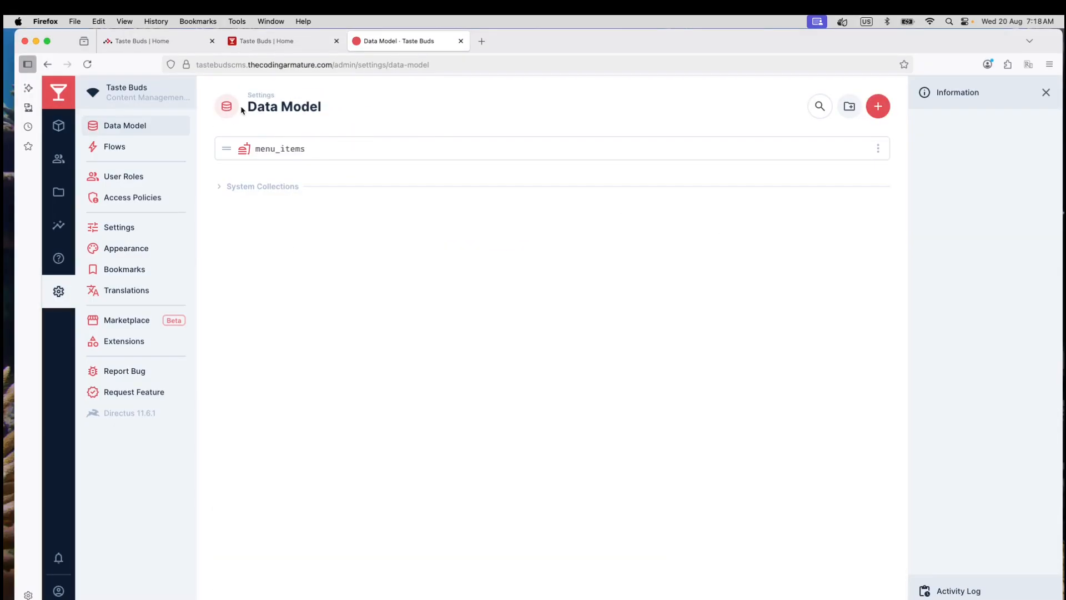
left_click(59, 125)
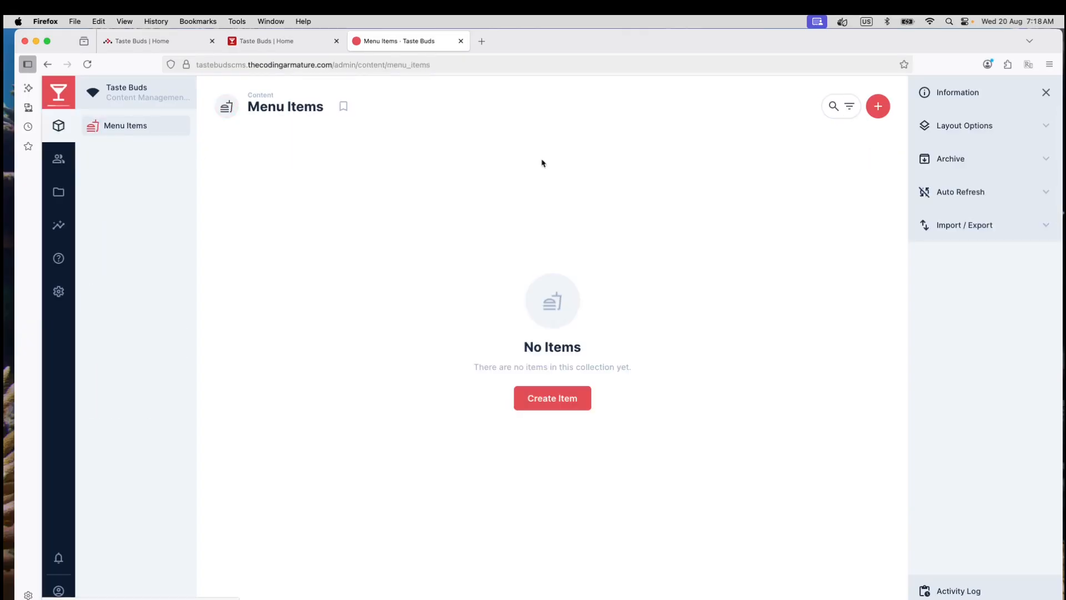
Start a new Menu Items entry, review its form fields from Status down to Signature and Popular, and return to the collection
left_click(577, 406)
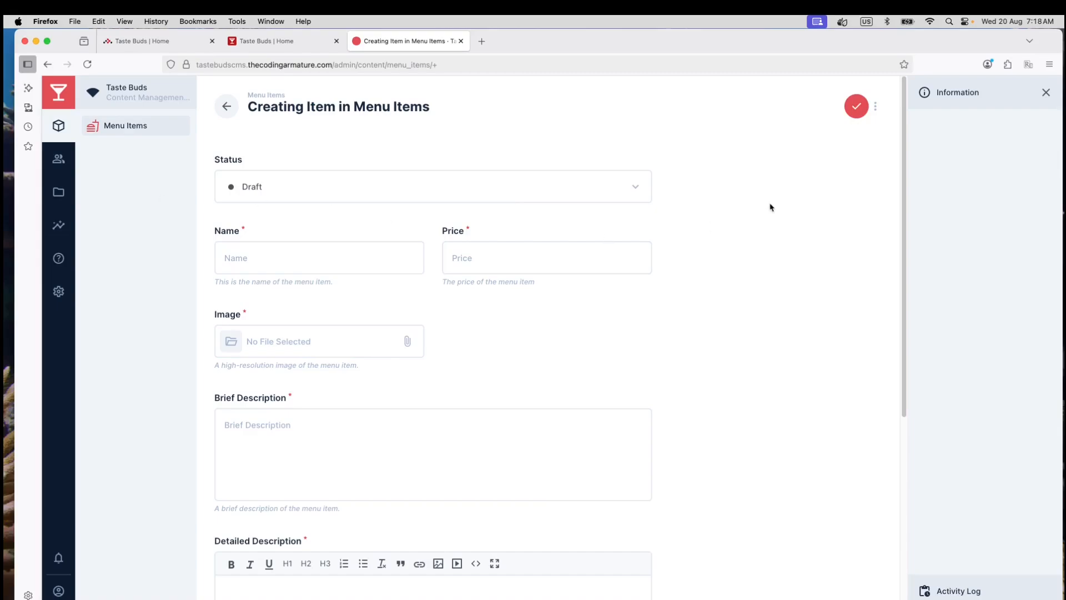
scroll(767, 211, "down", 5)
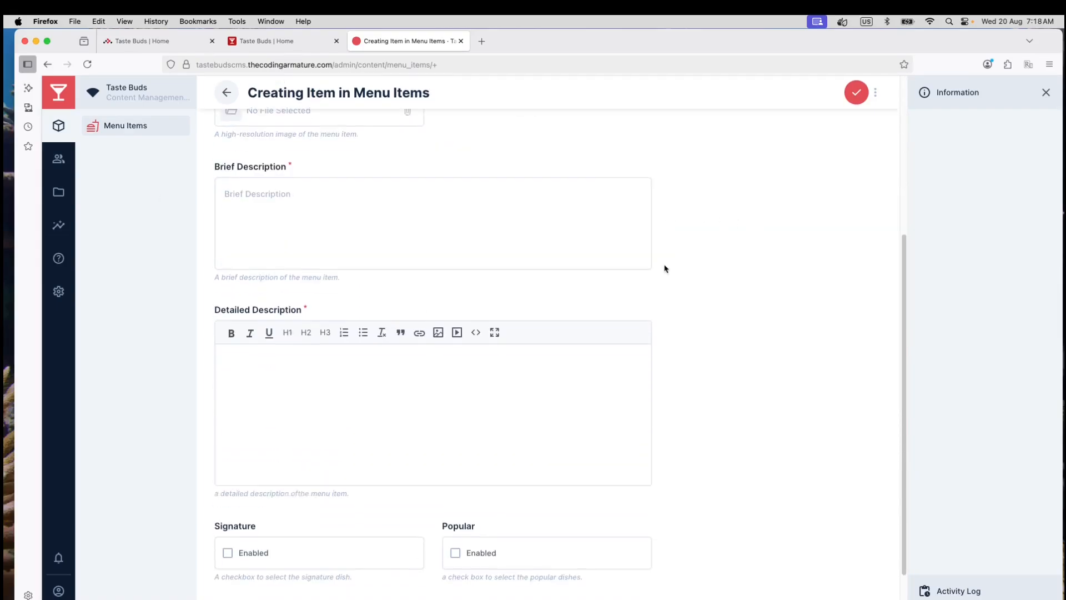
scroll(665, 269, "down", 1)
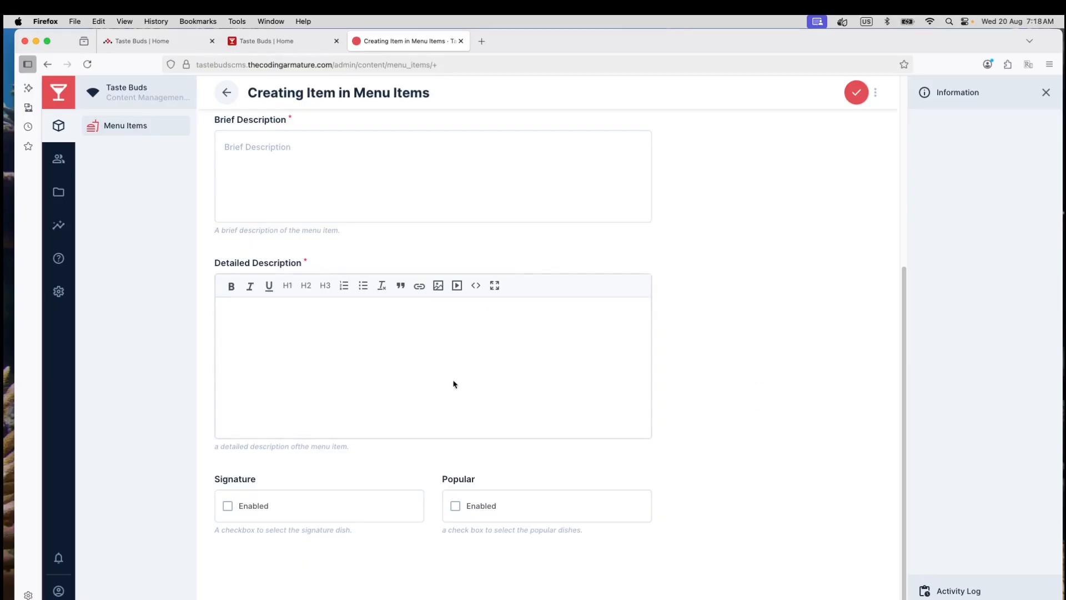
scroll(245, 378, "up", 6)
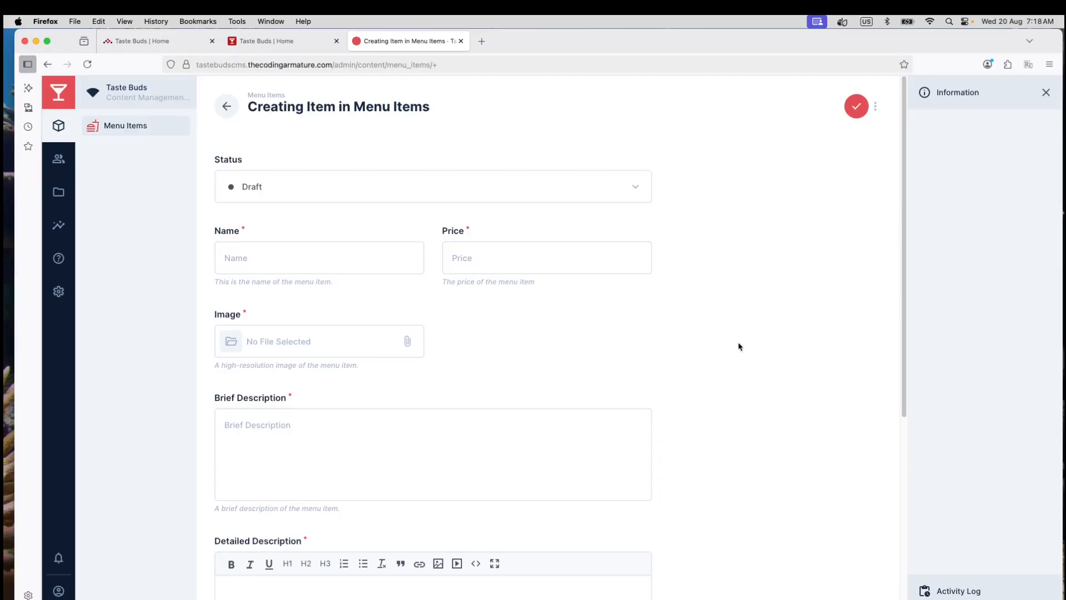
scroll(739, 347, "down", 3)
scroll(493, 535, "down", 3)
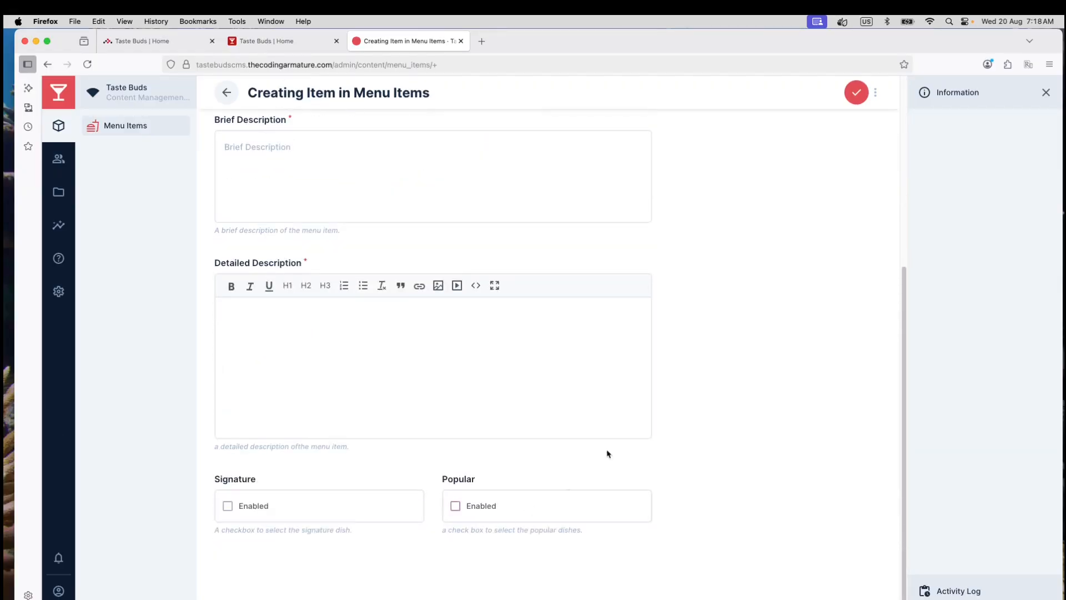
scroll(741, 324, "up", 5)
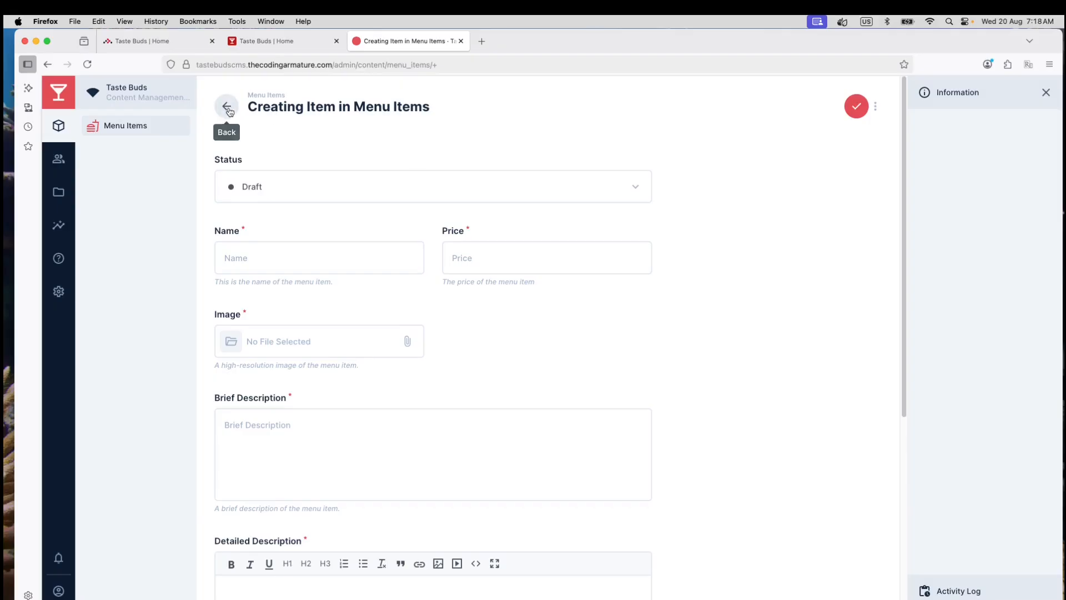
left_click(227, 109)
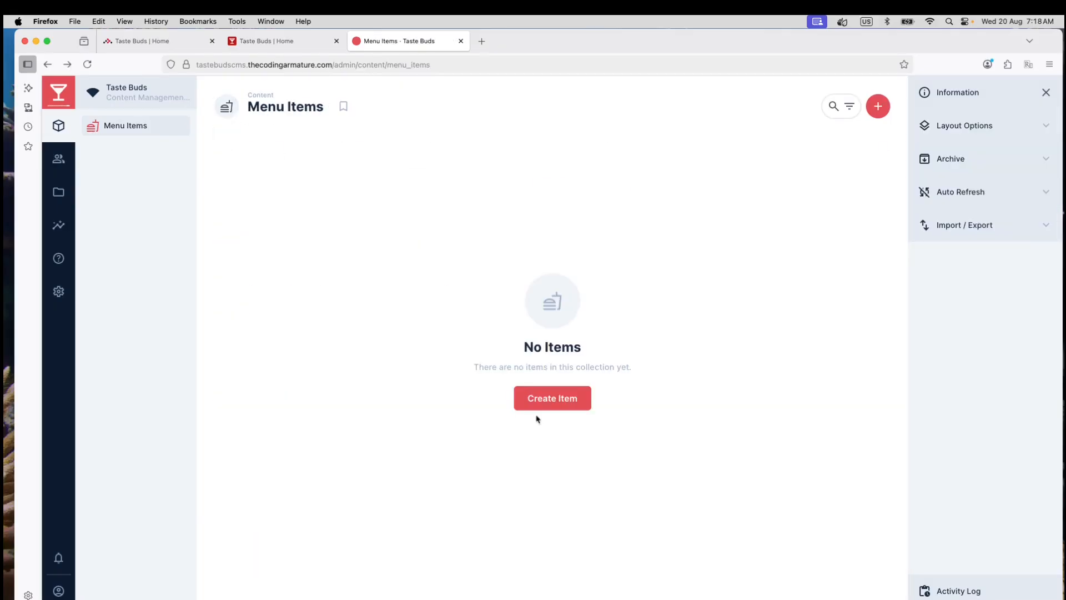
Examine the status options offered in a new Menu Items entry, and leave the form without choosing one
left_click(553, 399)
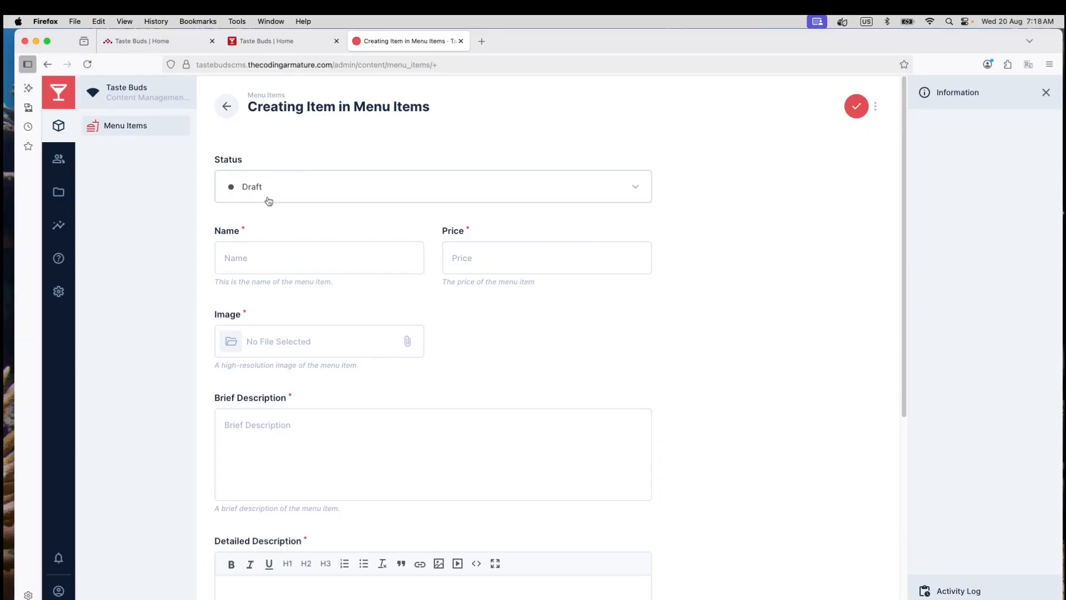
left_click(632, 188)
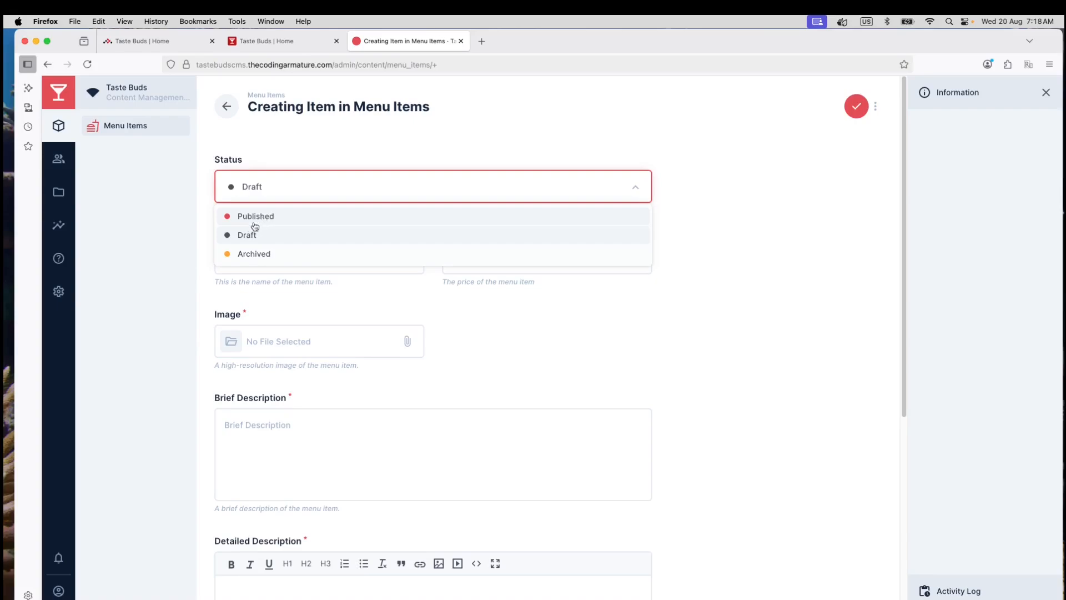
left_click(800, 216)
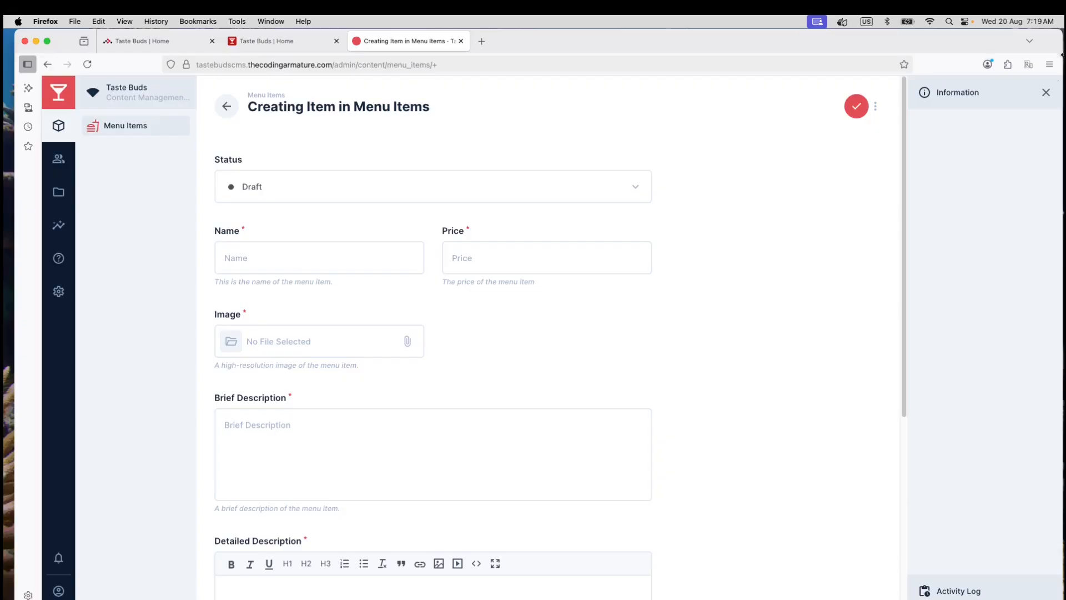
left_click(632, 196)
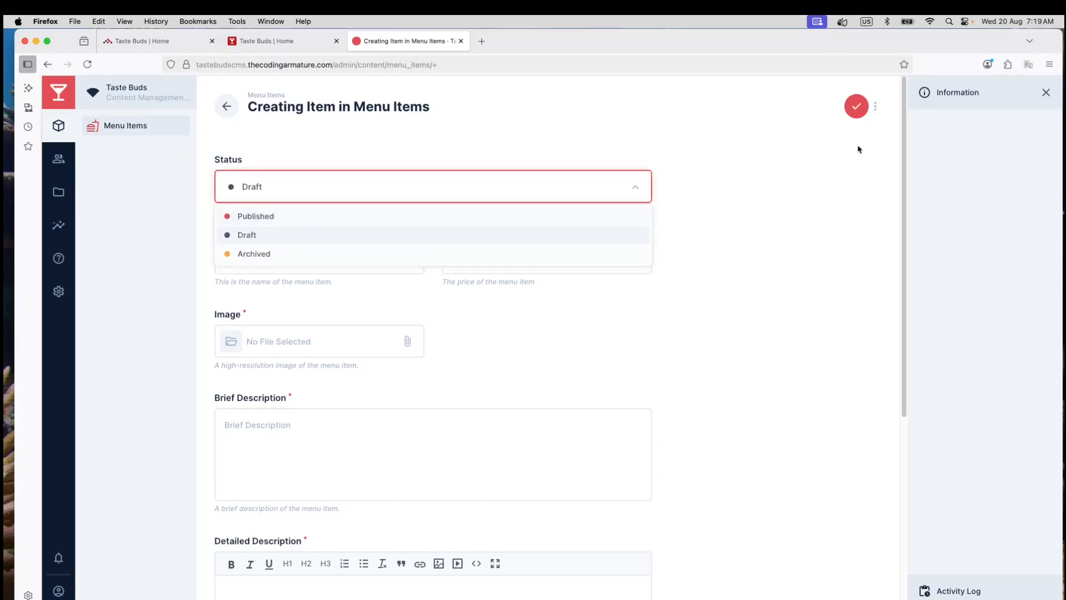
left_click(762, 198)
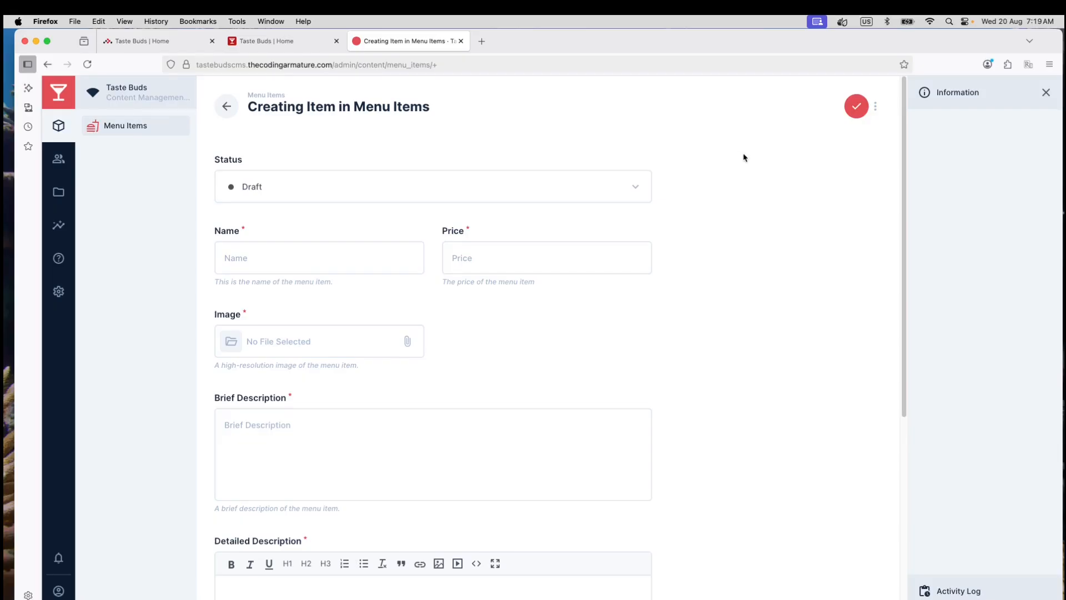
left_click(227, 112)
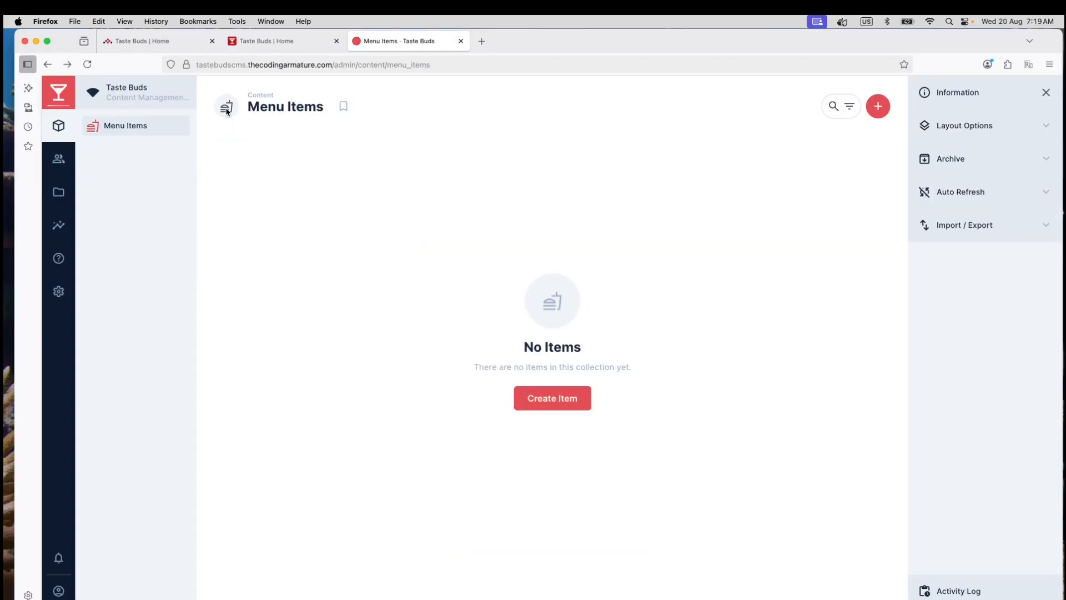
Add the menu_items collection to the Public access policy's permissions and grant All Access for its Read action
left_click(59, 293)
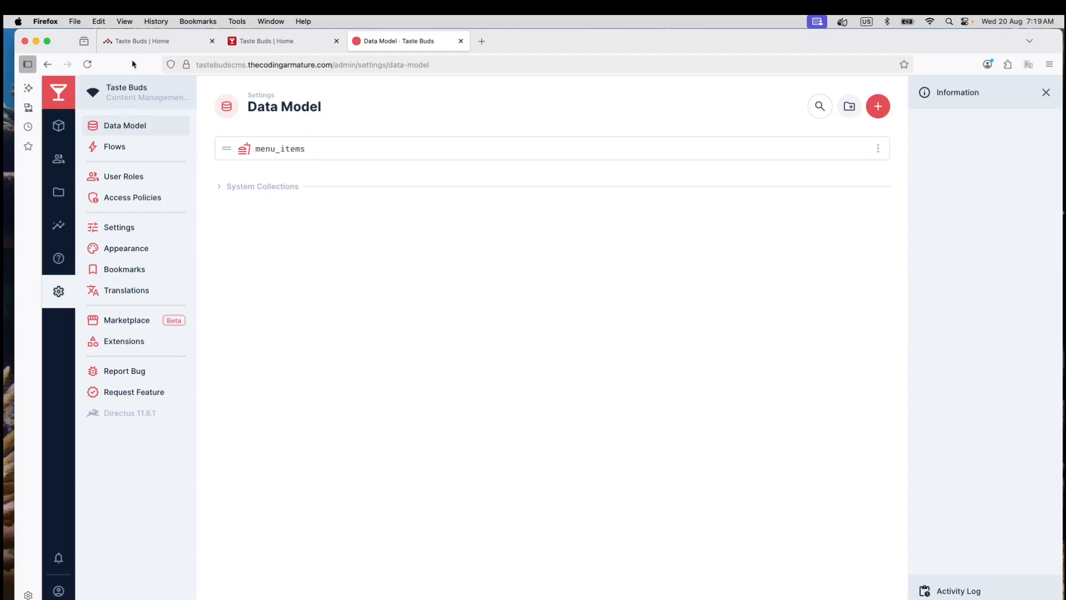
left_click(125, 200)
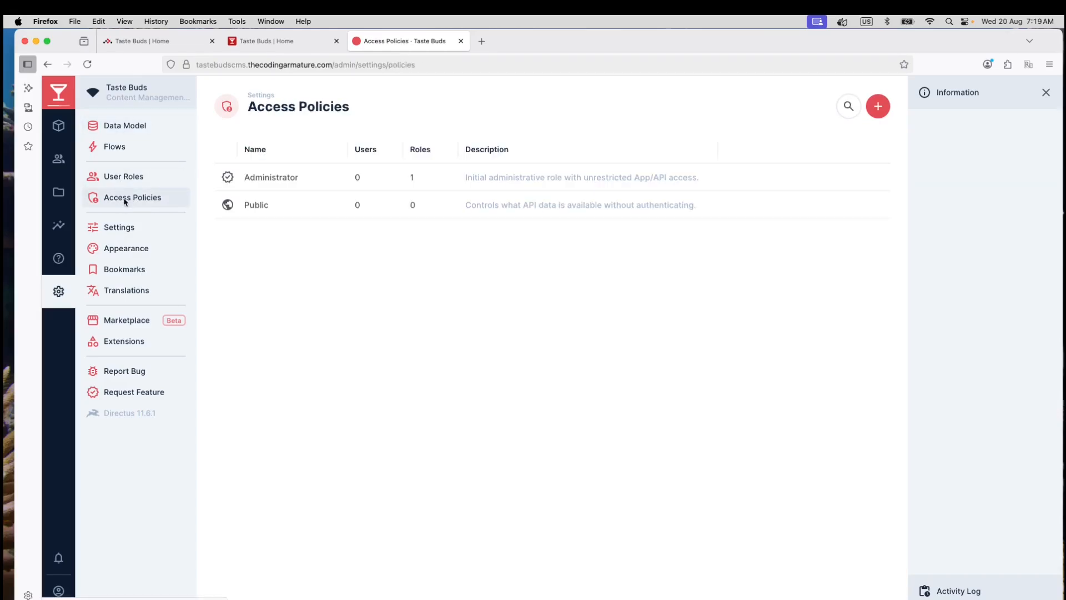
left_click(255, 207)
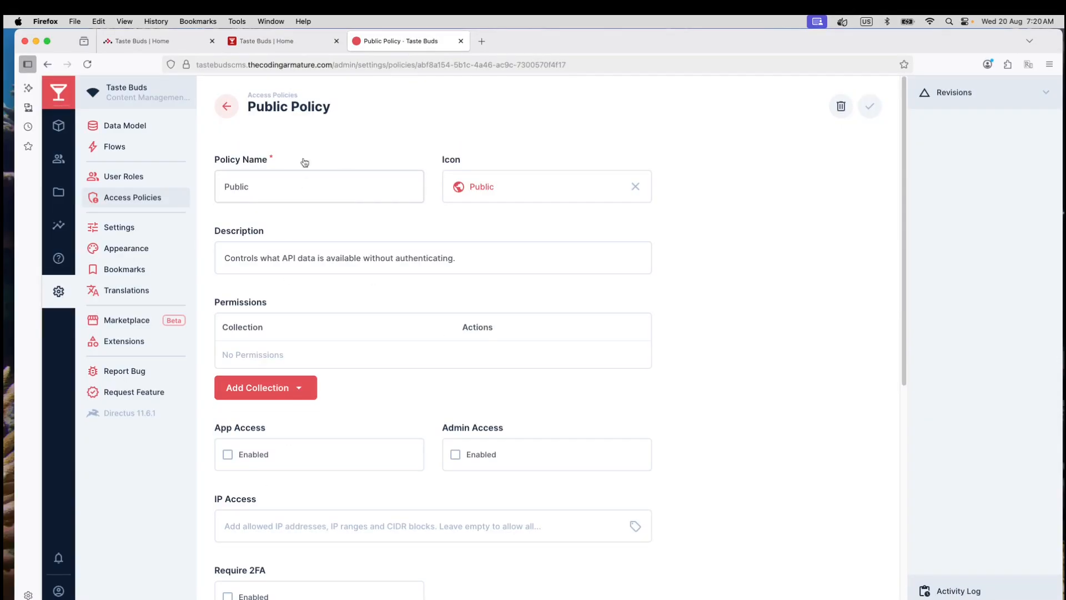
left_click(292, 389)
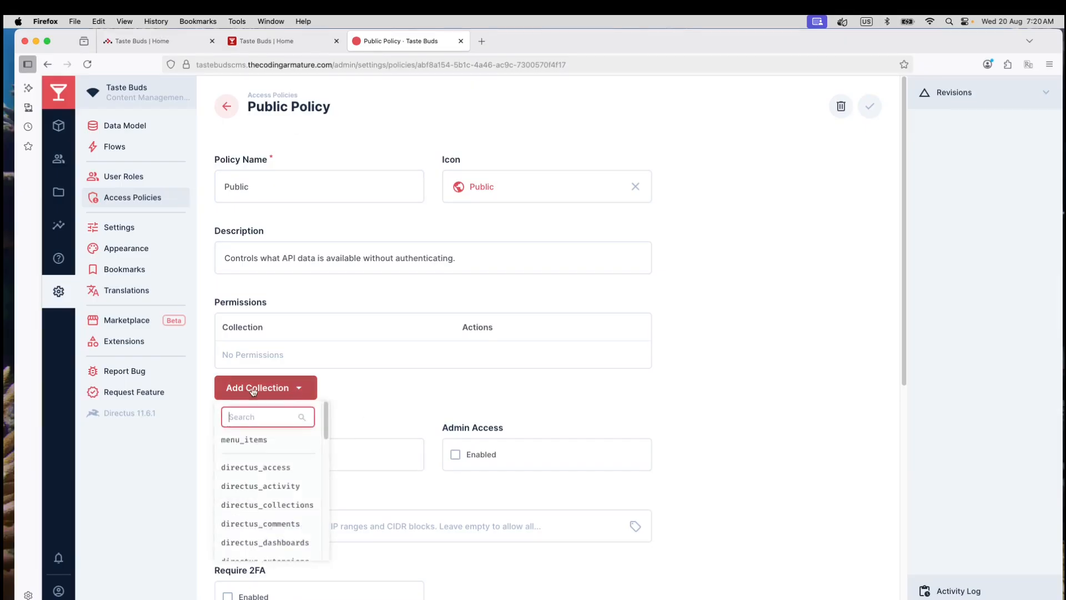
left_click(253, 441)
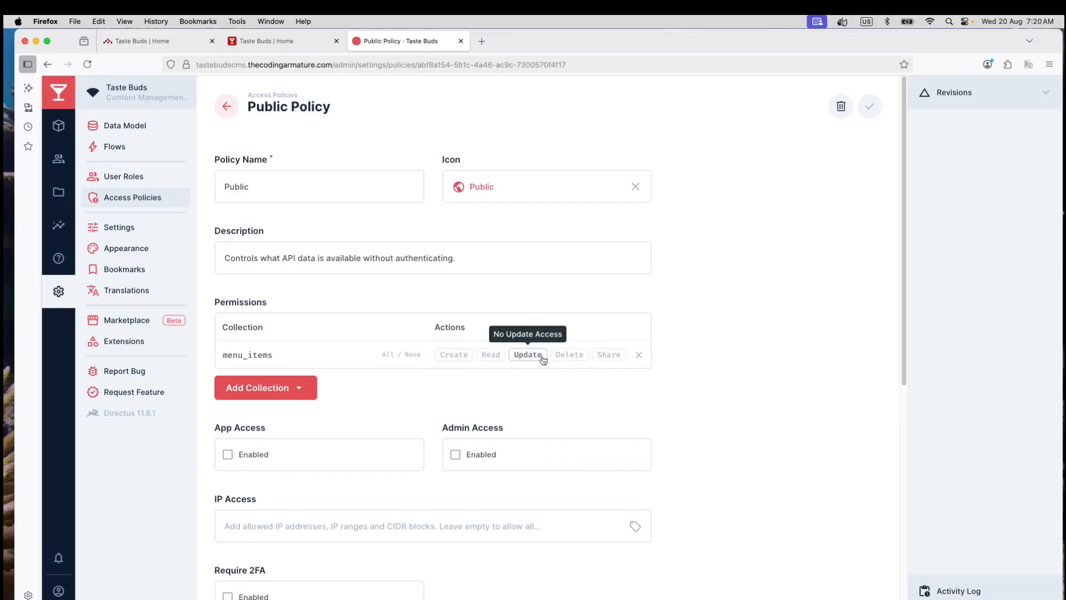
left_click(491, 358)
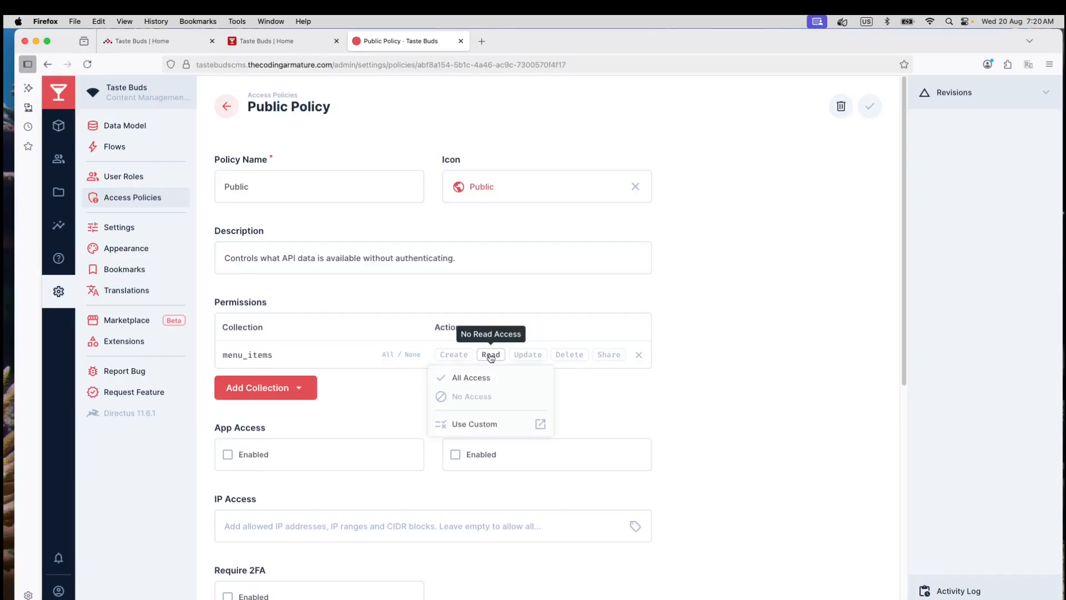
left_click(469, 376)
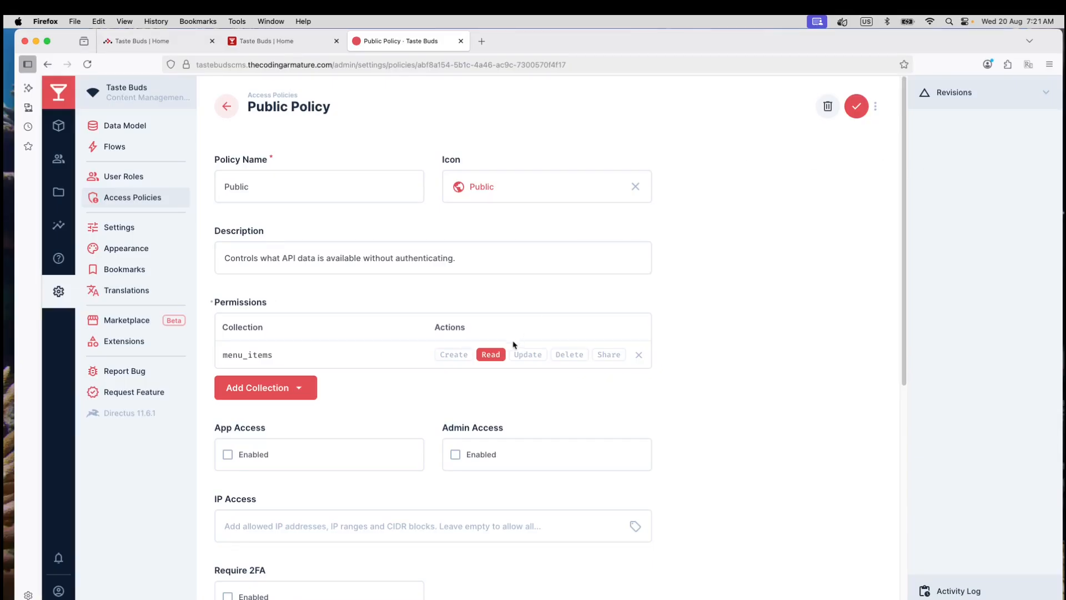
Customize the Public policy's menu_items Read access with an item rule filtering on status Equals, and save the policy
left_click(491, 354)
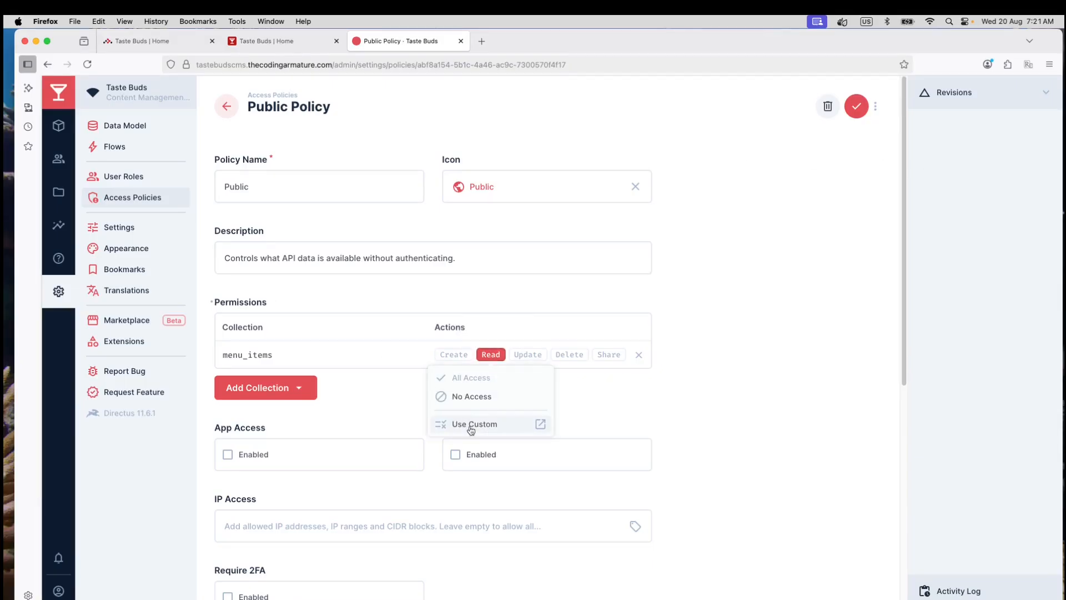
left_click(734, 367)
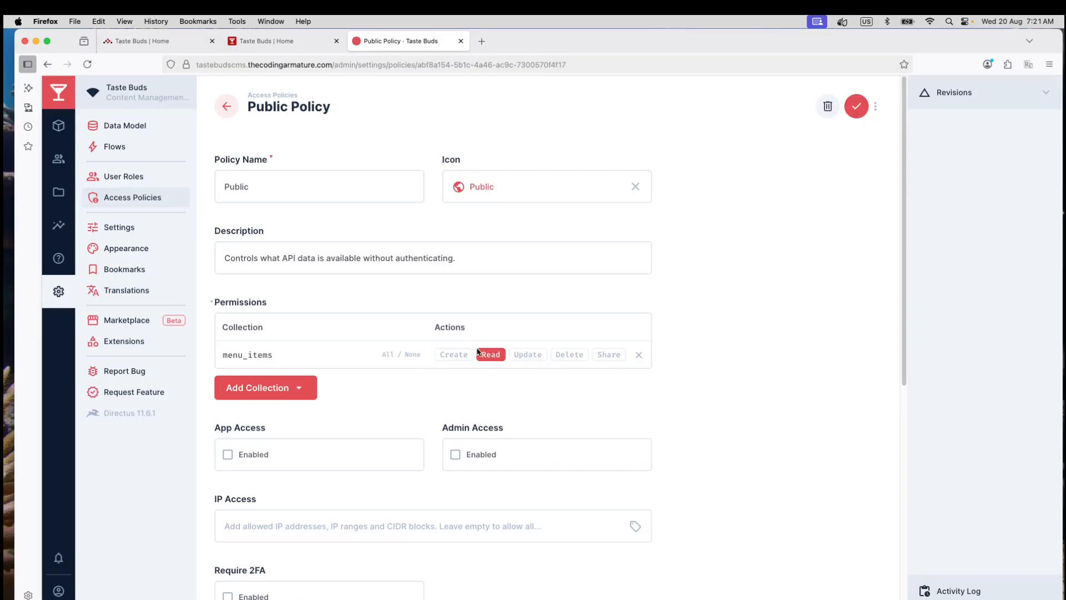
left_click(490, 355)
left_click(472, 426)
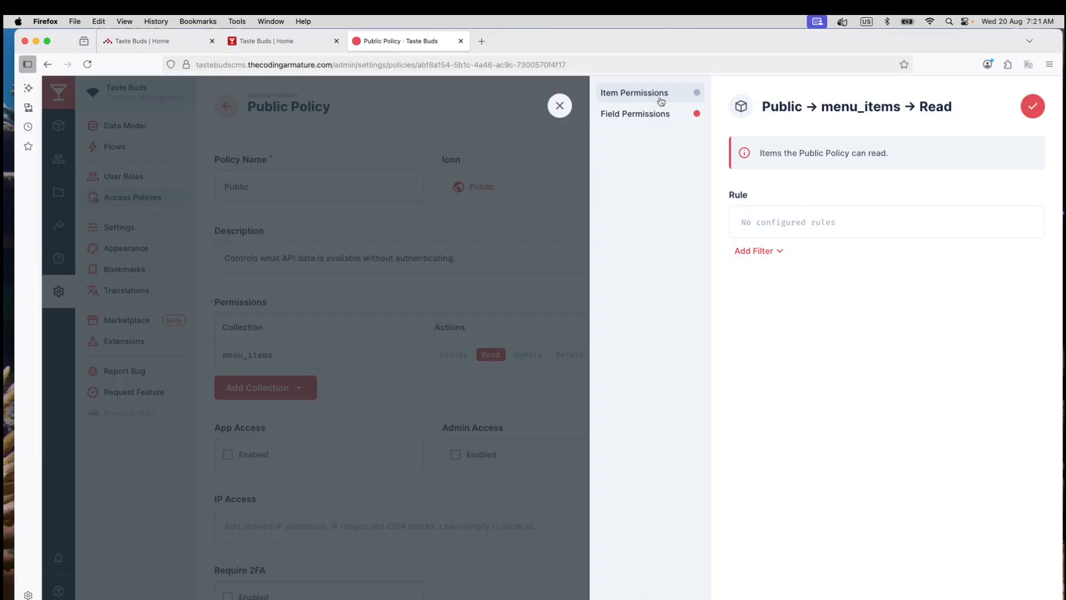
left_click(778, 252)
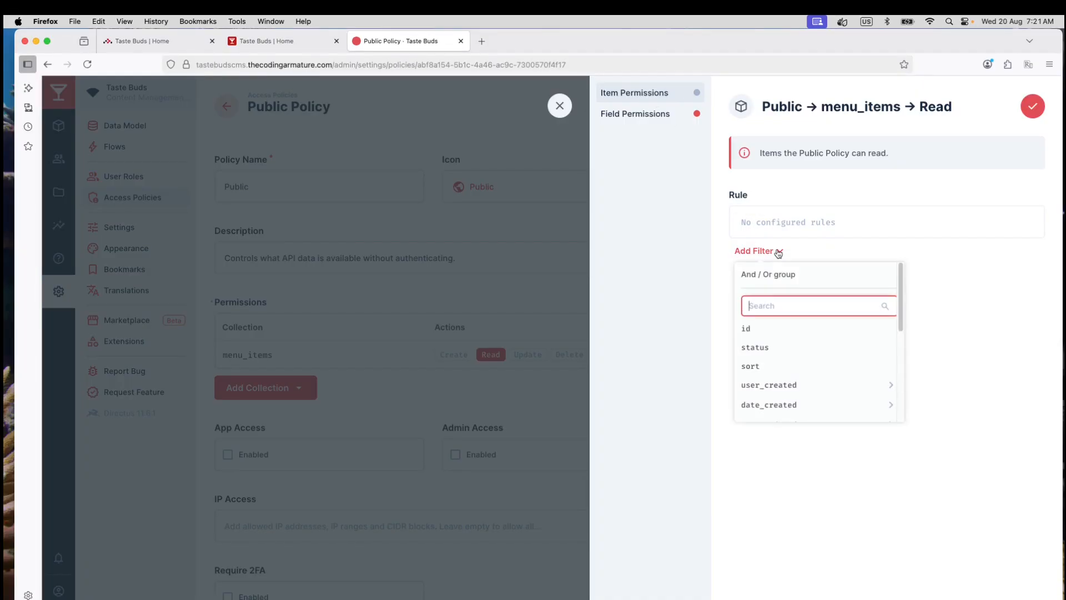
left_click(759, 349)
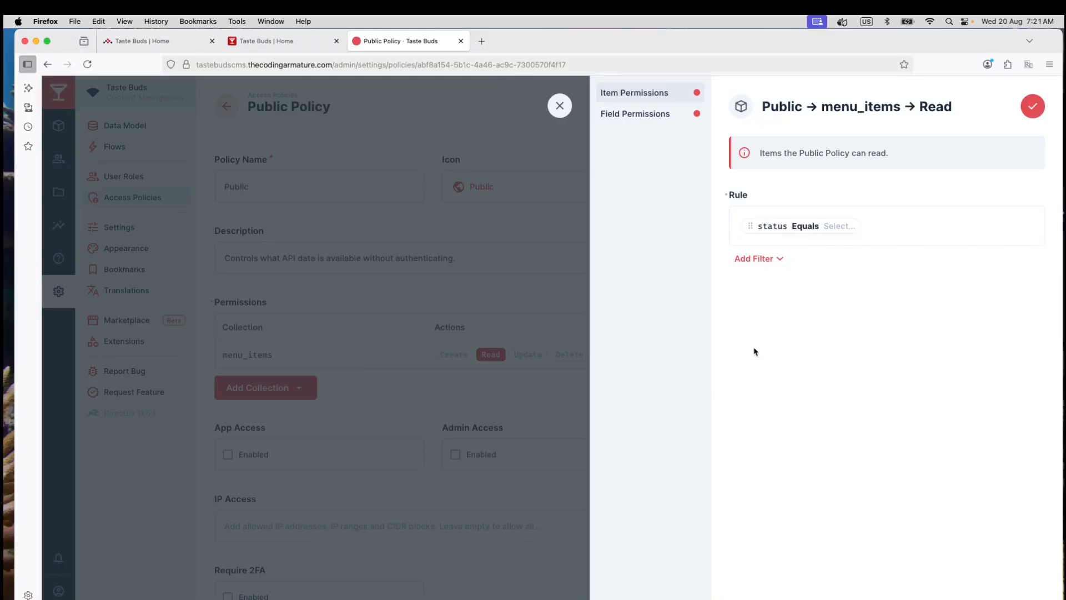
left_click(841, 229)
left_click(802, 249)
left_click(1033, 106)
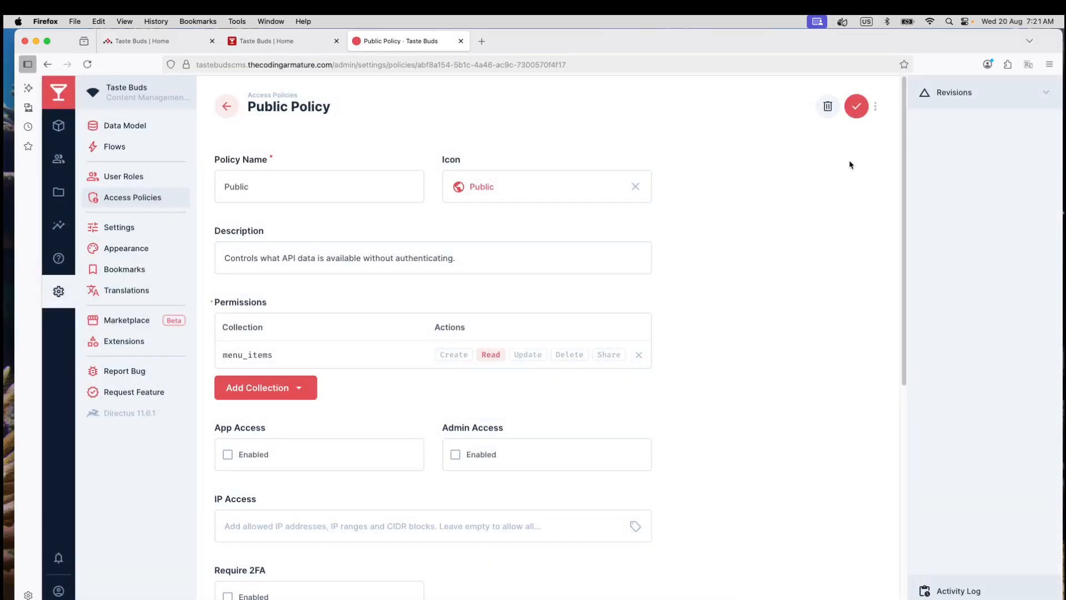
left_click(856, 106)
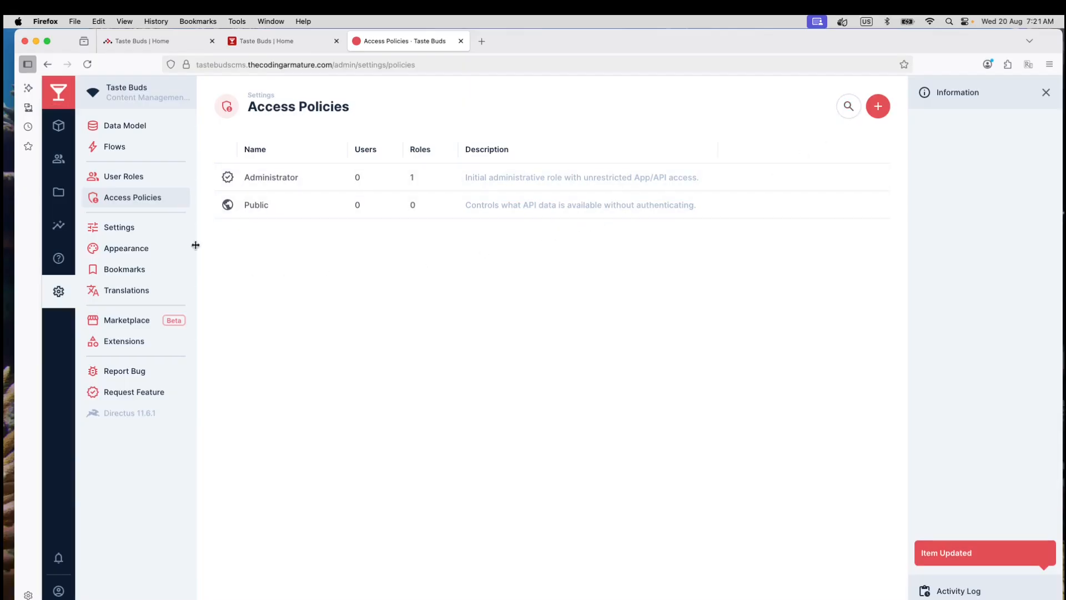
left_click(59, 128)
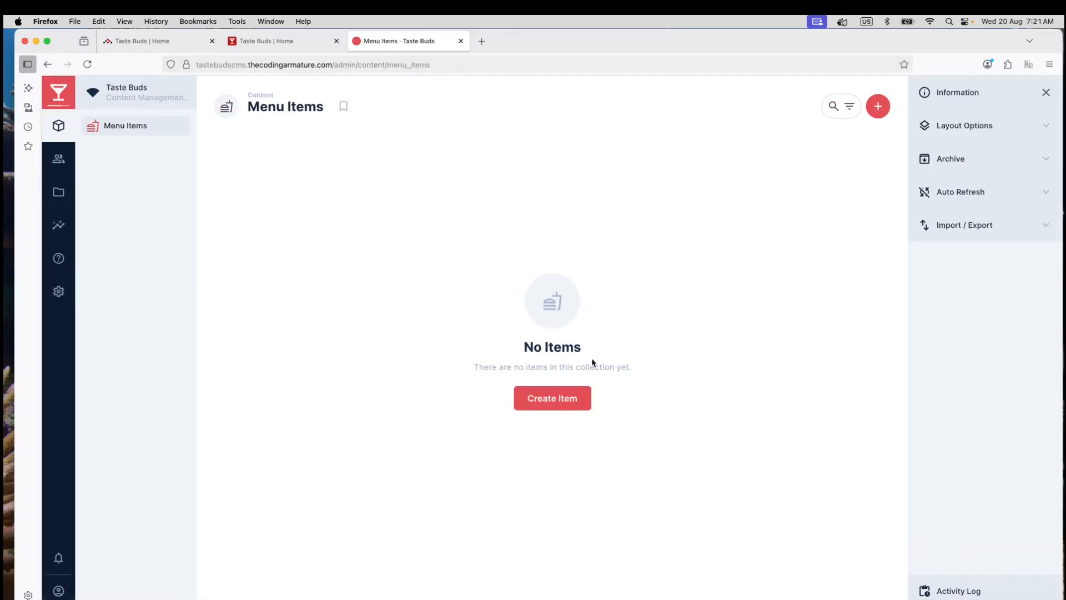
left_click(553, 402)
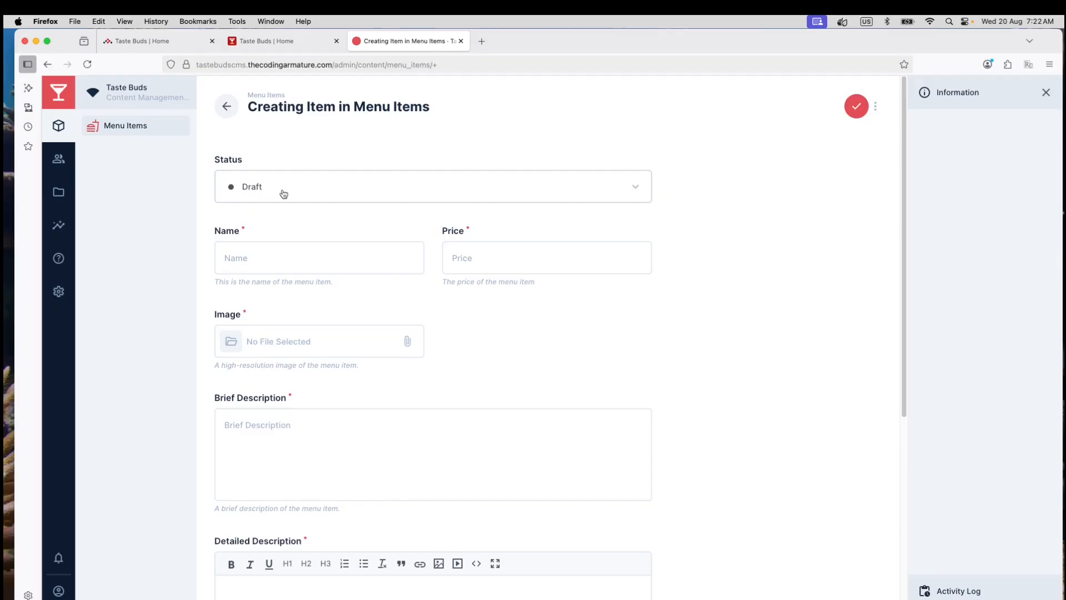
left_click(640, 192)
left_click(269, 215)
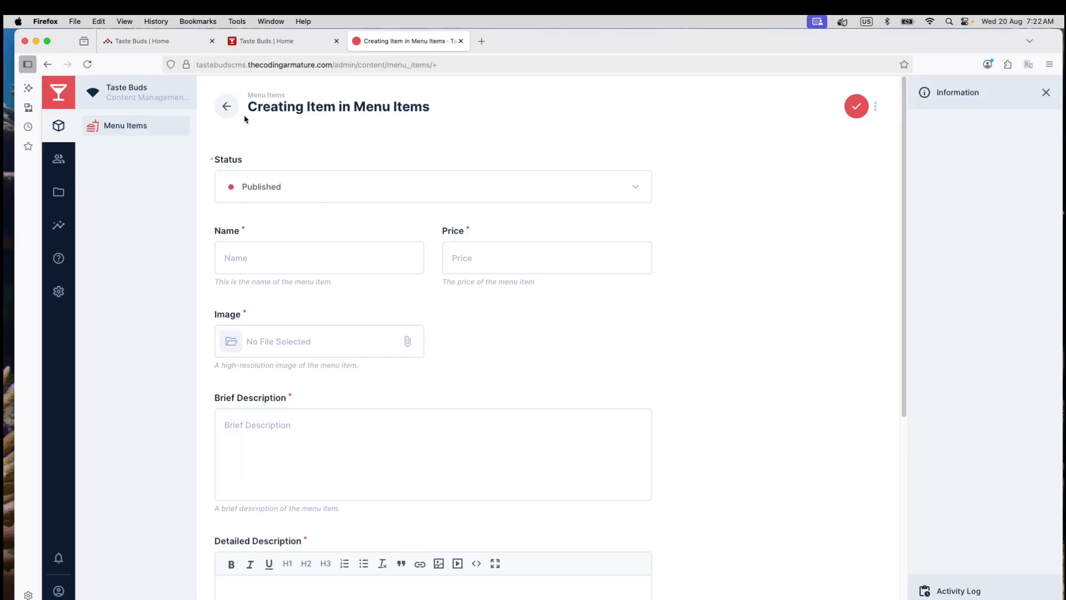
left_click(226, 107)
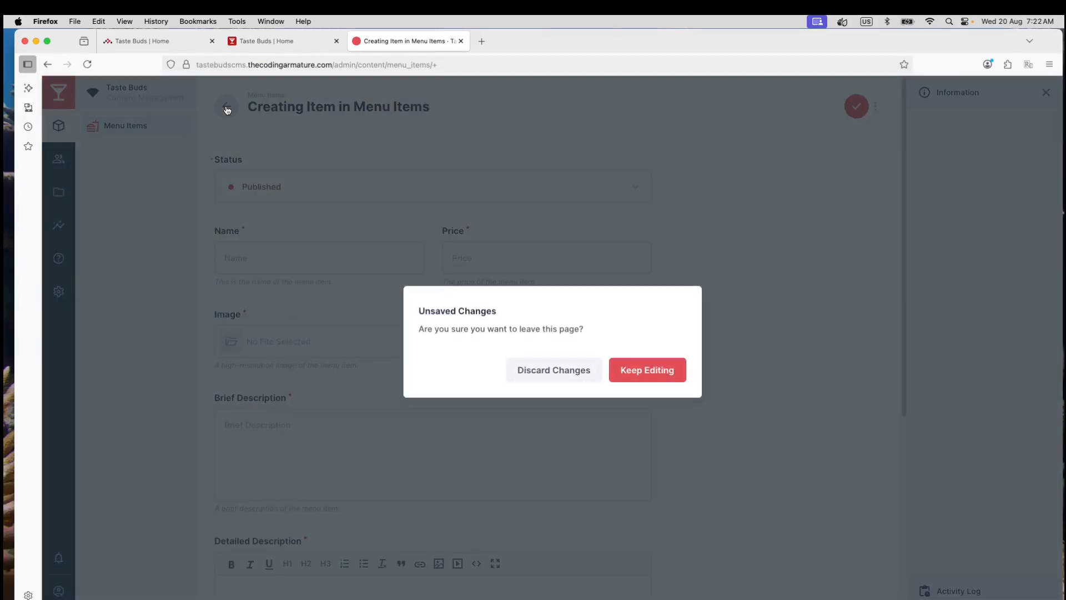
left_click(562, 374)
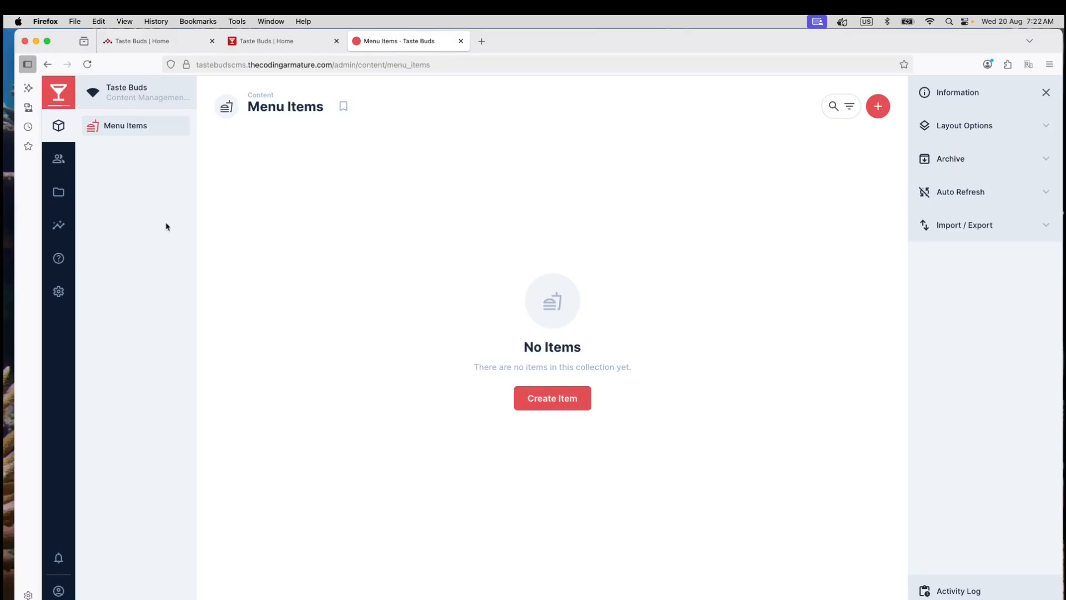
Open the menu_items collection in the data model settings
left_click(58, 291)
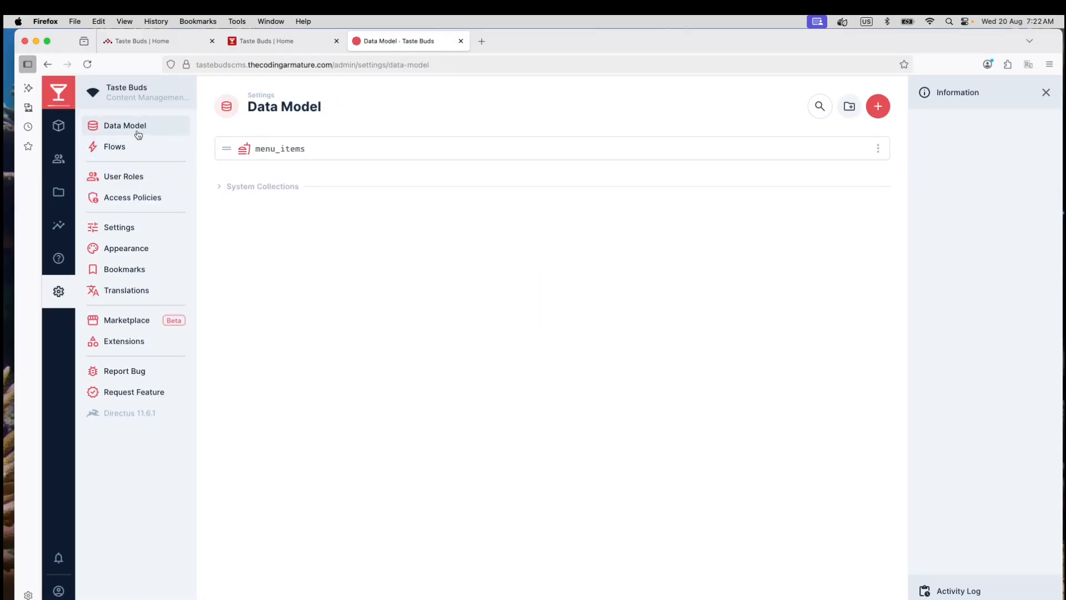
left_click(280, 148)
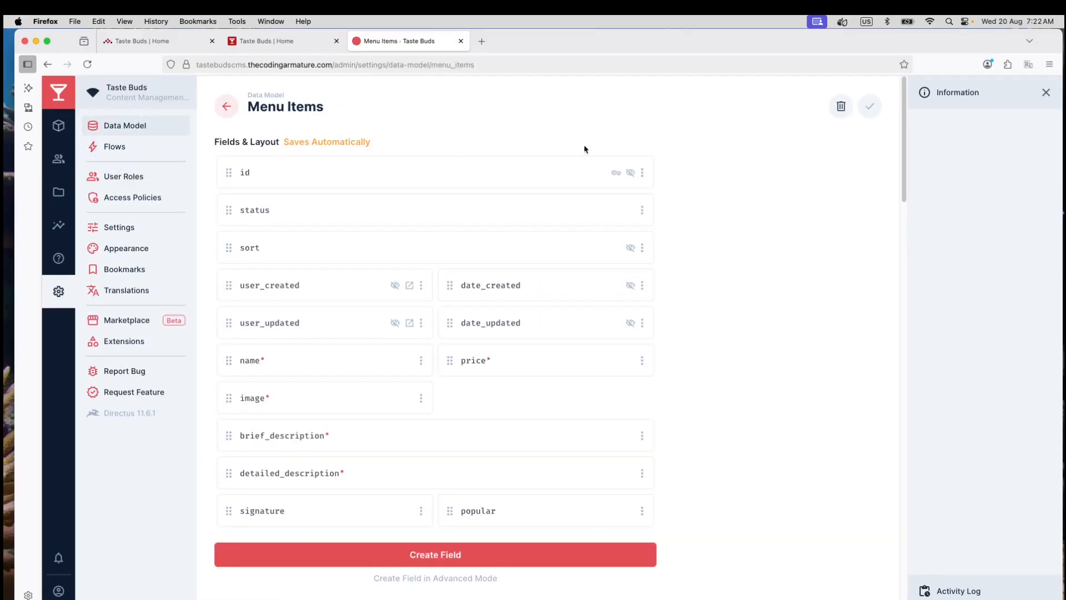